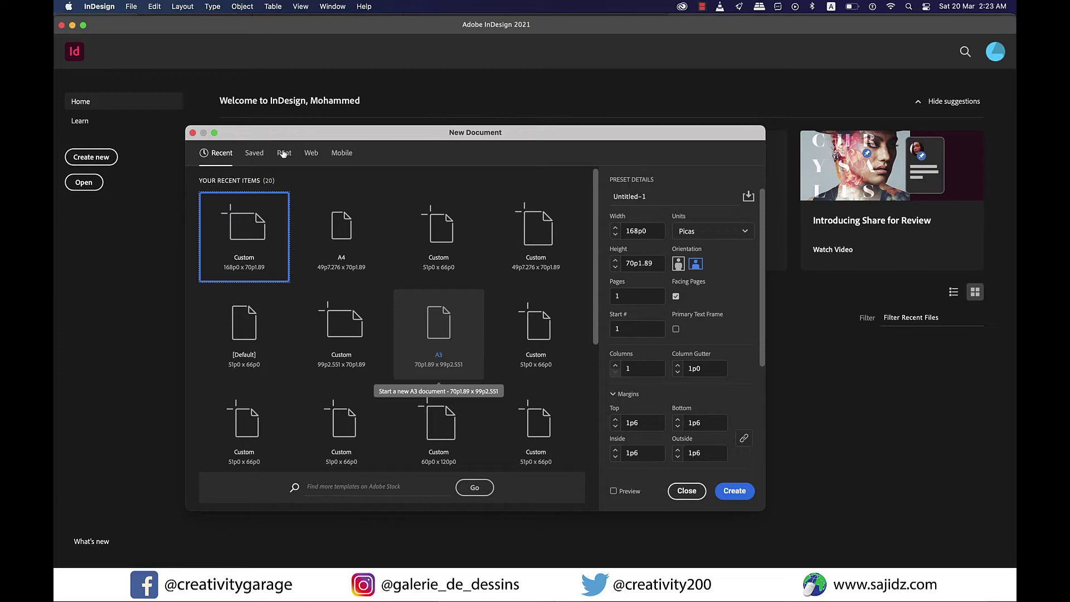
Choose a Print preset in inches, landscape, 2 pages, with Facing Pages turned off.
left_click(284, 154)
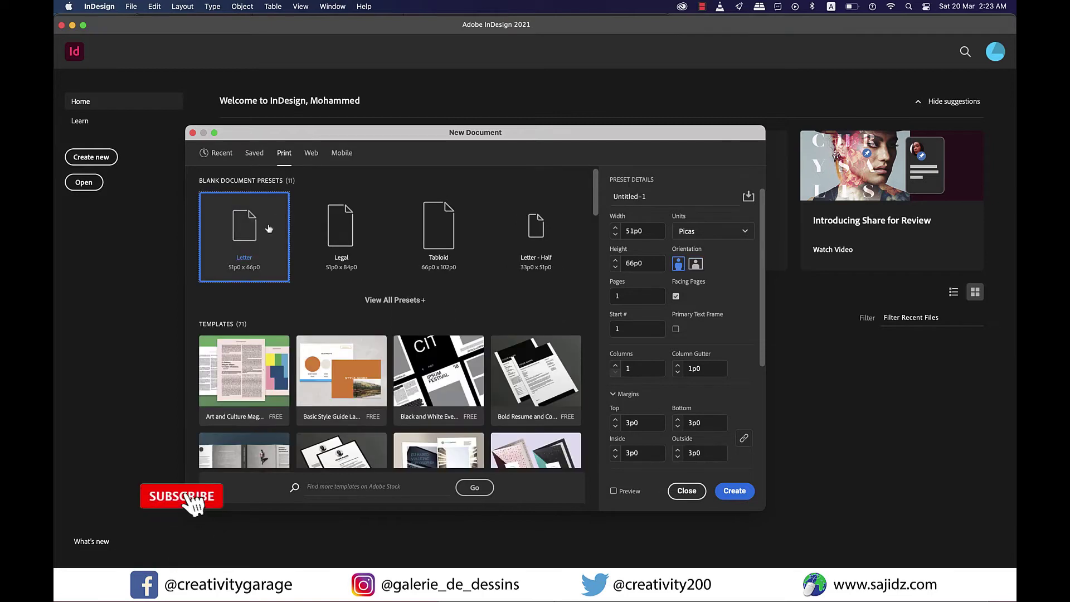
left_click(713, 231)
left_click(694, 275)
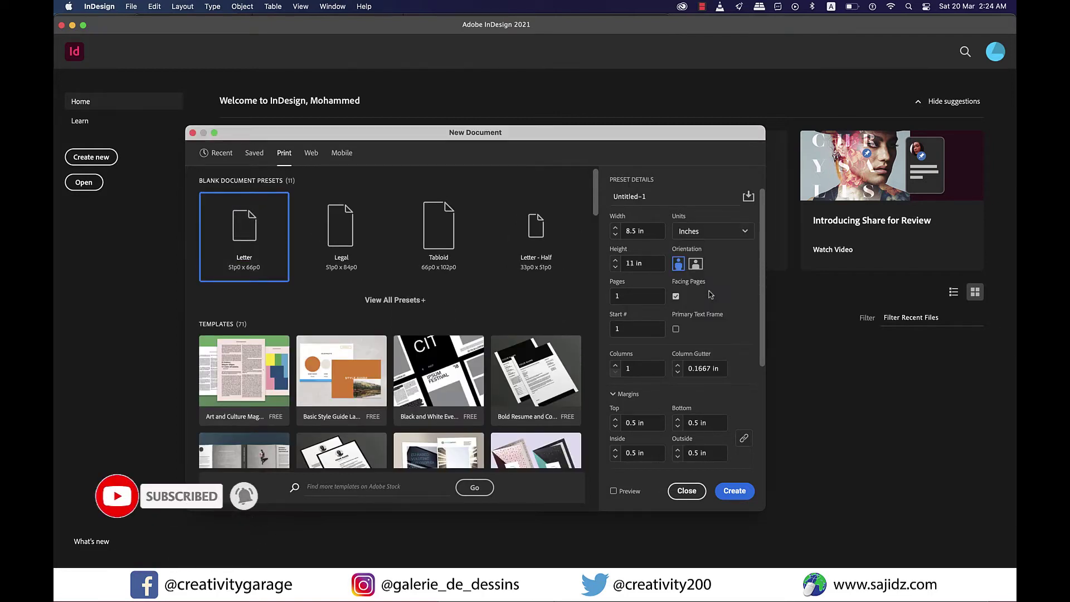
left_click(697, 266)
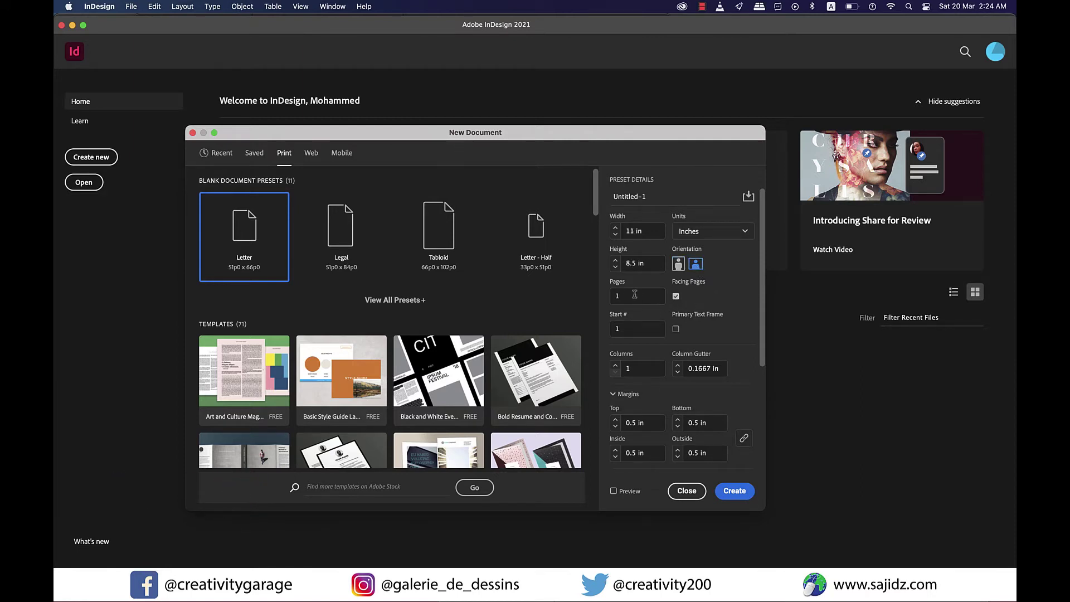
left_click_drag(640, 295, 607, 299)
left_click(676, 297)
scroll(700, 332, "down", 2)
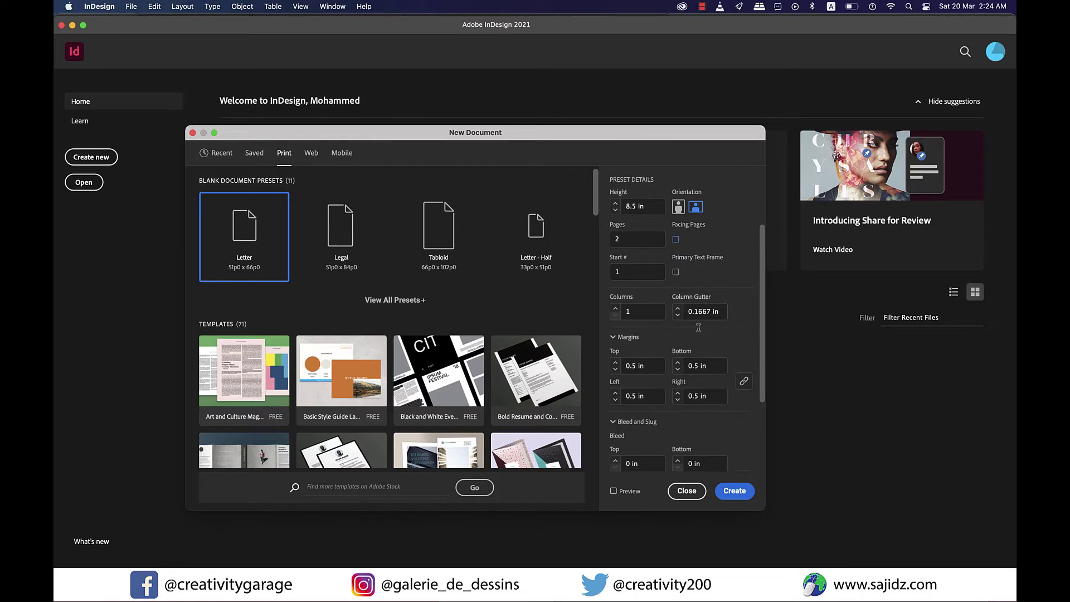
Set 3 columns, 0.16 in gutter and margins, 0.125 in bleed, and create the document.
left_click(648, 313)
key("BackSpace")
type("3")
left_click_drag(717, 312, 699, 321)
type("6")
left_click_drag(632, 366, 651, 367)
type("1")
left_click_drag(704, 397, 711, 401)
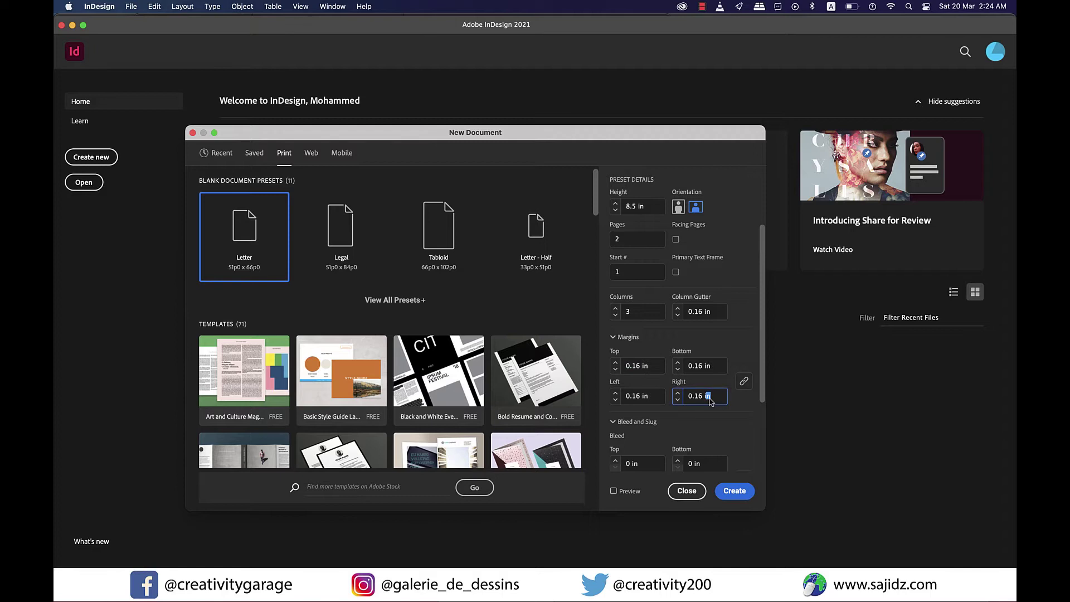
scroll(655, 454, "down", 3)
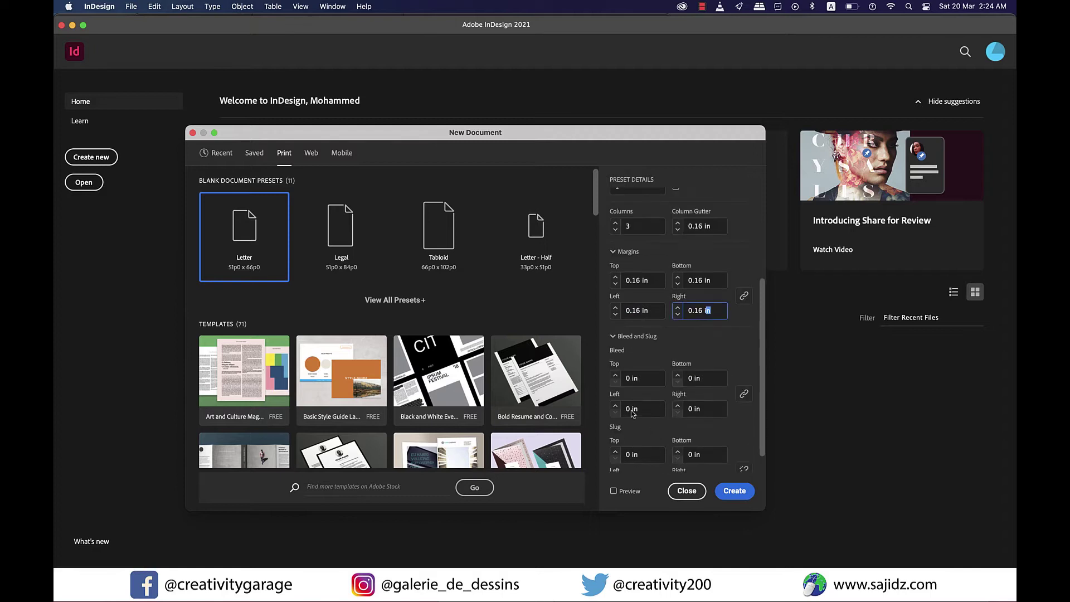
left_click(616, 377)
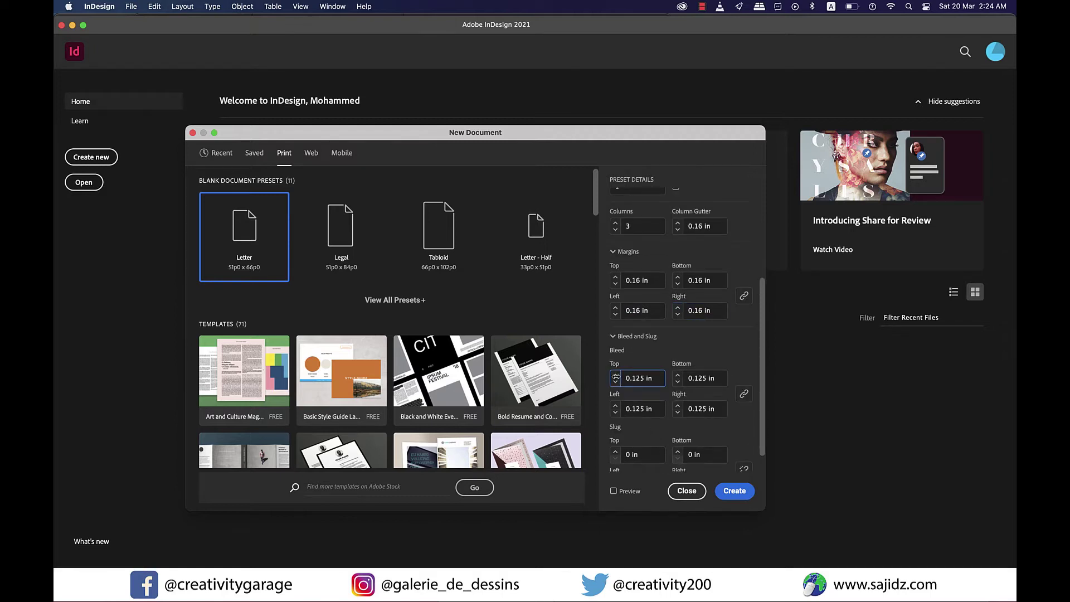
left_click(736, 495)
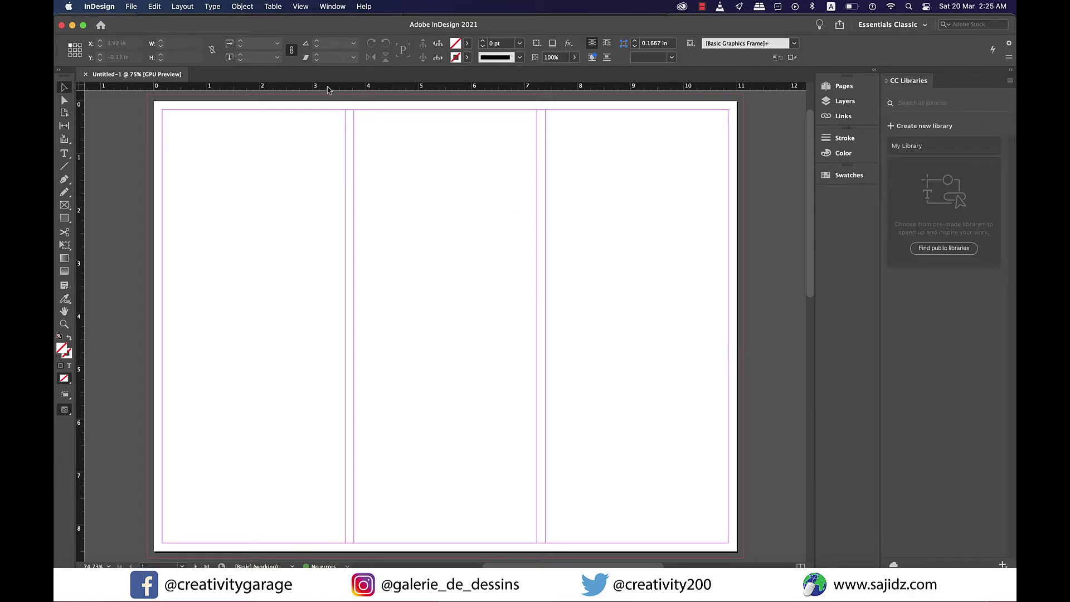
Open the View menu and dismiss it unchanged, then select the Rectangle Frame tool.
left_click(301, 7)
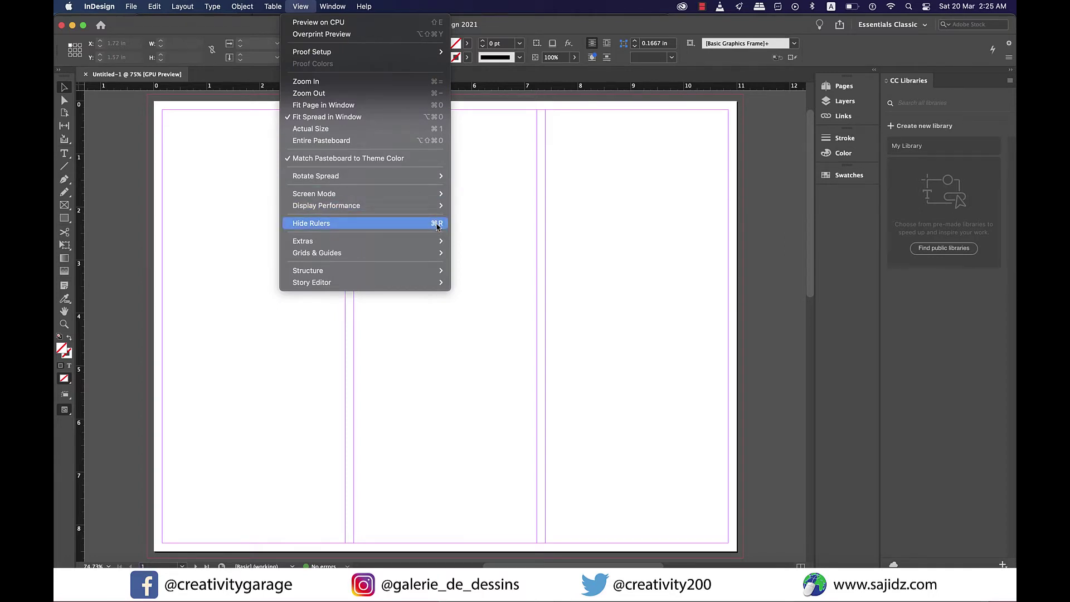
left_click(507, 222)
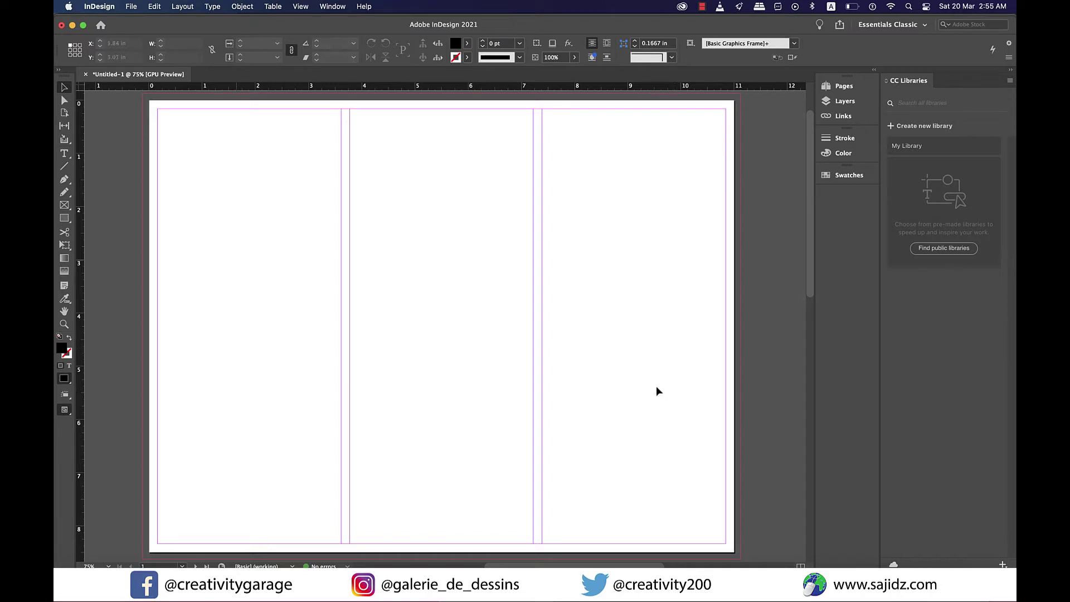
left_click(65, 219)
Draw a 4.125 in square at the top-left corner and delete its bottom-right anchor.
left_click_drag(144, 95, 449, 313)
left_click(64, 88)
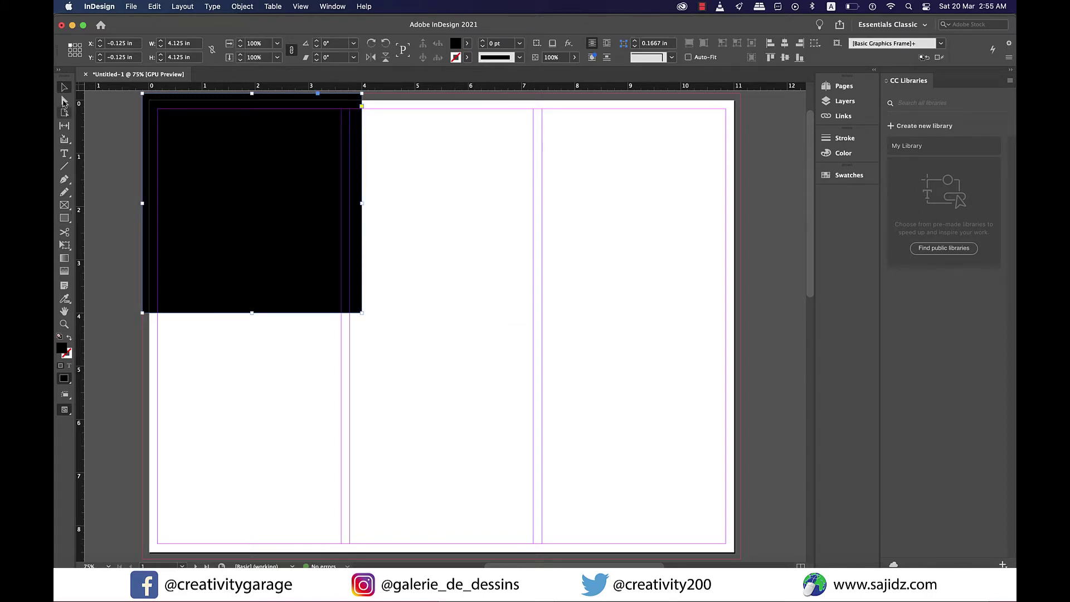
left_click(64, 102)
left_click(383, 337)
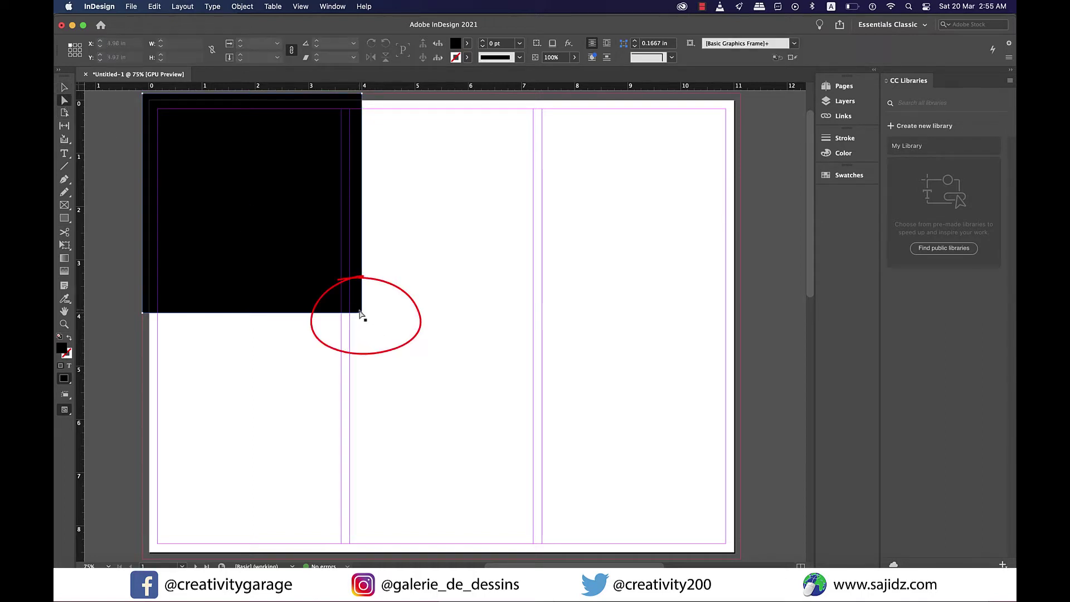
left_click(360, 312)
left_click(363, 313)
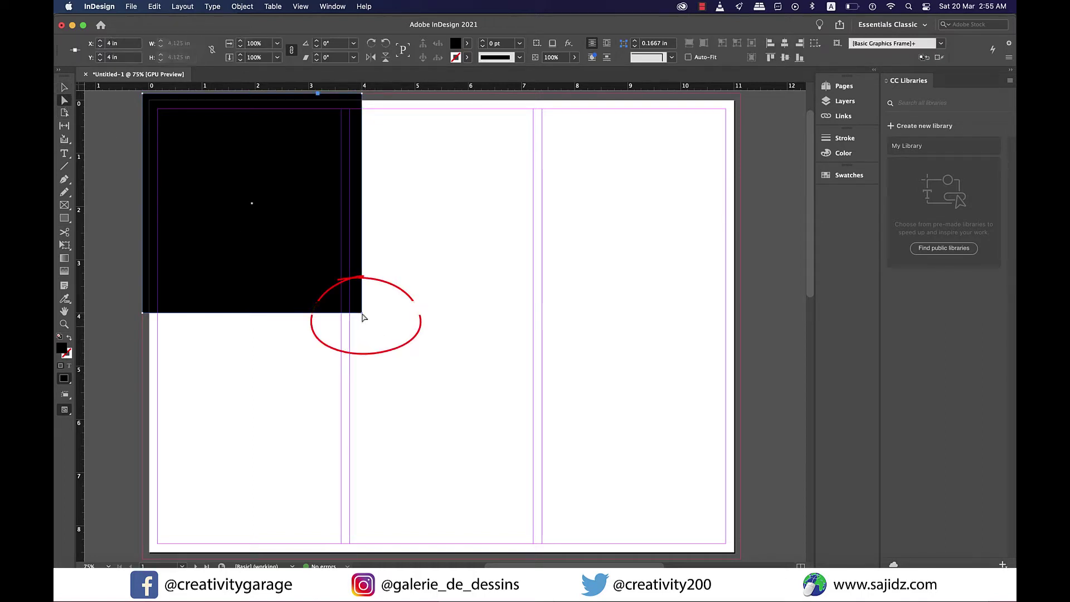
key("BackSpace")
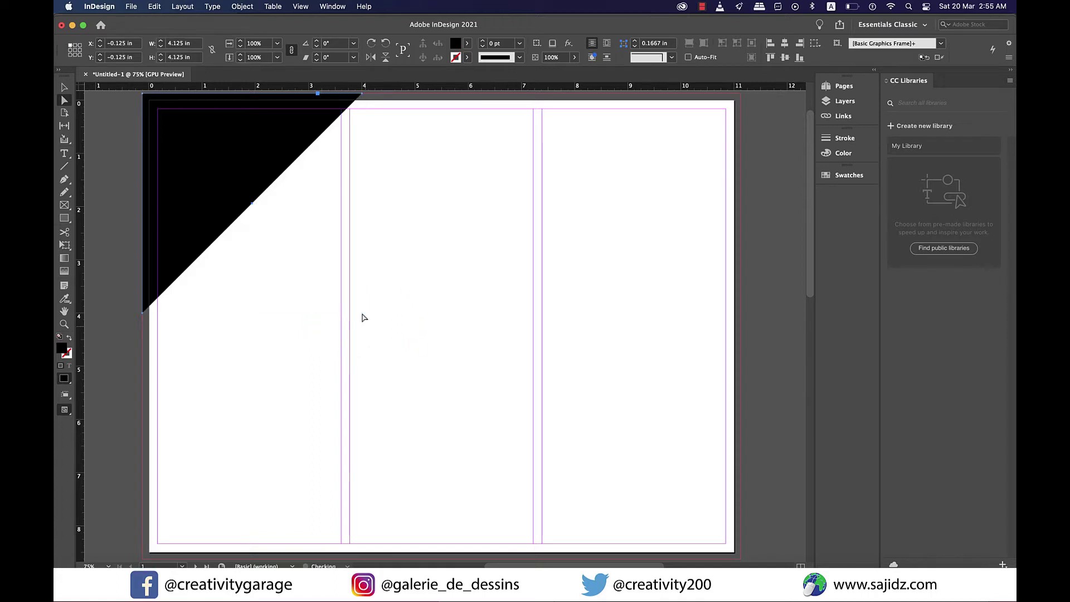
left_click(65, 89)
left_click(299, 360)
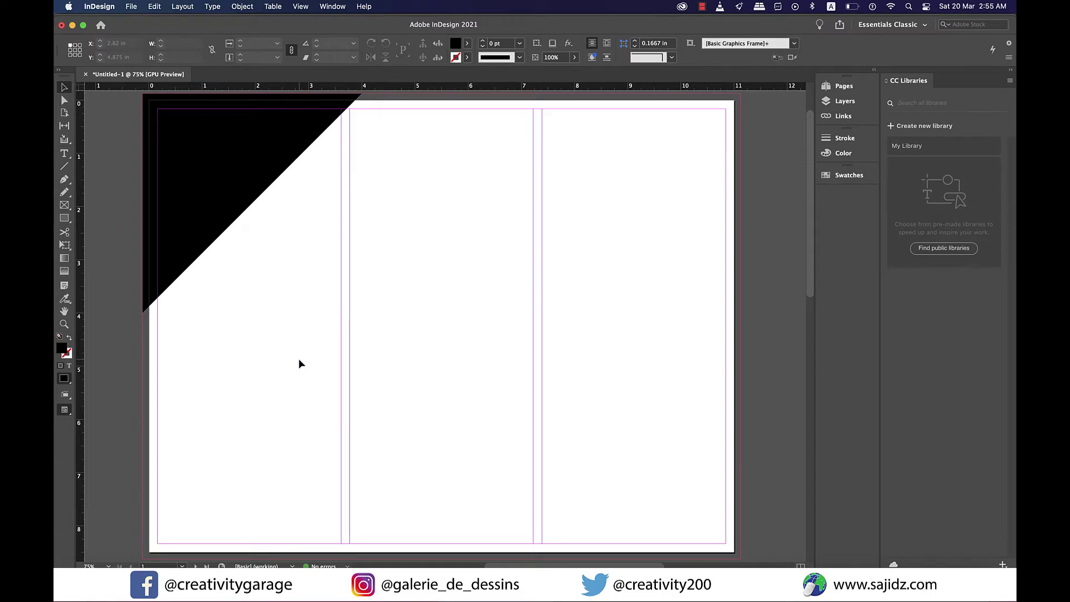
scroll(299, 360, "down", 1)
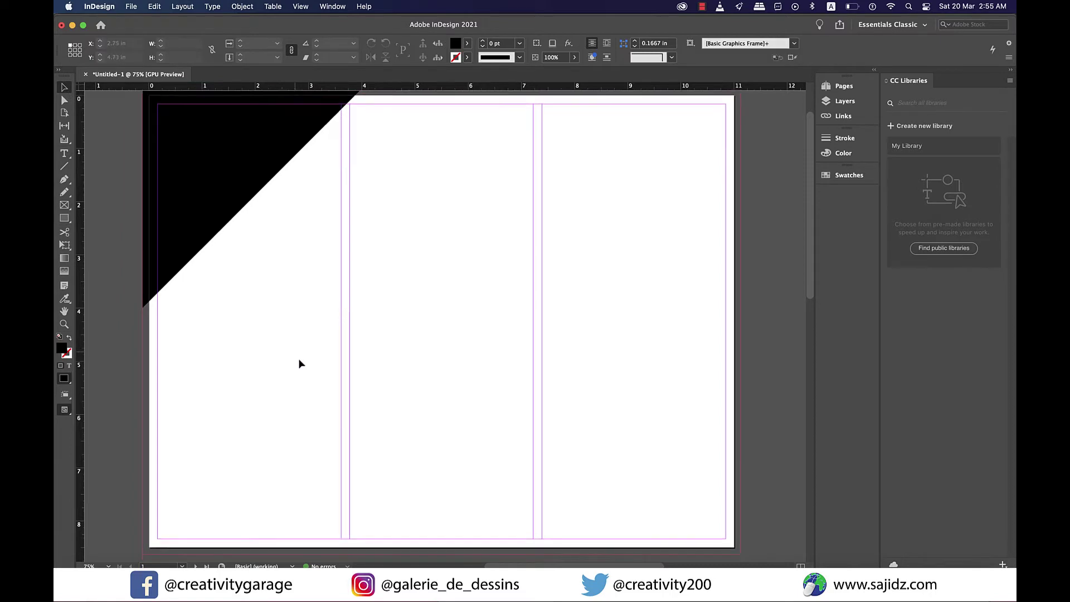
Copy the triangle, rotate the pasted copy 180°, and move it into the bottom-right corner.
left_click(226, 196)
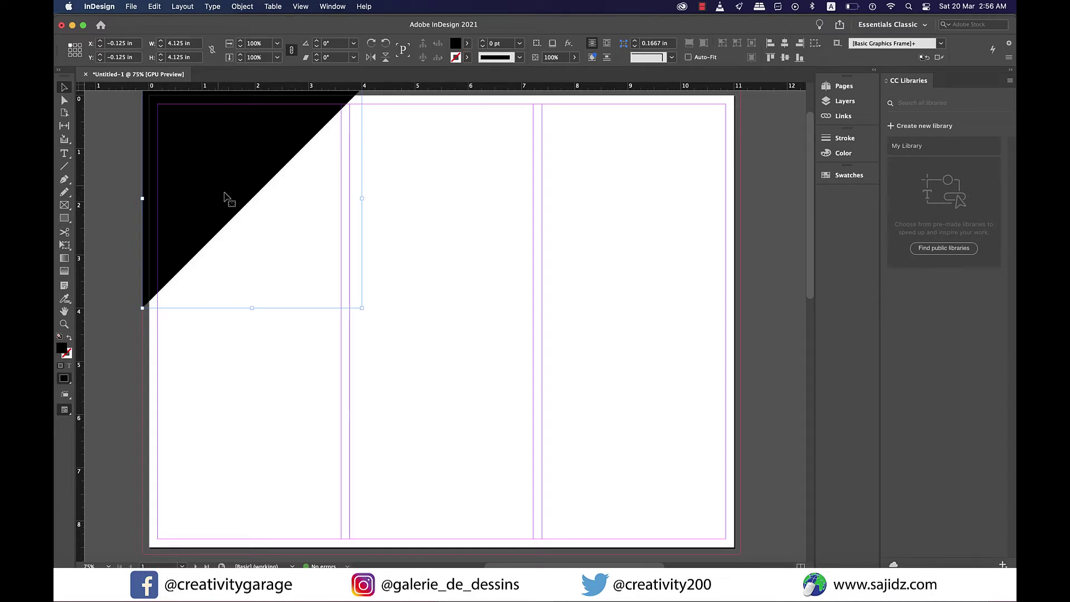
key("super+c")
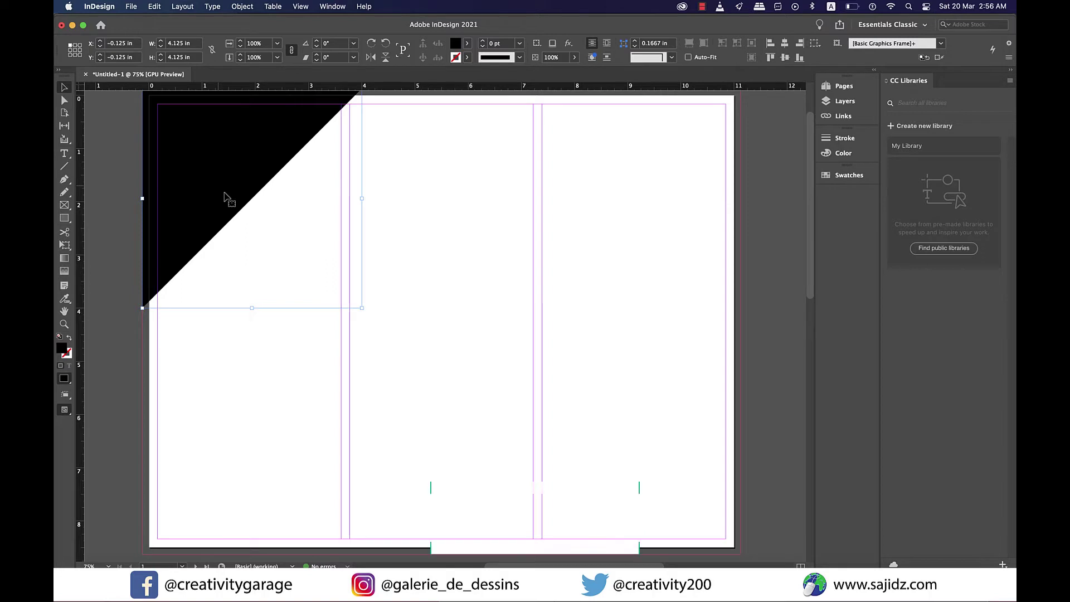
key("super+v")
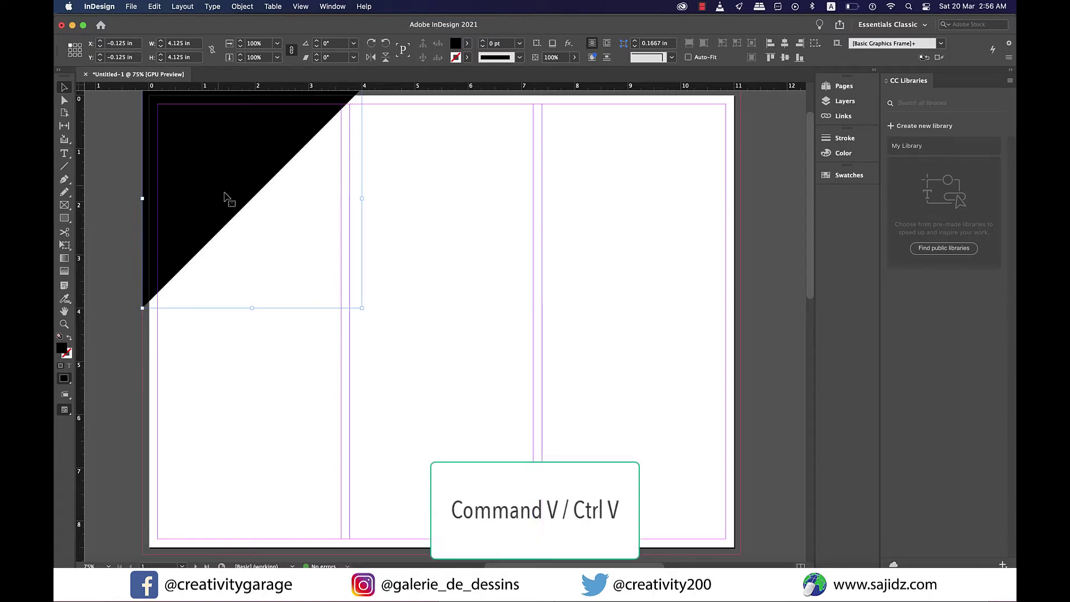
left_click_drag(225, 195, 552, 390)
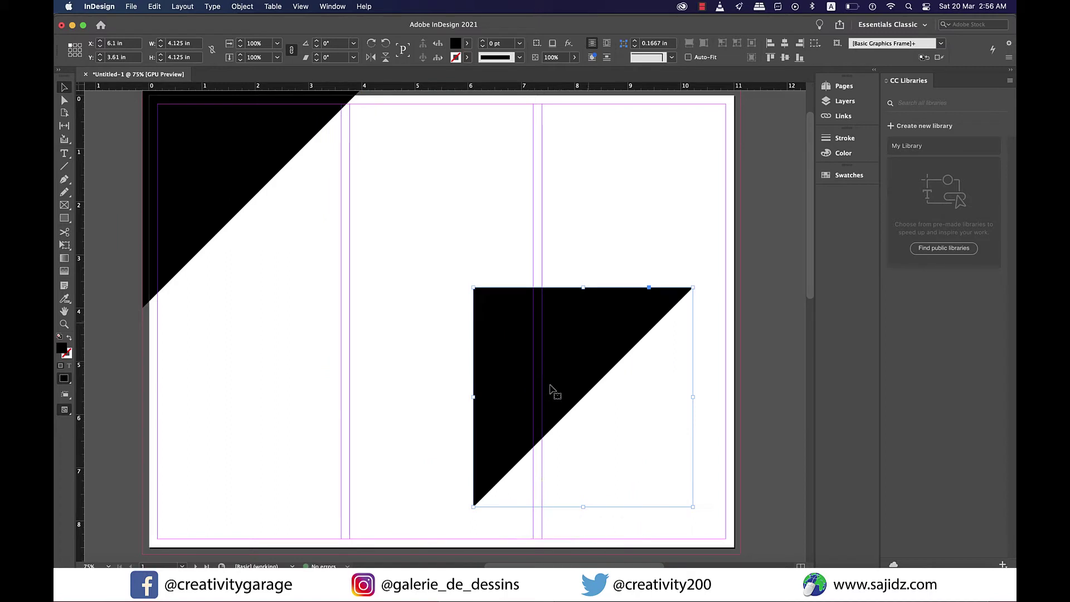
left_click(385, 43)
left_click(385, 44)
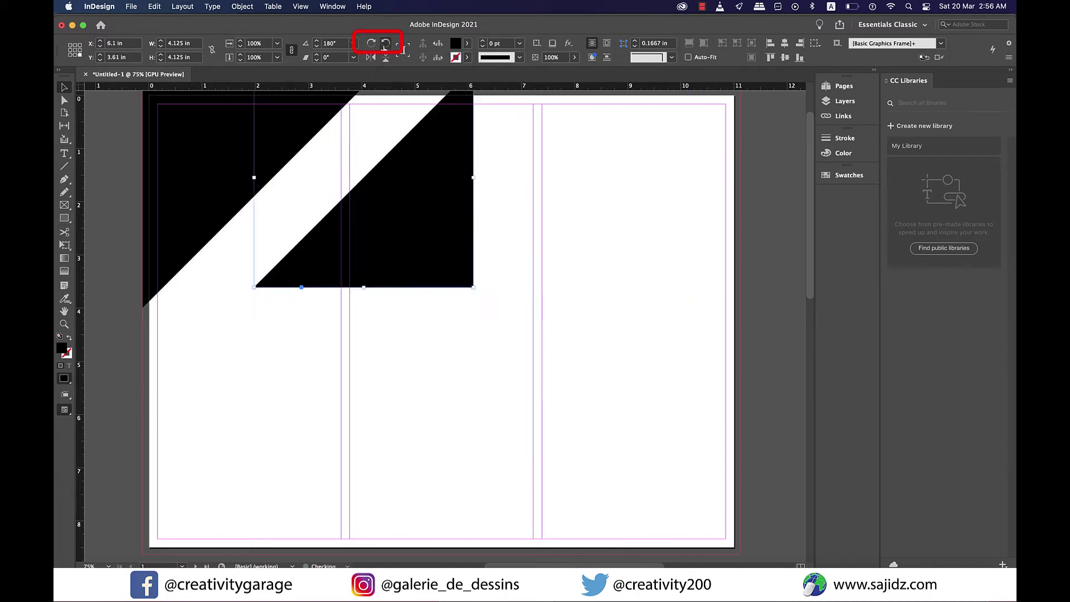
left_click_drag(429, 251, 705, 510)
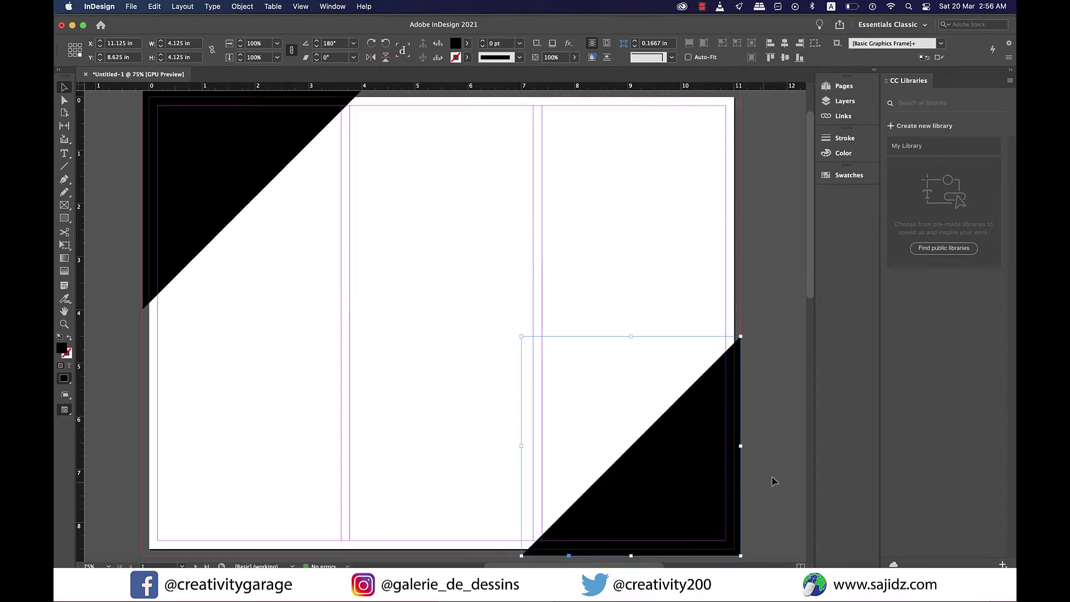
left_click(778, 478)
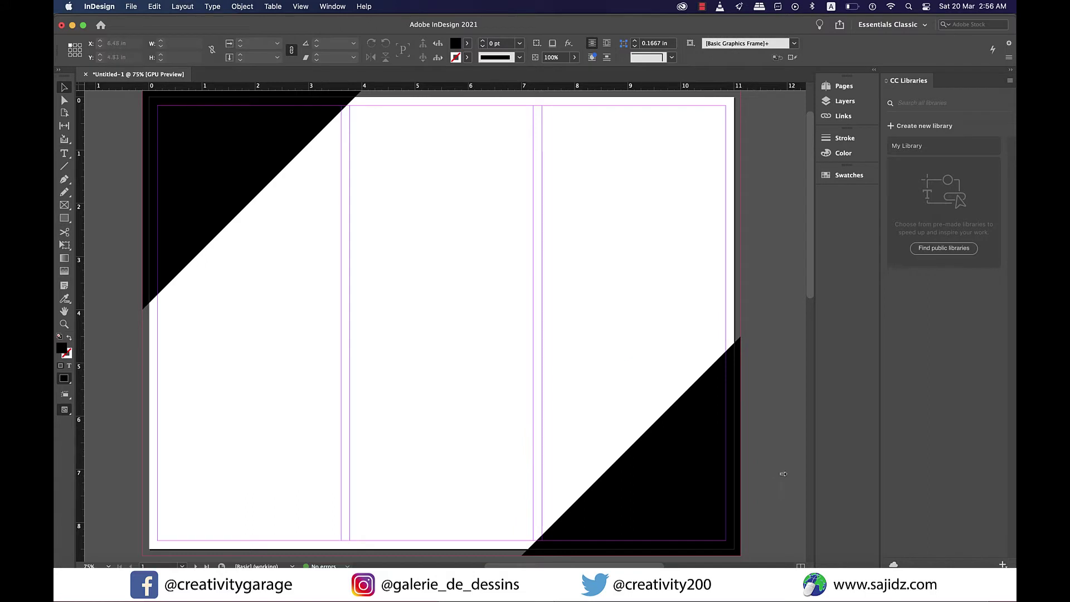
With the Pen tool, place anchors on the left edge, top edge, top-right corner and right edge.
left_click(64, 179)
left_click(82, 190)
left_click(144, 321)
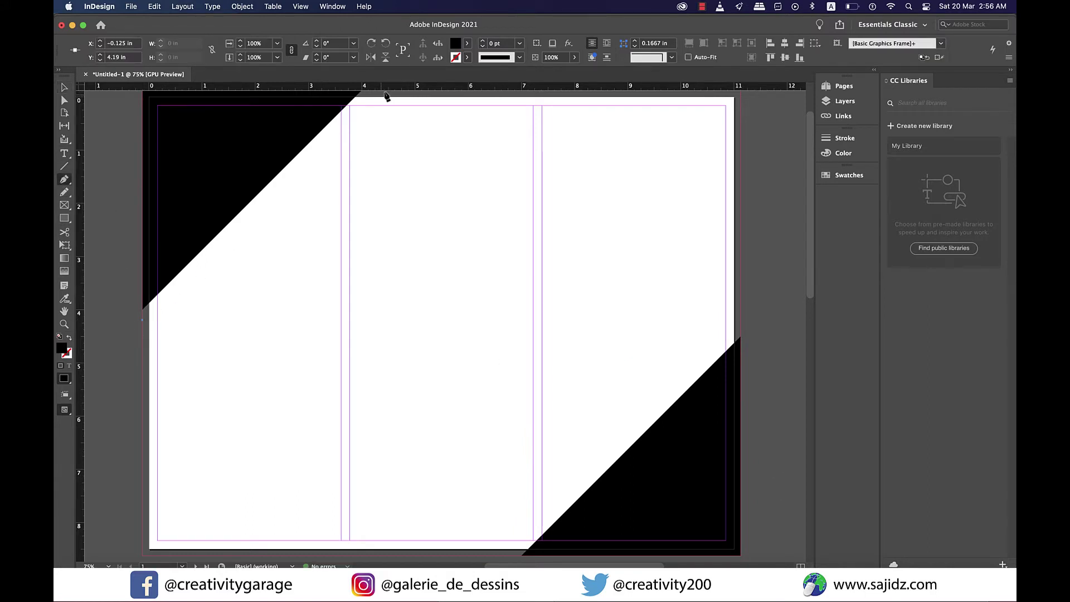
scroll(387, 97, "up", 1)
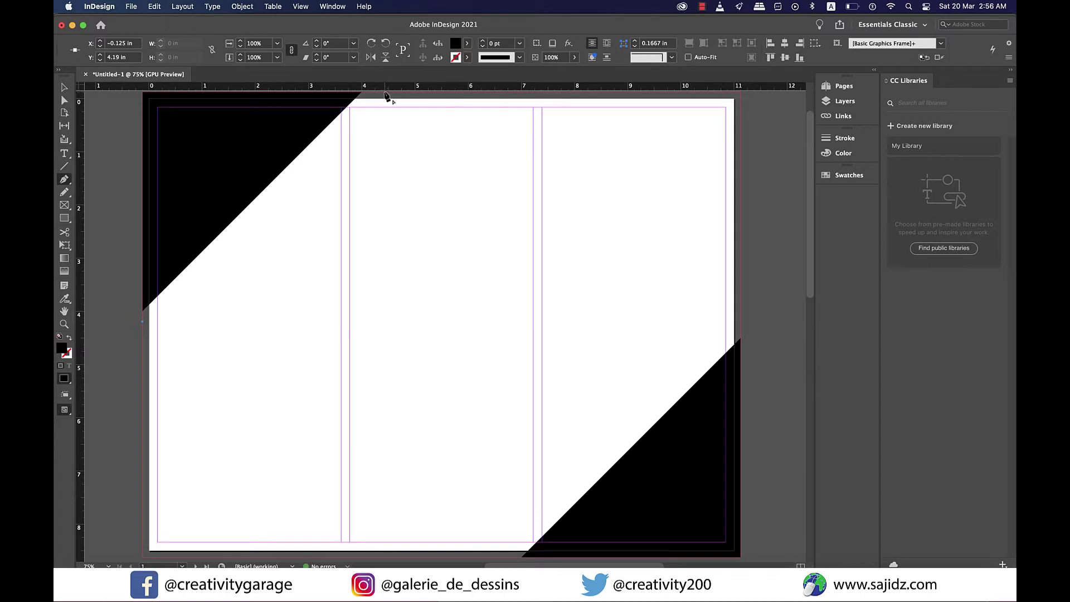
left_click(386, 94)
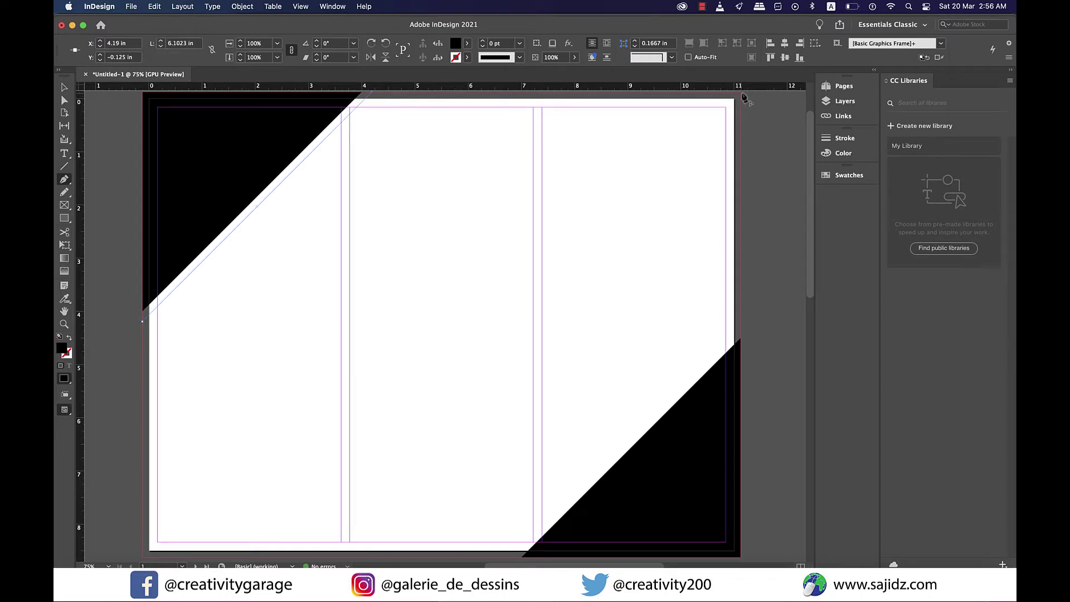
left_click(742, 95)
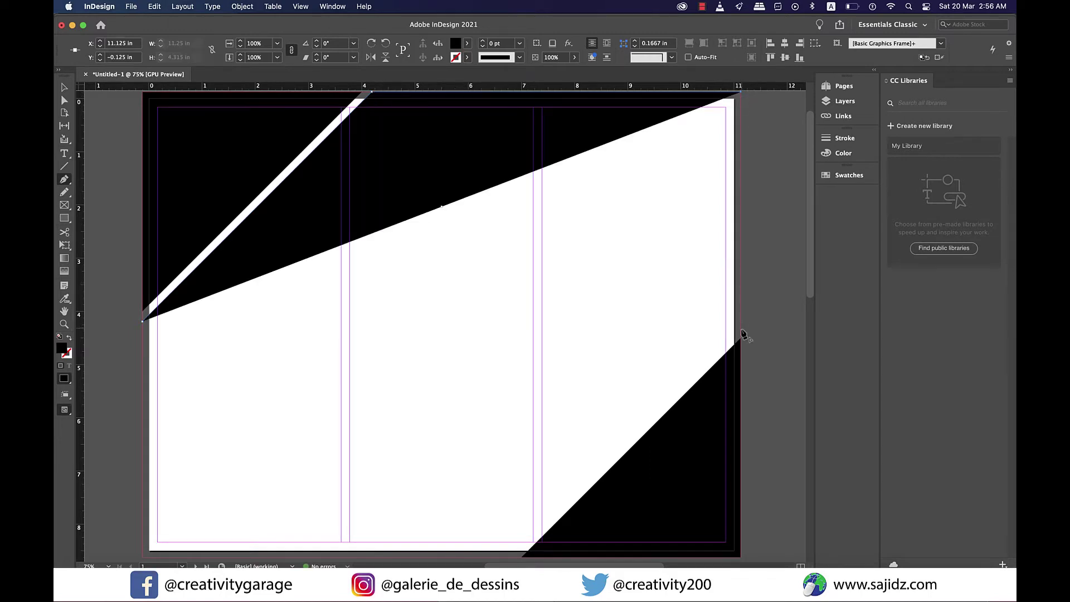
left_click(744, 335)
Add bottom-edge and bottom-left anchors, close the path at its start, and deselect.
scroll(636, 412, "down", 5)
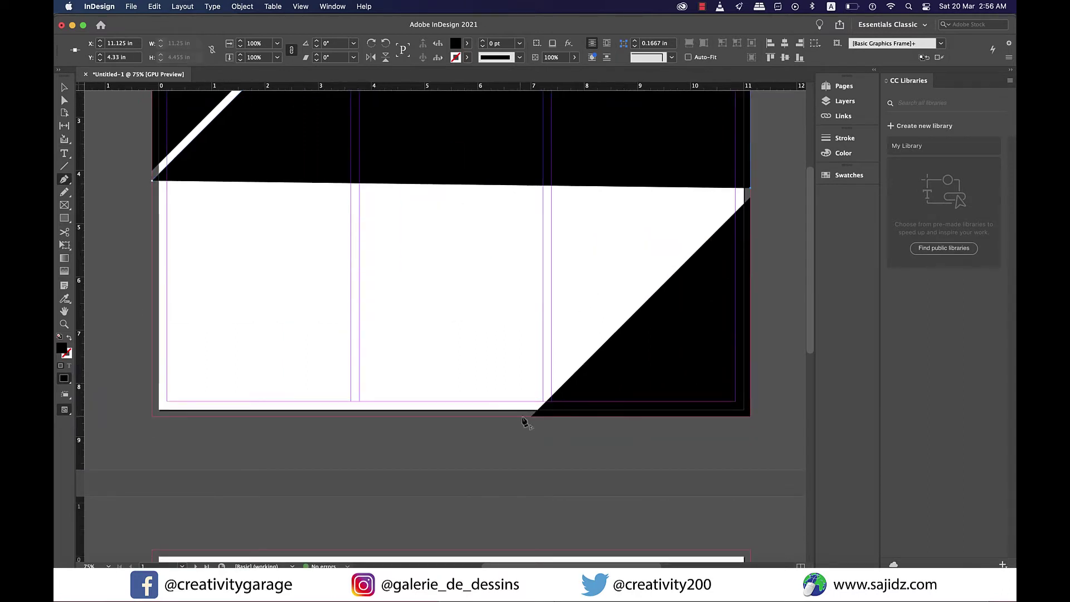
left_click(522, 417)
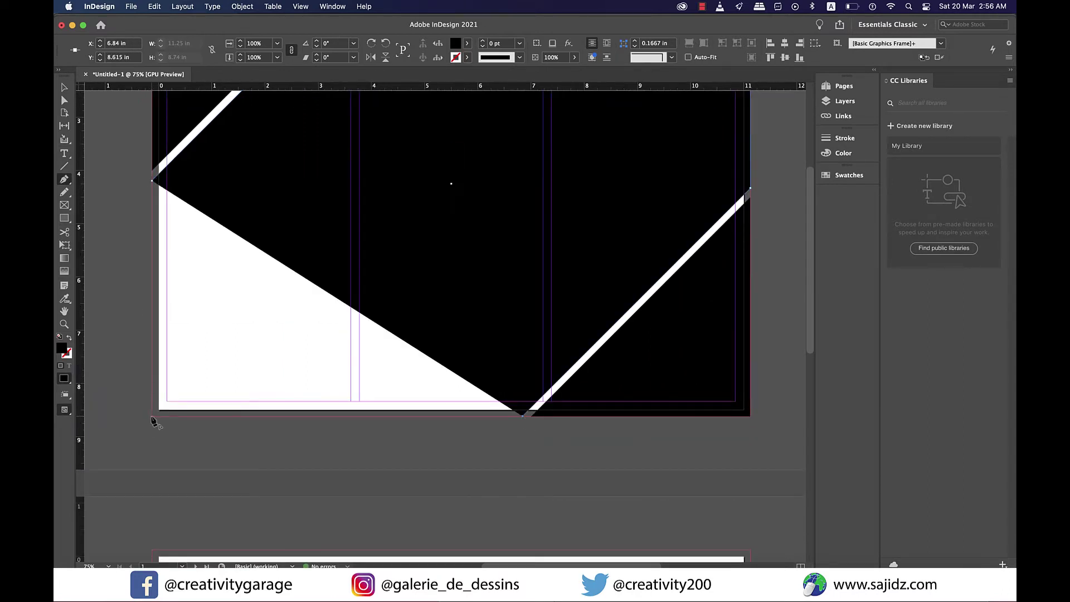
left_click(152, 417)
left_click(152, 181)
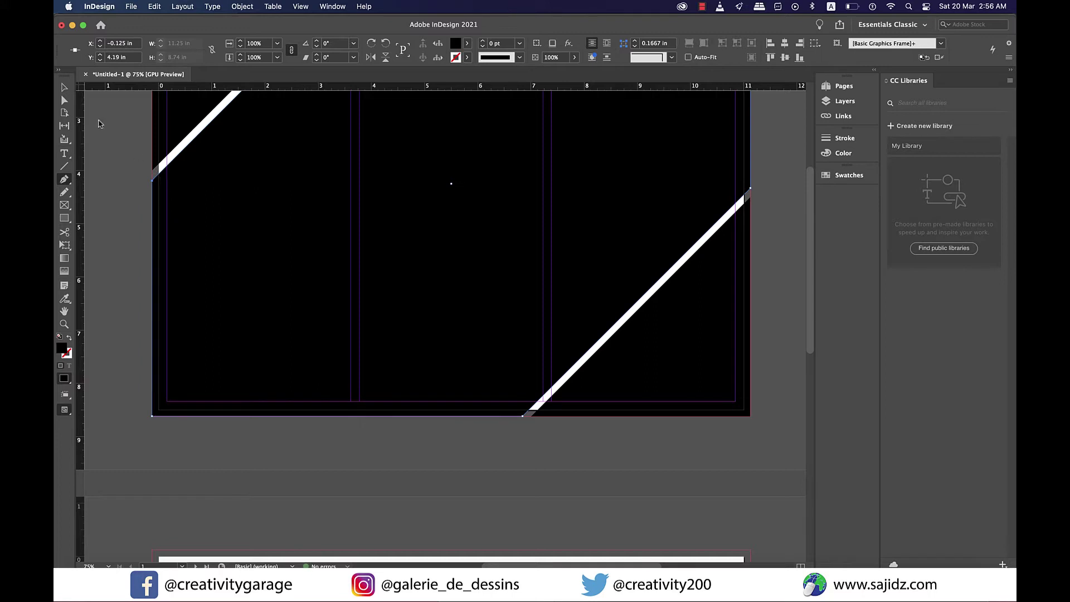
left_click(64, 87)
left_click(792, 249)
scroll(735, 276, "up", 5)
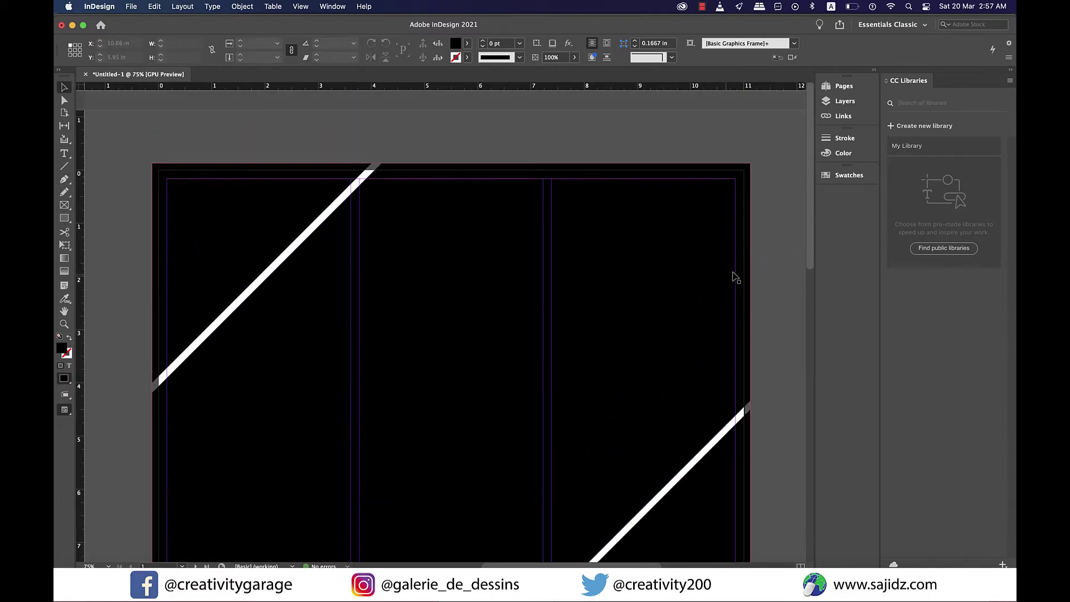
scroll(733, 274, "down", 1)
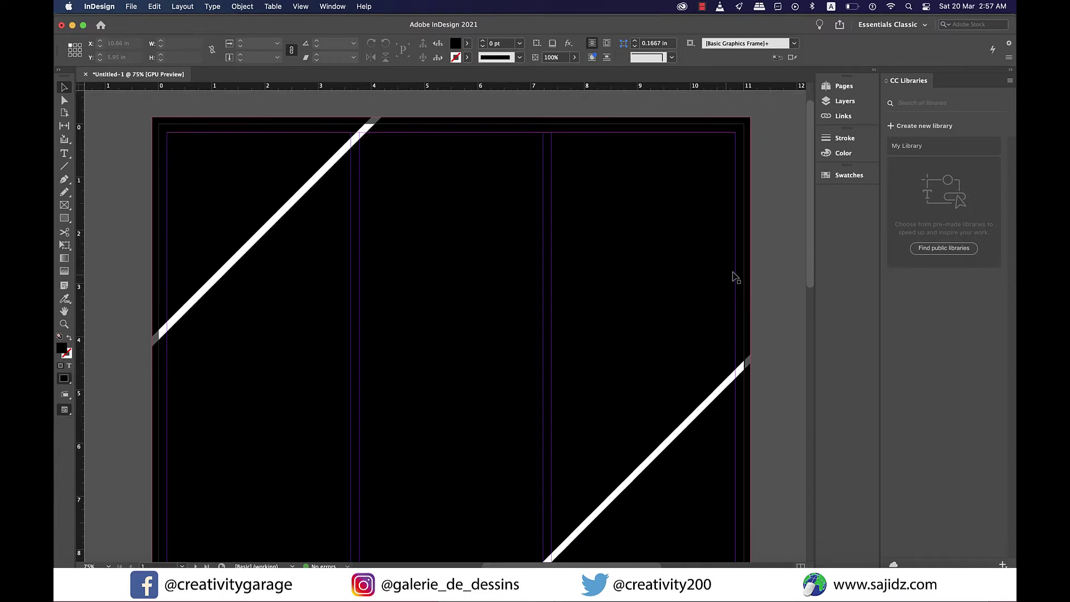
scroll(735, 276, "down", 1)
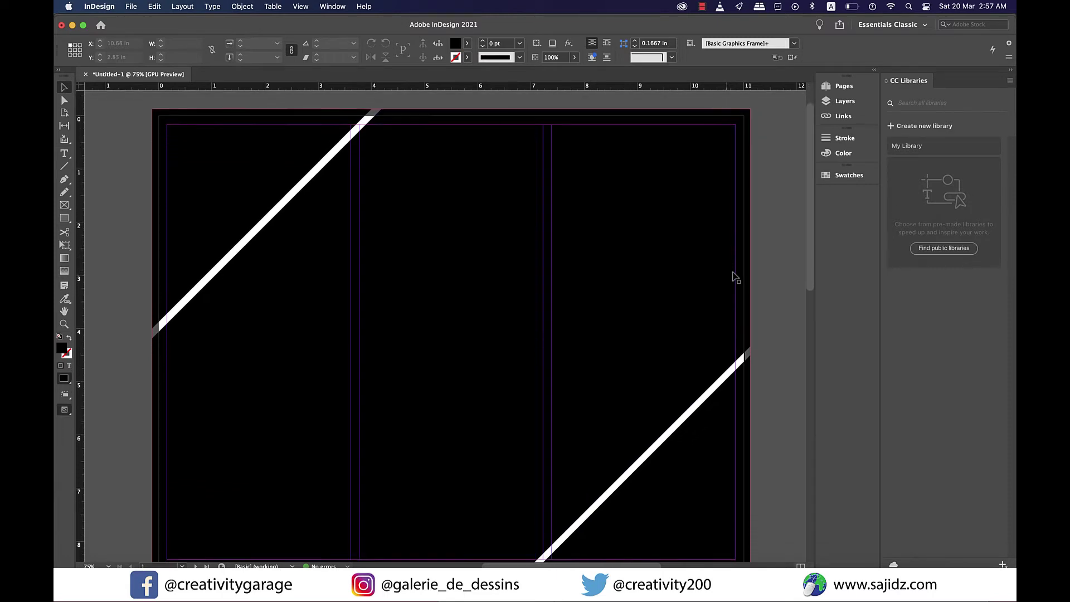
scroll(735, 276, "down", 1)
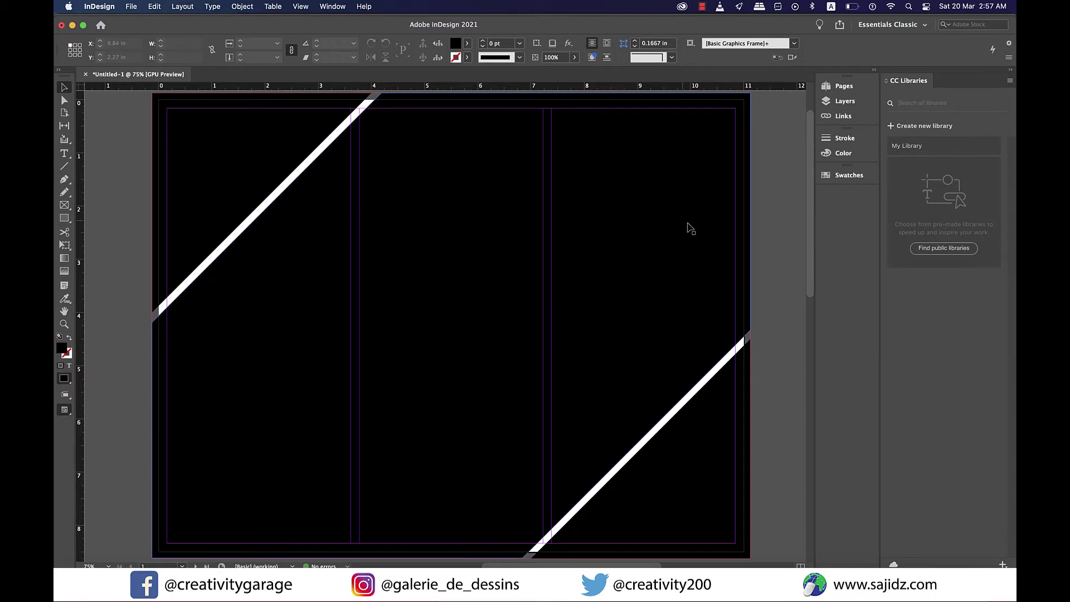
Place the yellow chair photo in a frame on the pasteboard right of the page.
scroll(676, 227, "right", 1)
left_click(131, 6)
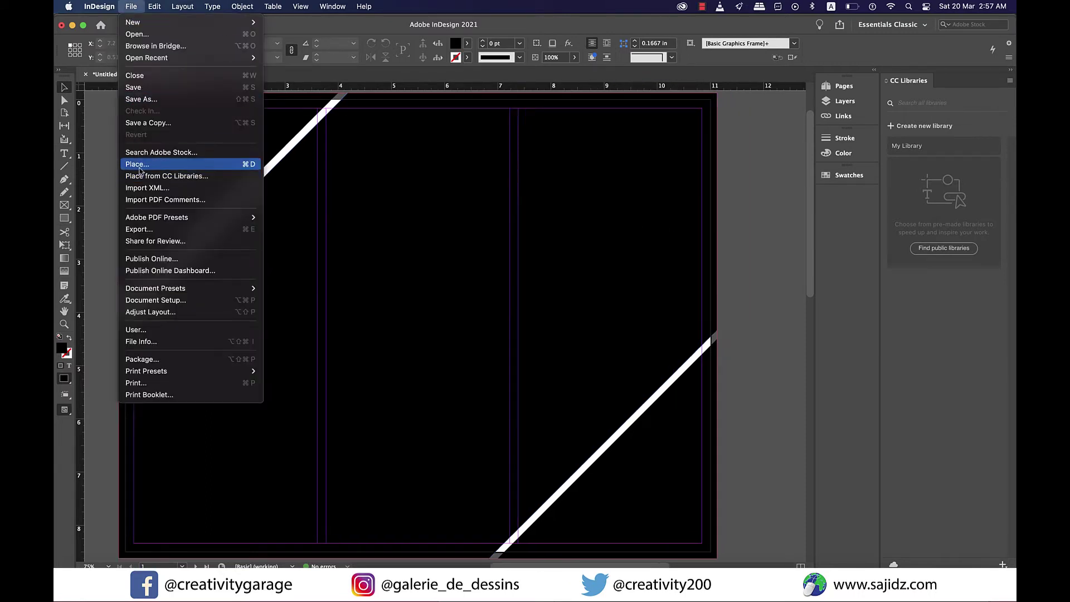
left_click(139, 170)
left_click(490, 220)
left_click(726, 315)
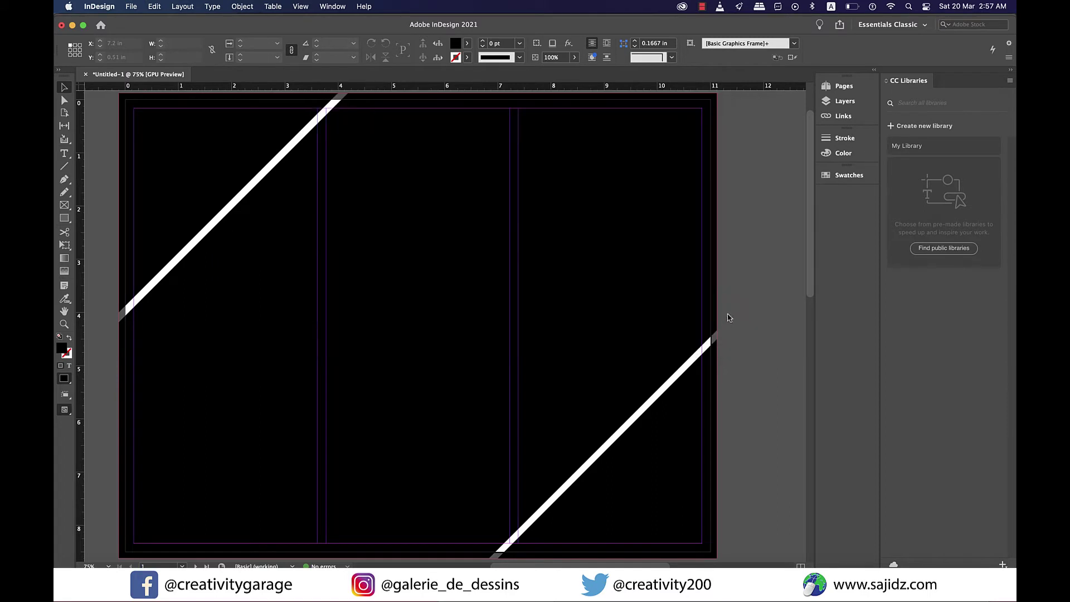
scroll(732, 313, "right", 3)
left_click_drag(671, 229, 756, 341)
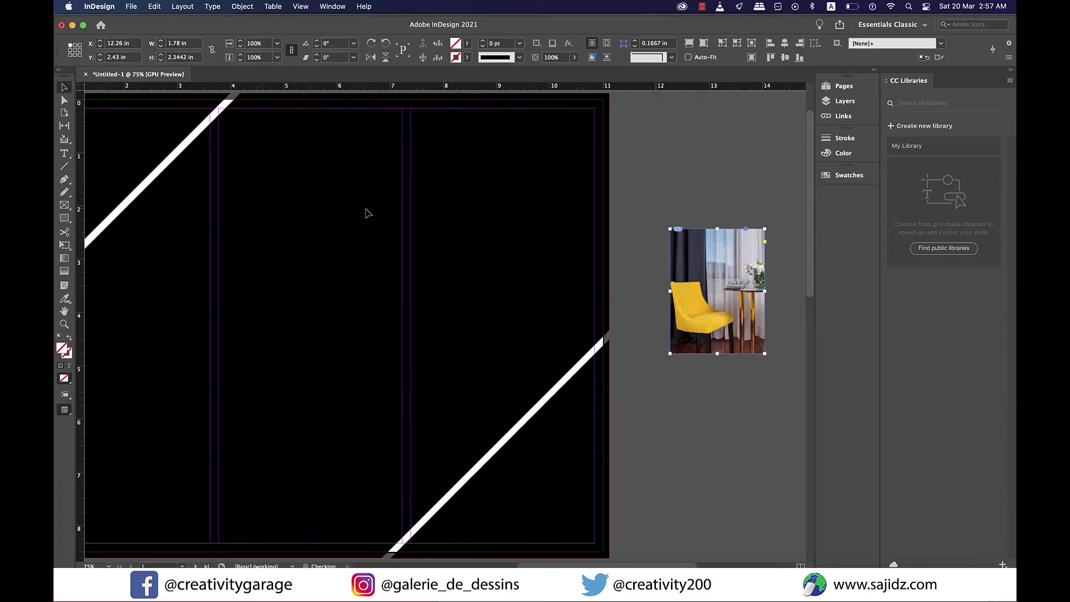
scroll(136, 137, "left", 1)
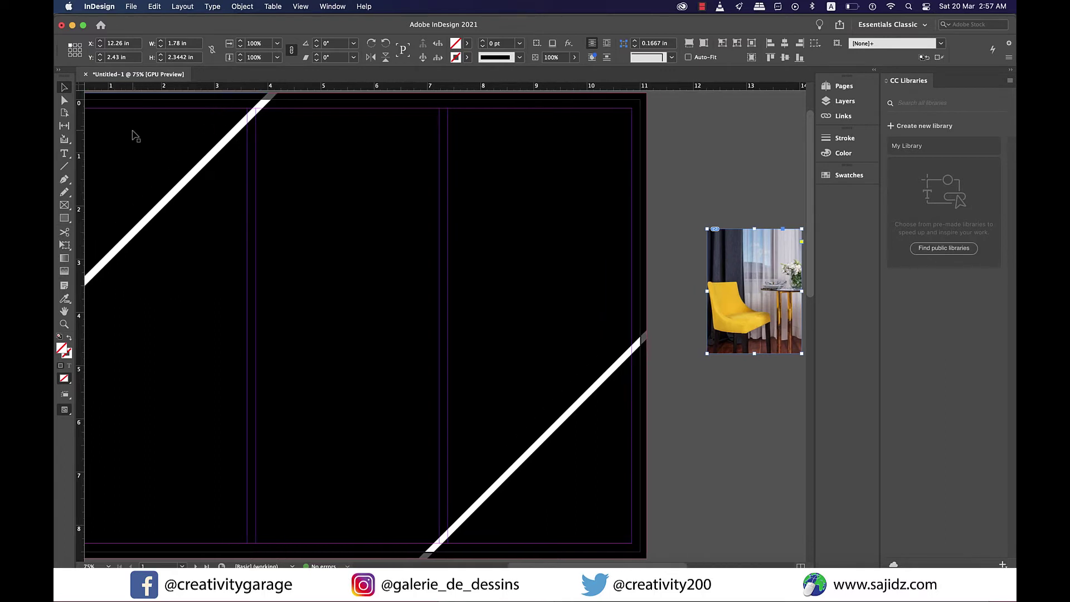
Fill both corner triangles with the mustard yellow sampled from the chair photo.
left_click(135, 137)
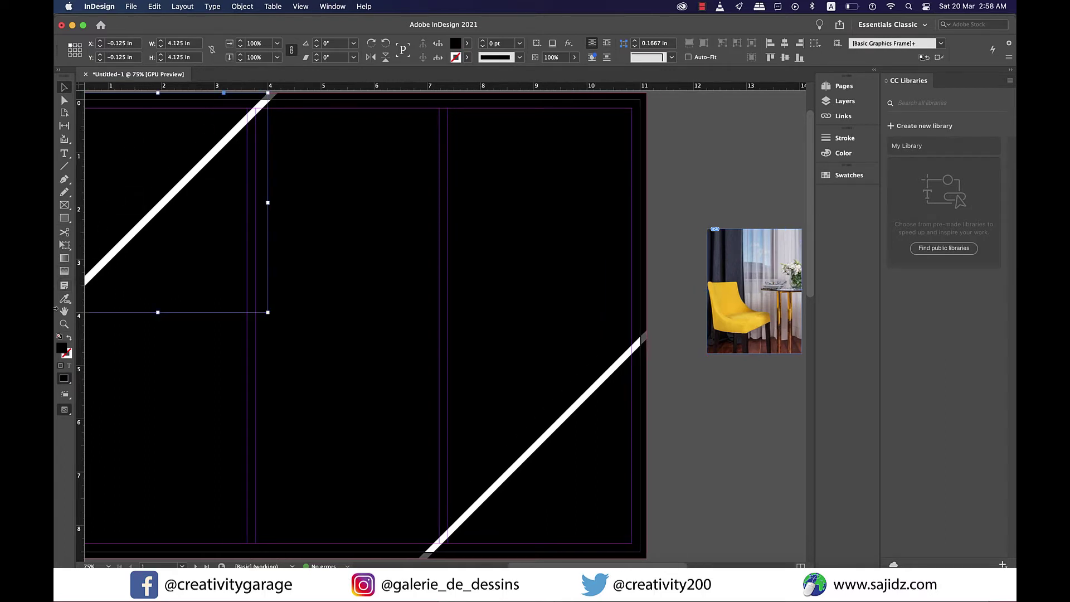
left_click(66, 301)
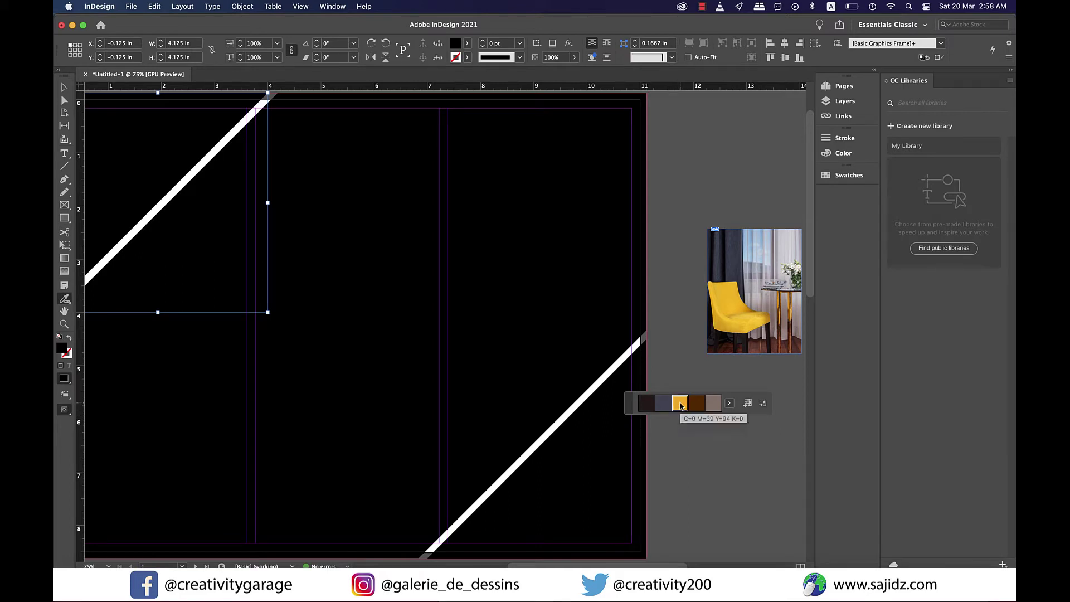
left_click(680, 406)
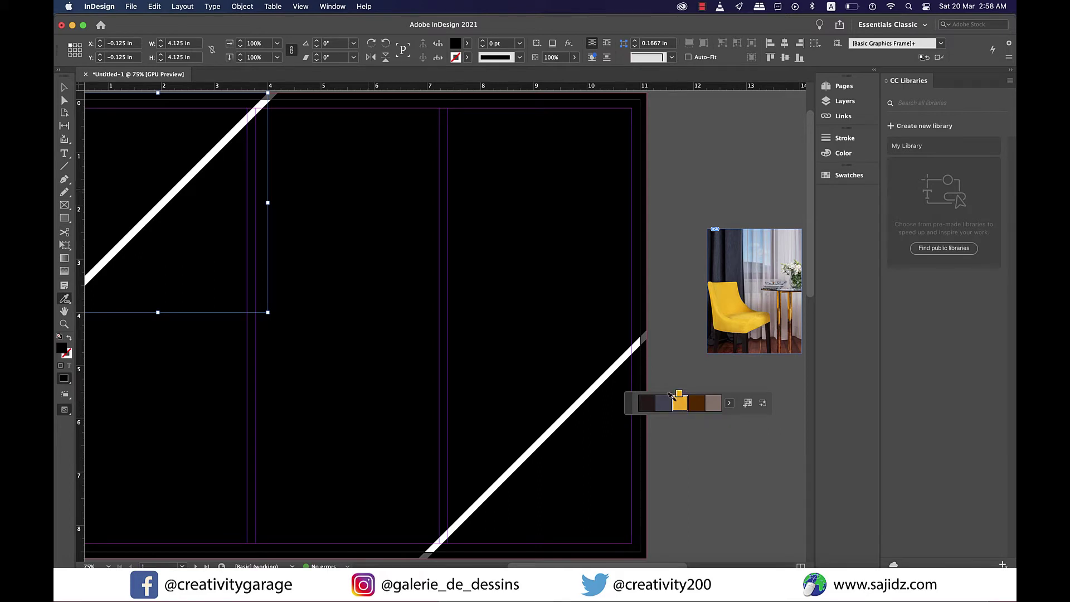
left_click(200, 137)
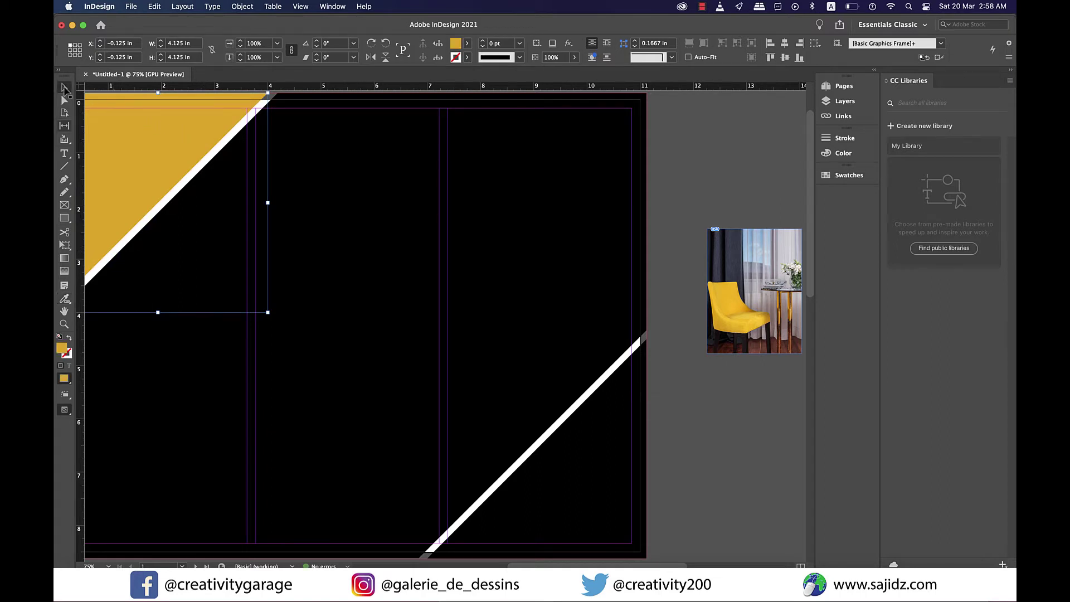
left_click(595, 514)
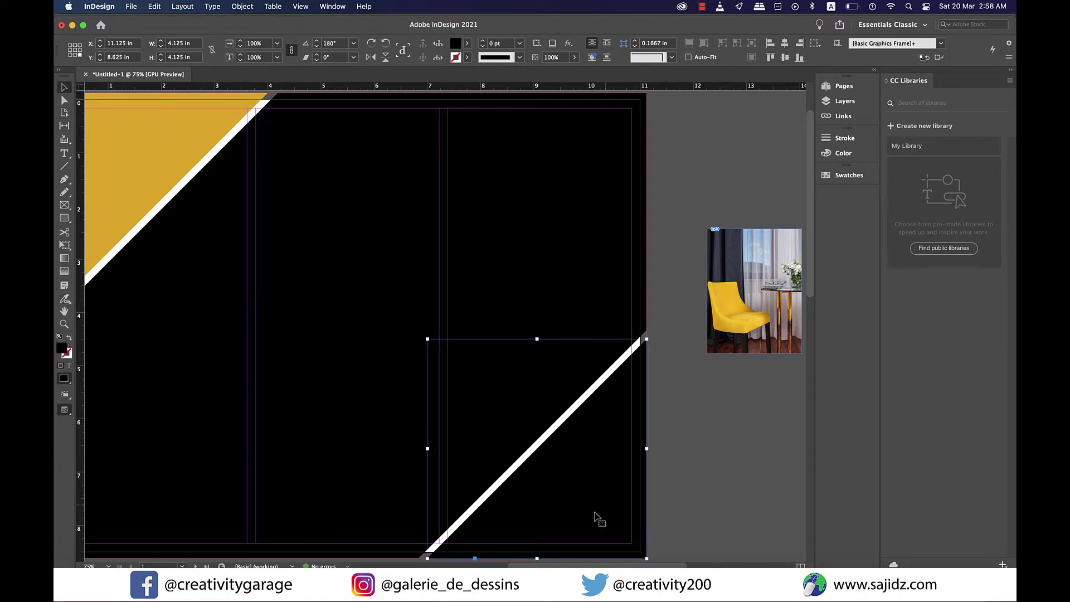
left_click(64, 299)
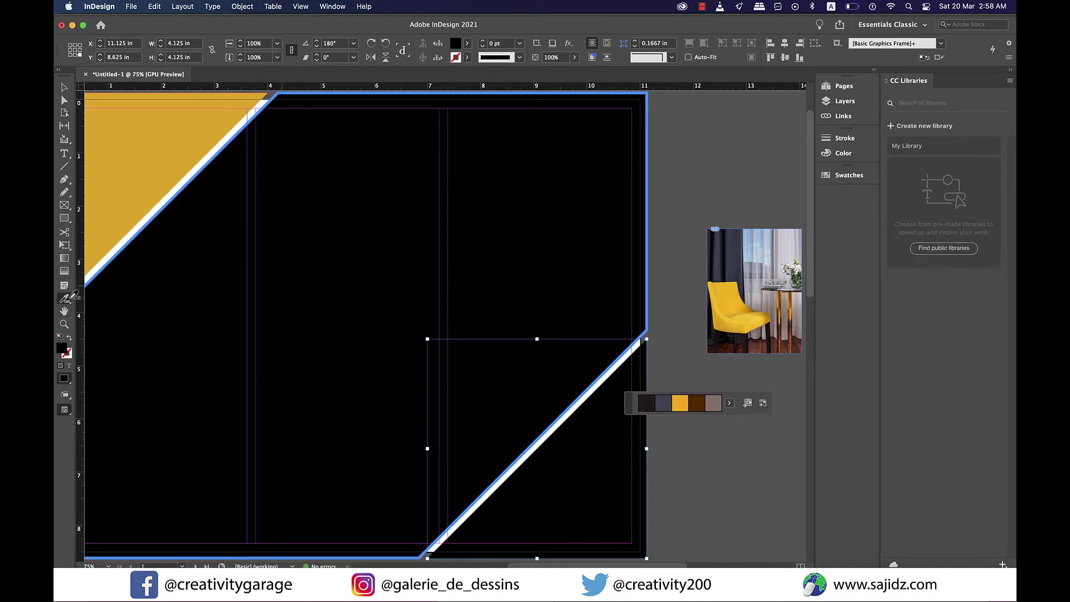
left_click(682, 405)
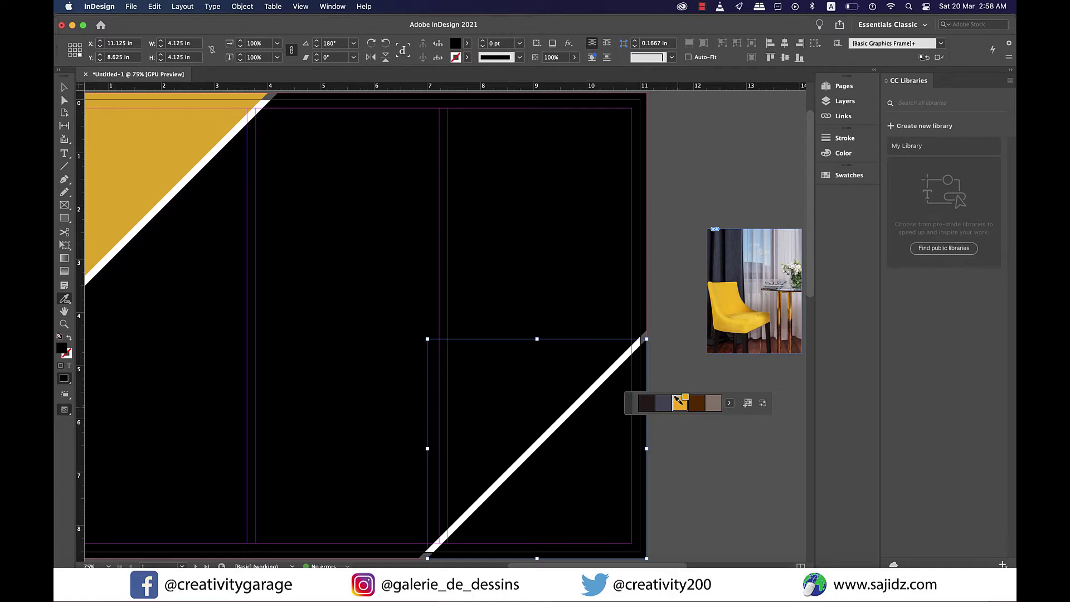
left_click(585, 489)
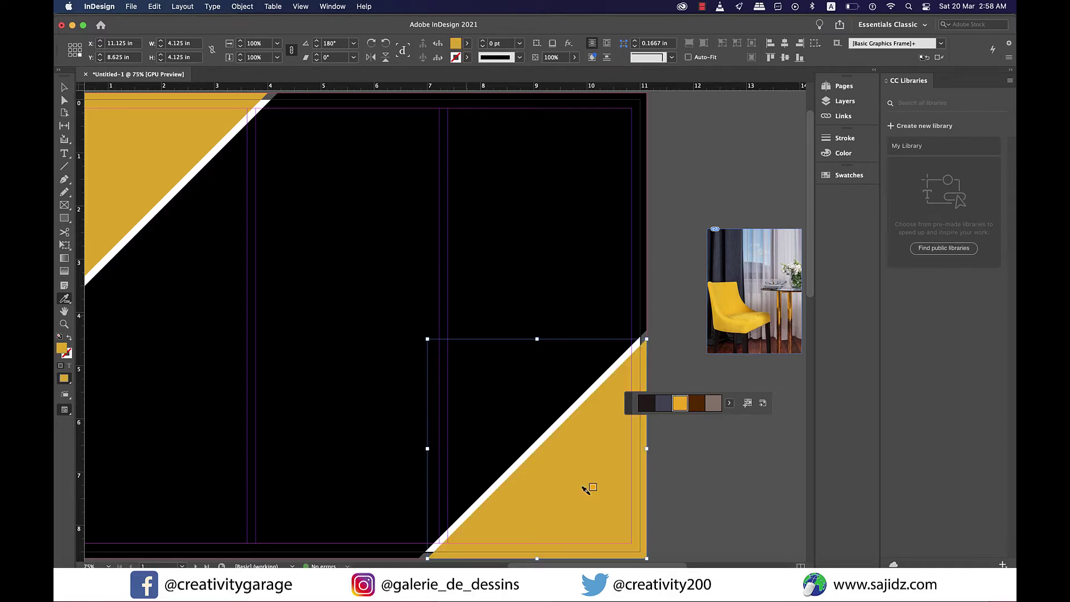
Fill the central background shape with the dark slate colour from the photo.
left_click(65, 88)
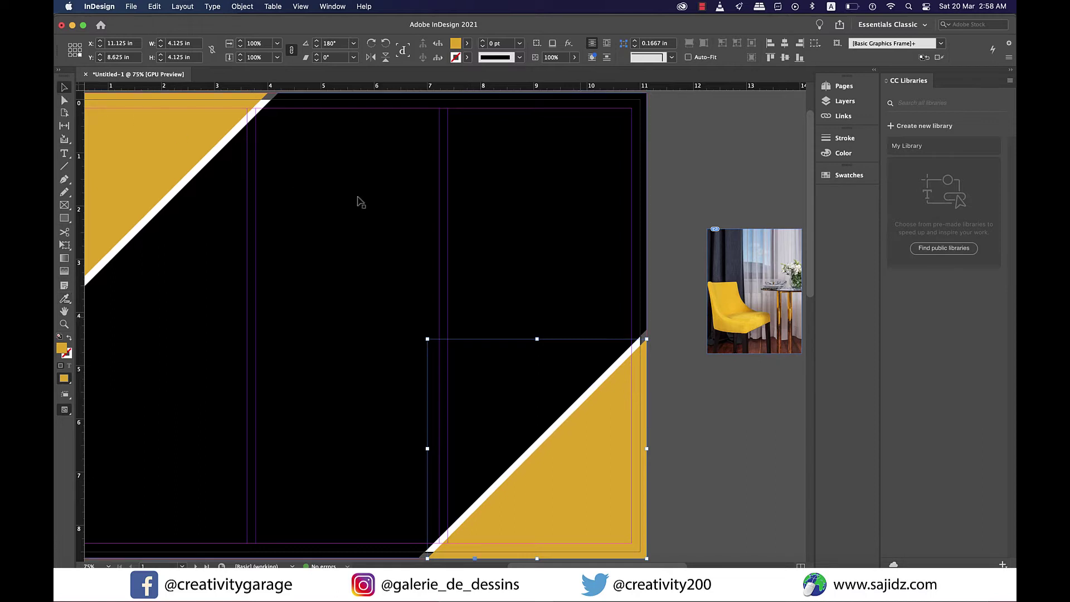
left_click(588, 287)
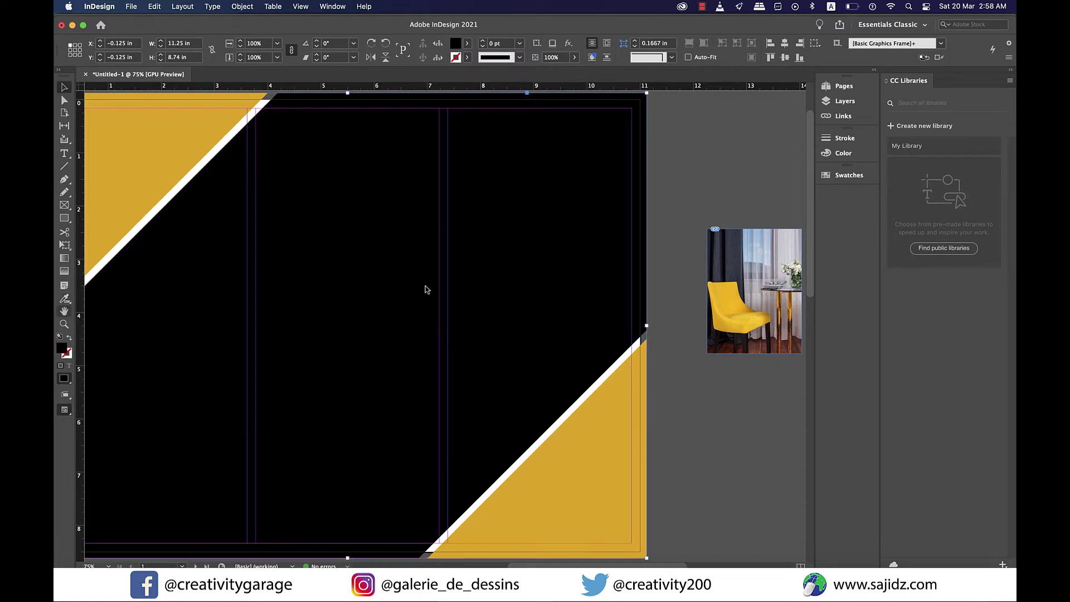
left_click(65, 299)
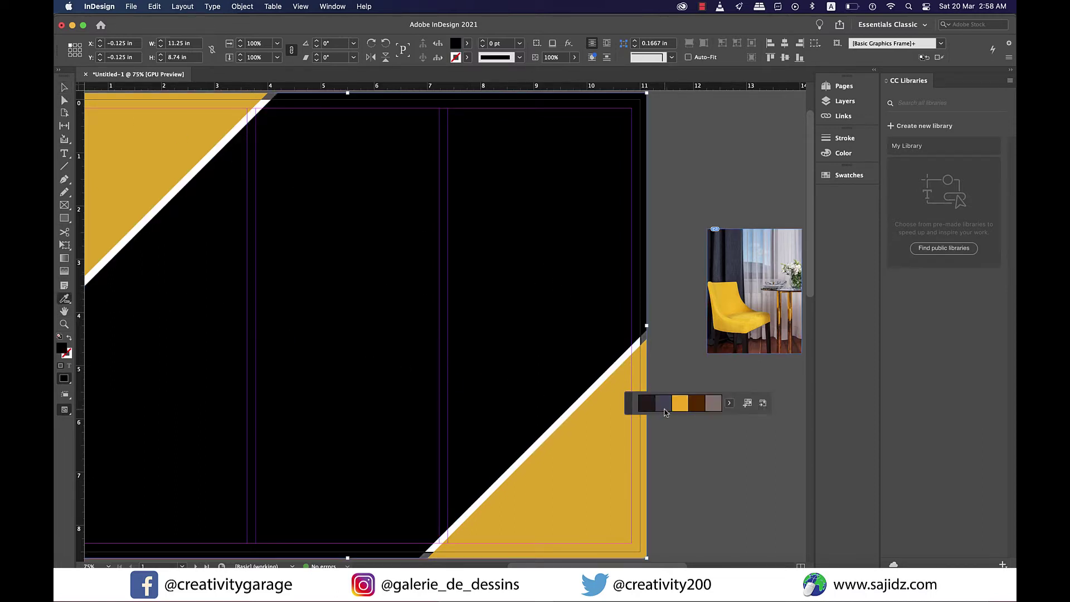
left_click(664, 403)
left_click(516, 315)
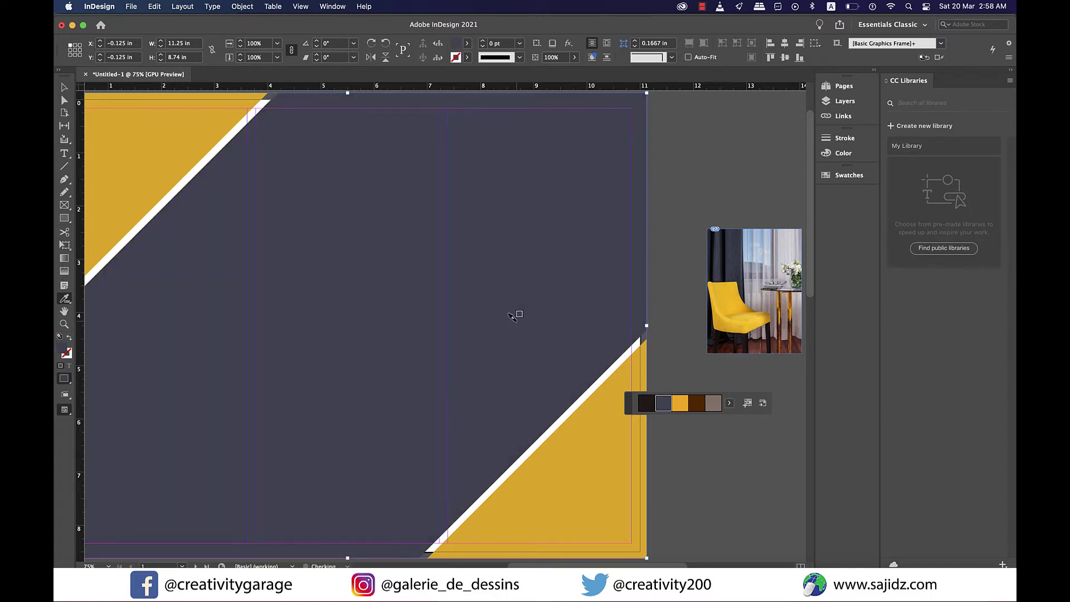
Draw a circular frame on the left panel and a 3.805 × 5.475 in frame top-right.
left_click(64, 88)
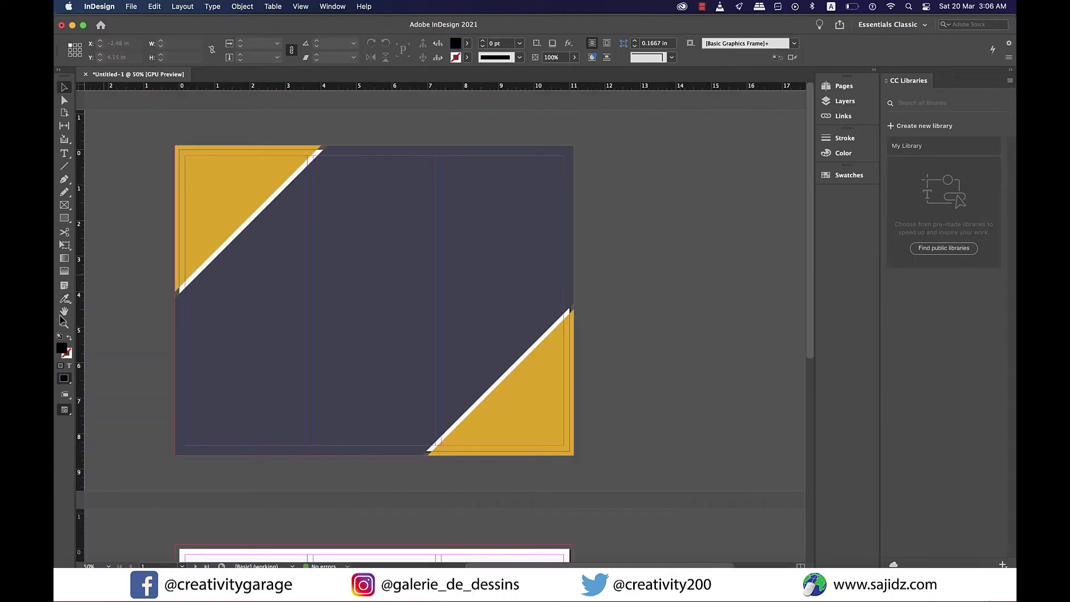
left_click_drag(64, 206, 90, 227)
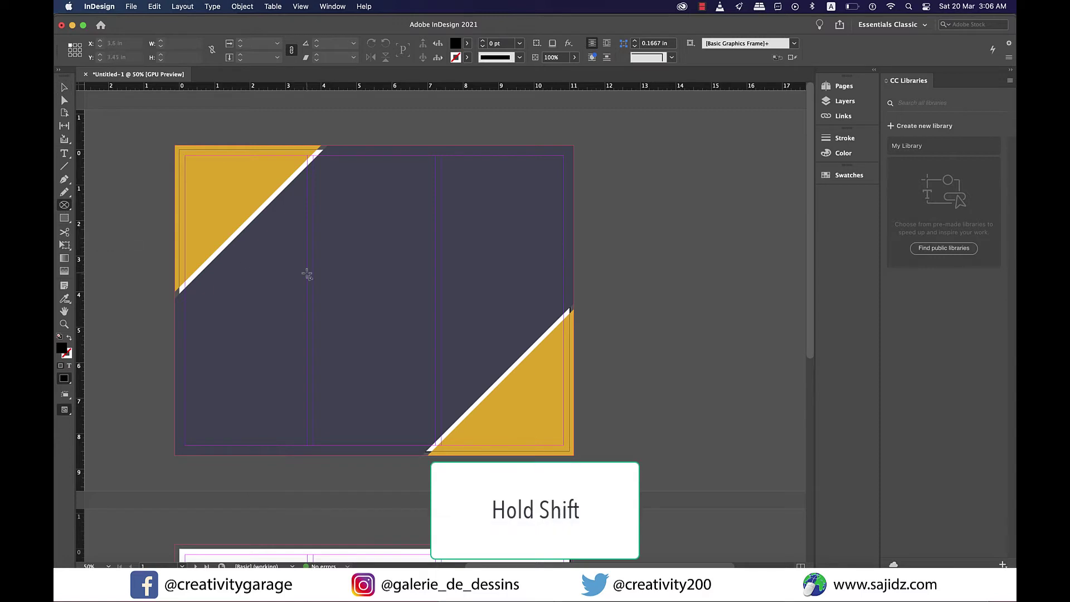
left_click_drag(307, 275, 400, 366)
key("v")
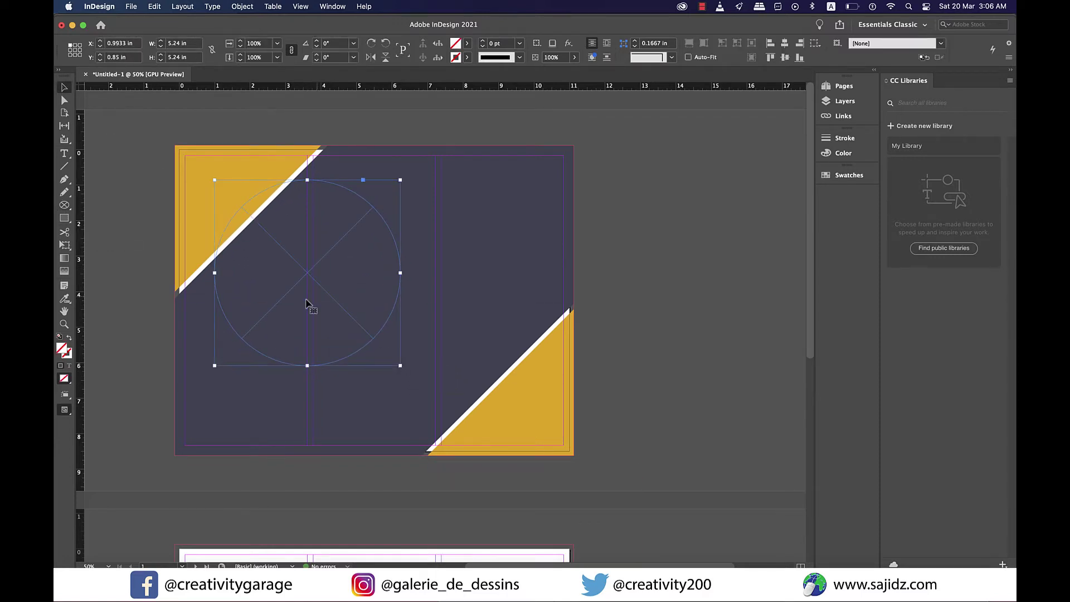
left_click_drag(306, 281, 312, 274)
left_click(665, 306)
left_click_drag(64, 205, 114, 217)
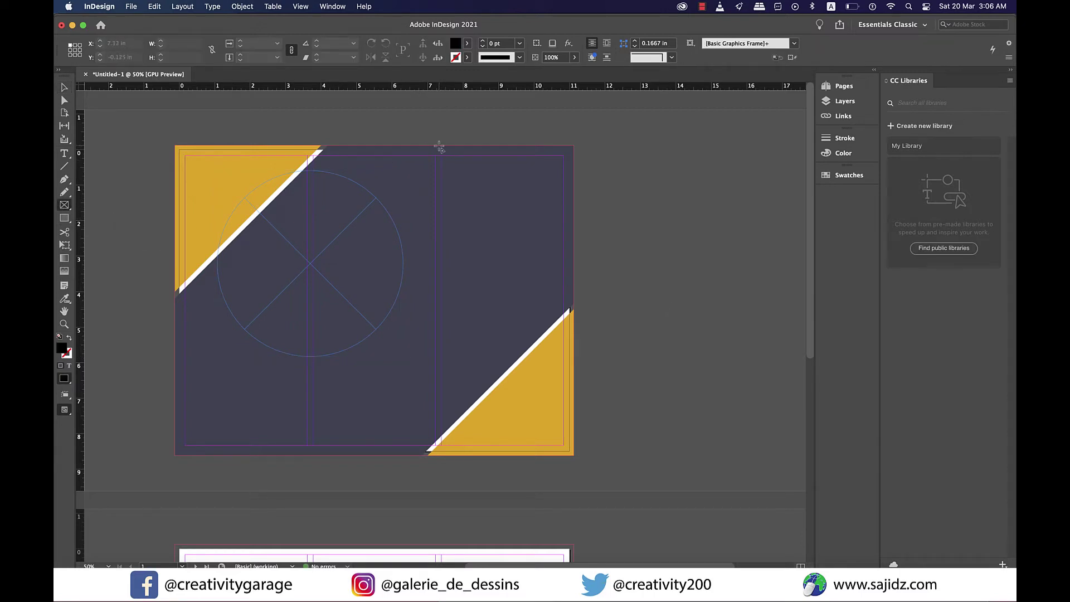
left_click_drag(439, 146, 574, 340)
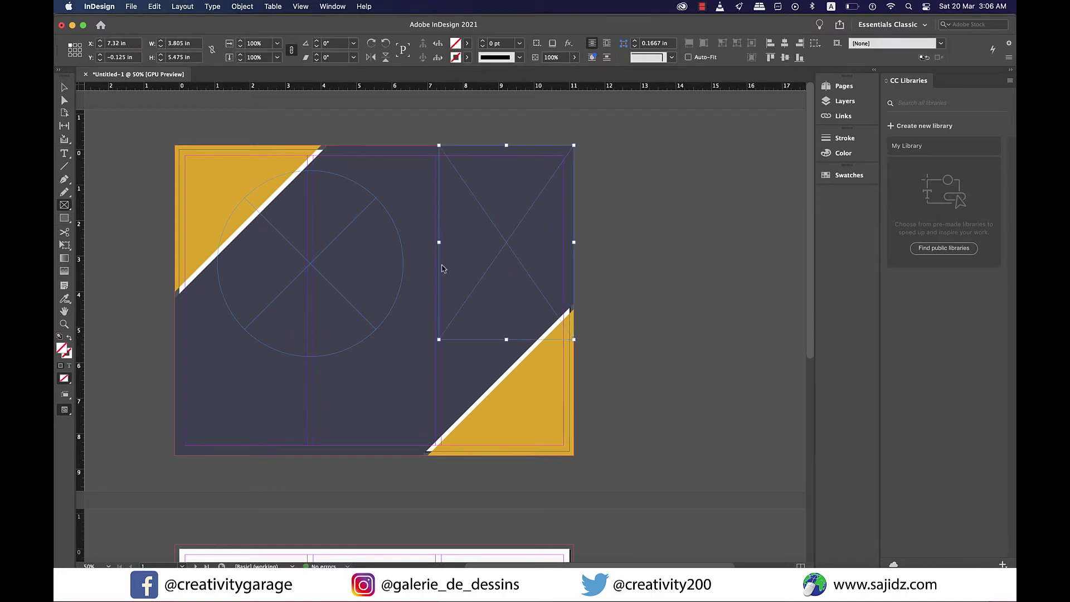
Place the yellow chair photo into the top-right rectangular frame.
left_click(130, 6)
key("Left")
mouse_move(130, 6)
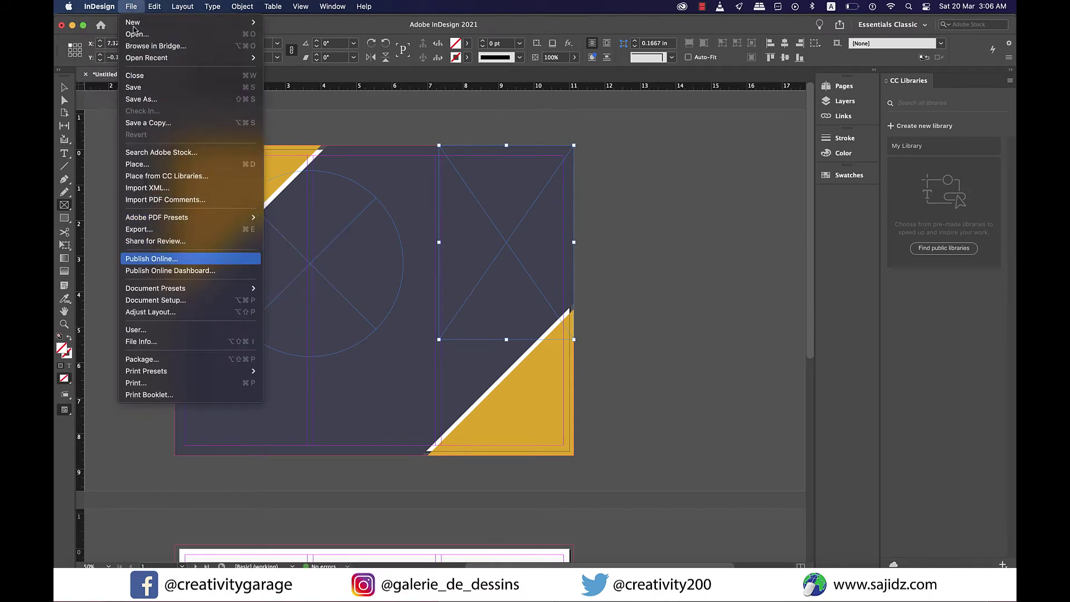
left_click(148, 163)
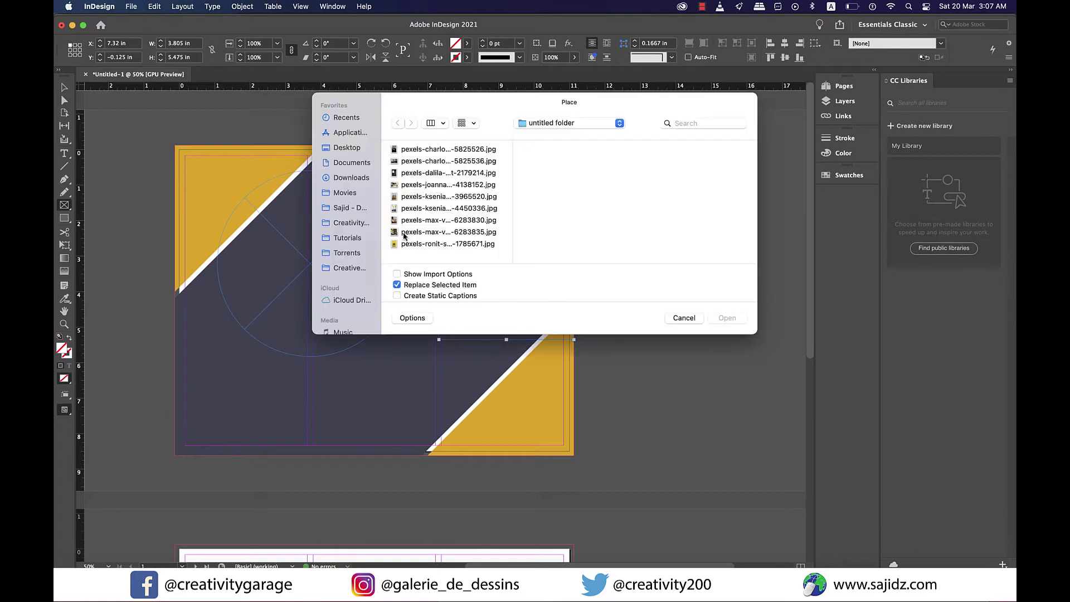
left_click(717, 317)
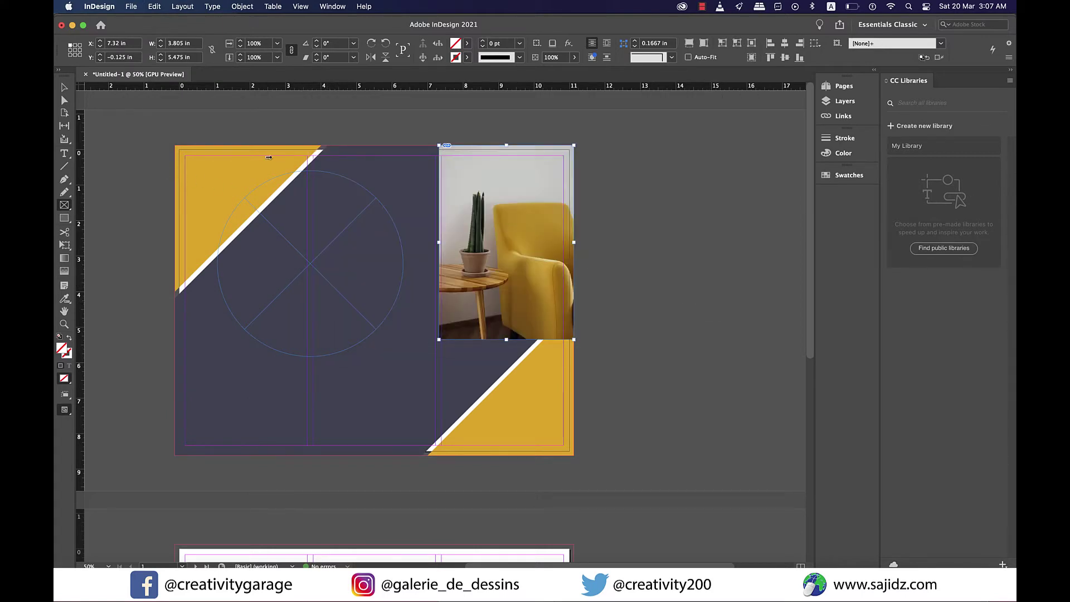
Place the dark blue sofa photo into the circular frame and deselect it.
left_click(64, 88)
left_click(357, 313)
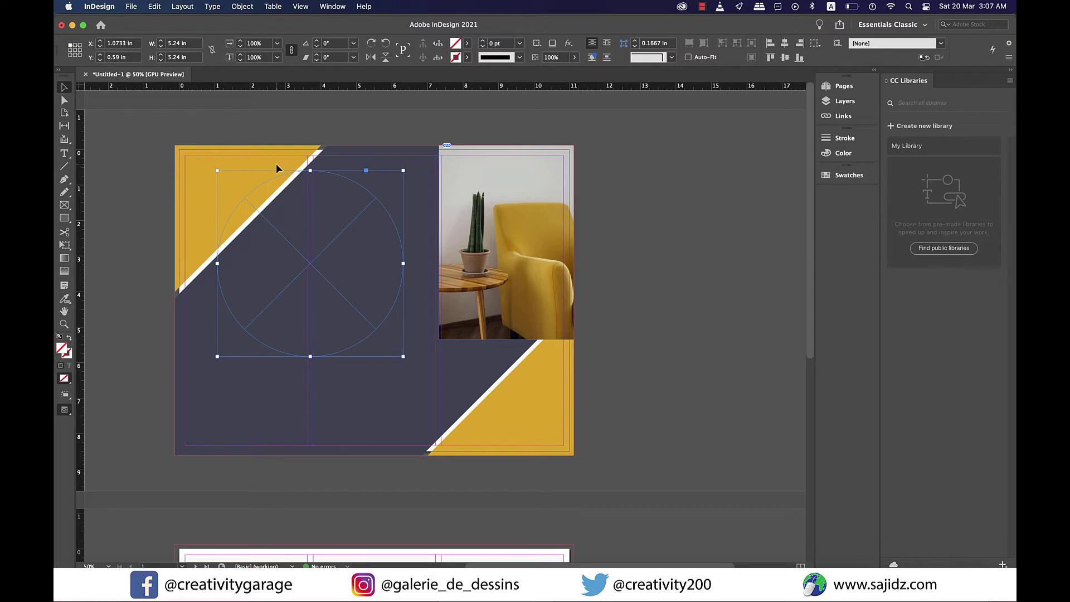
left_click(131, 6)
left_click(154, 164)
left_click(396, 162)
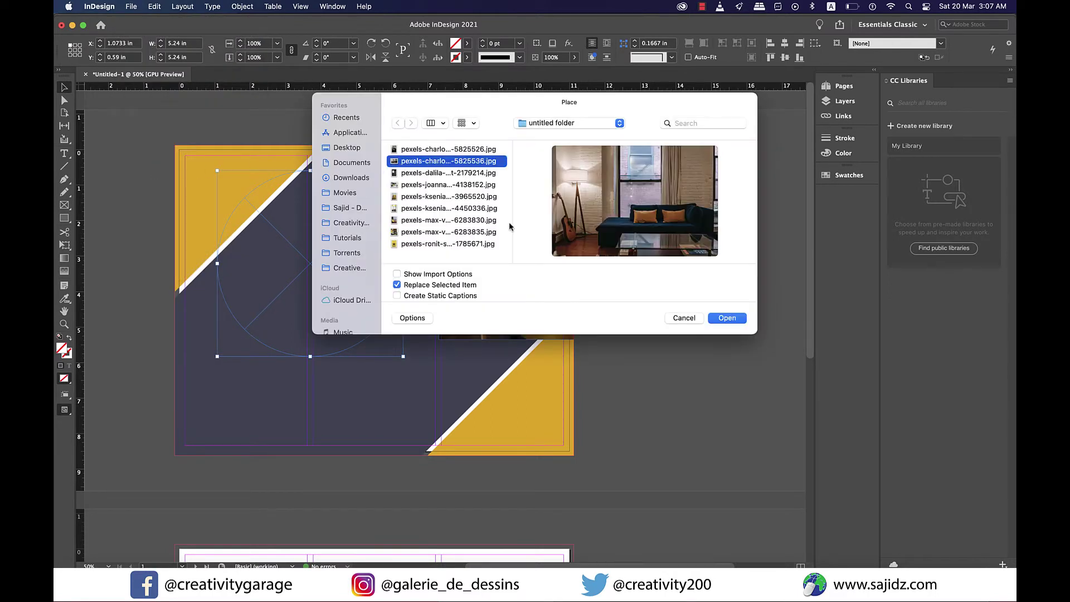
left_click(727, 319)
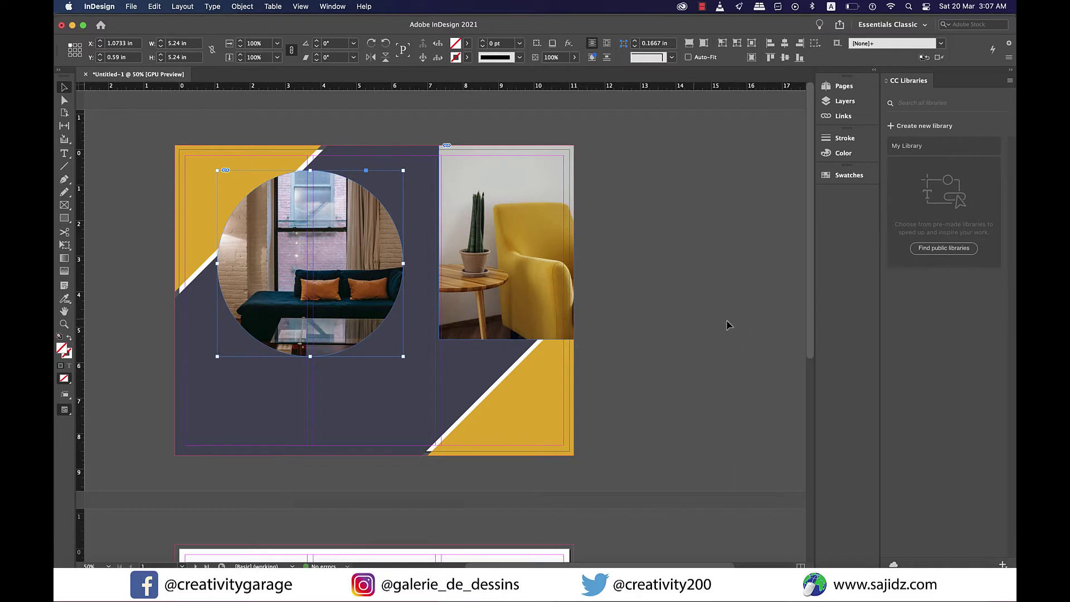
left_click(692, 324)
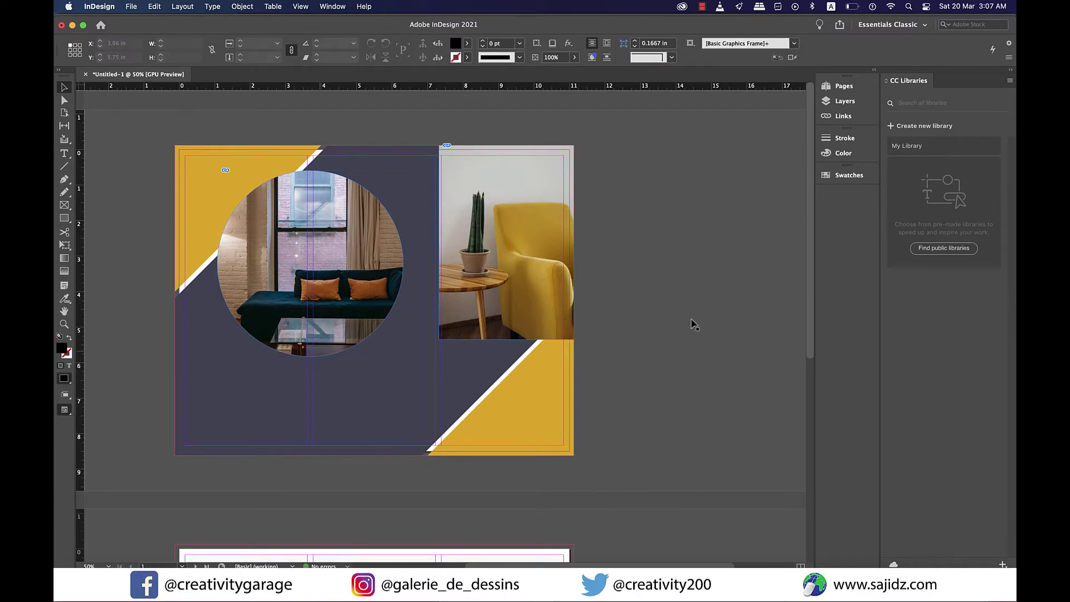
Draw two side-by-side 3.45 × 2.33 in text frames below the circle photo and select the left one.
left_click(65, 157)
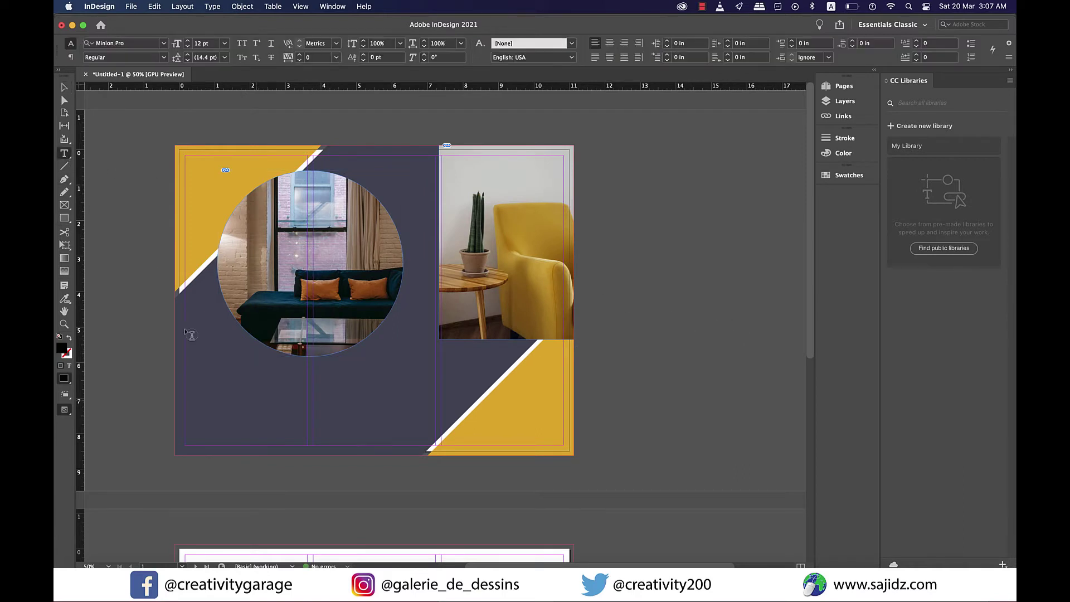
left_click_drag(185, 363, 436, 431)
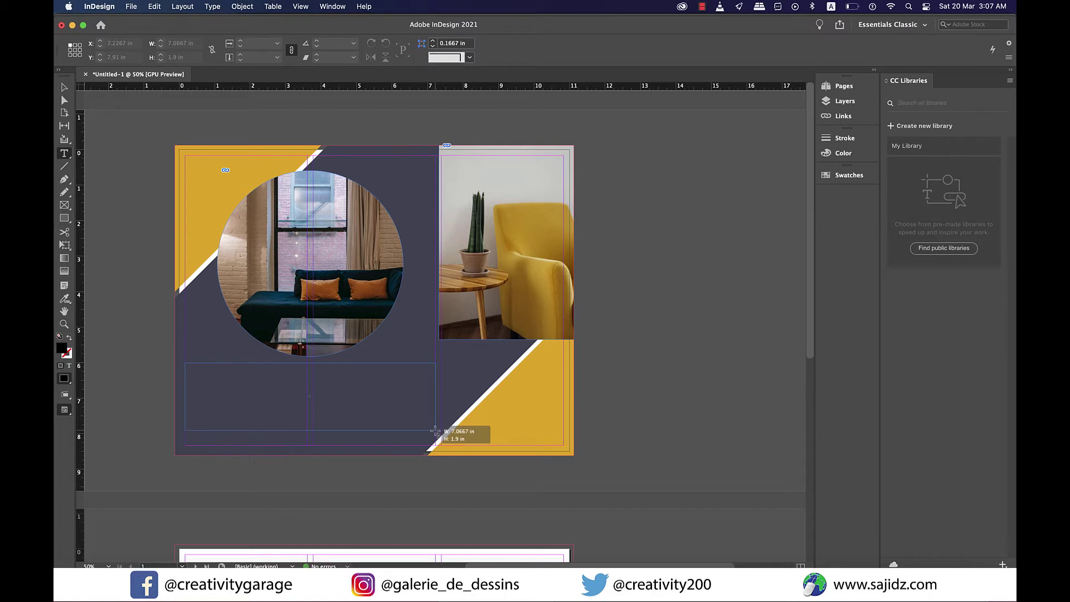
left_click_drag(435, 431, 436, 446)
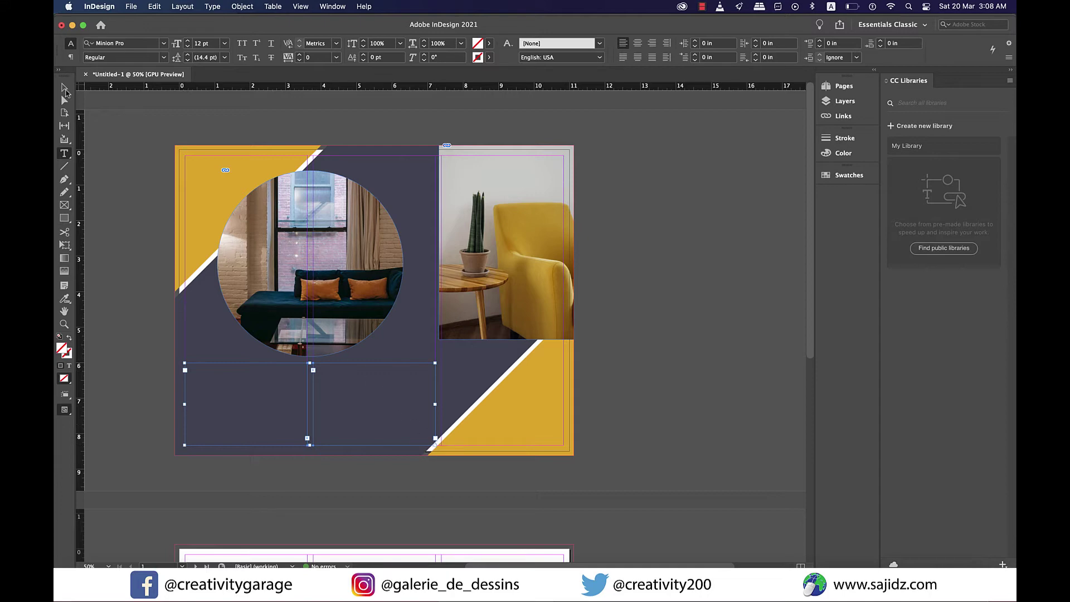
left_click(64, 89)
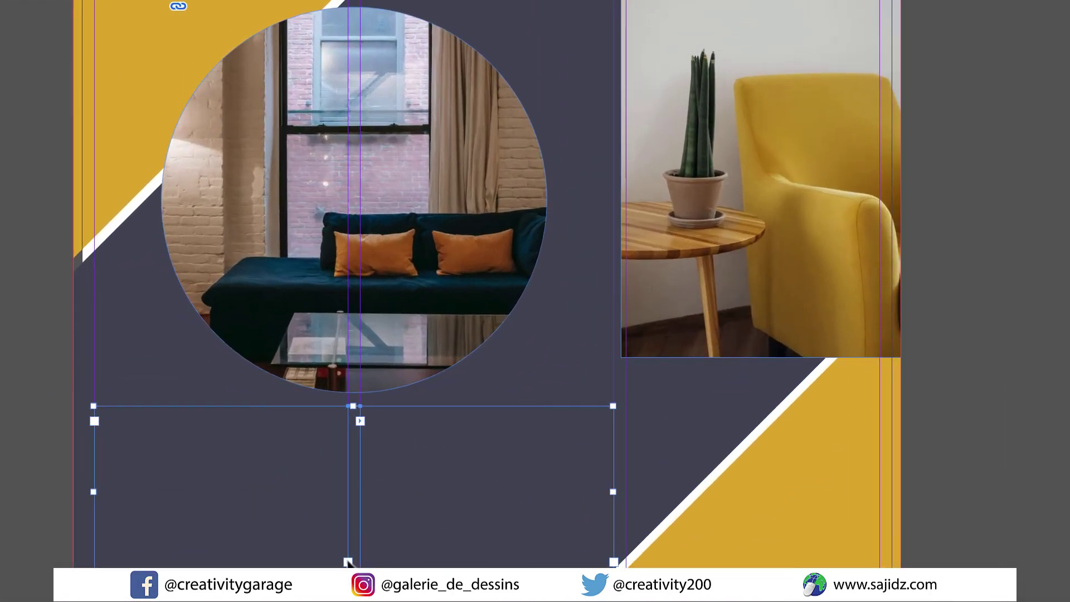
key("ctrl+shift+a")
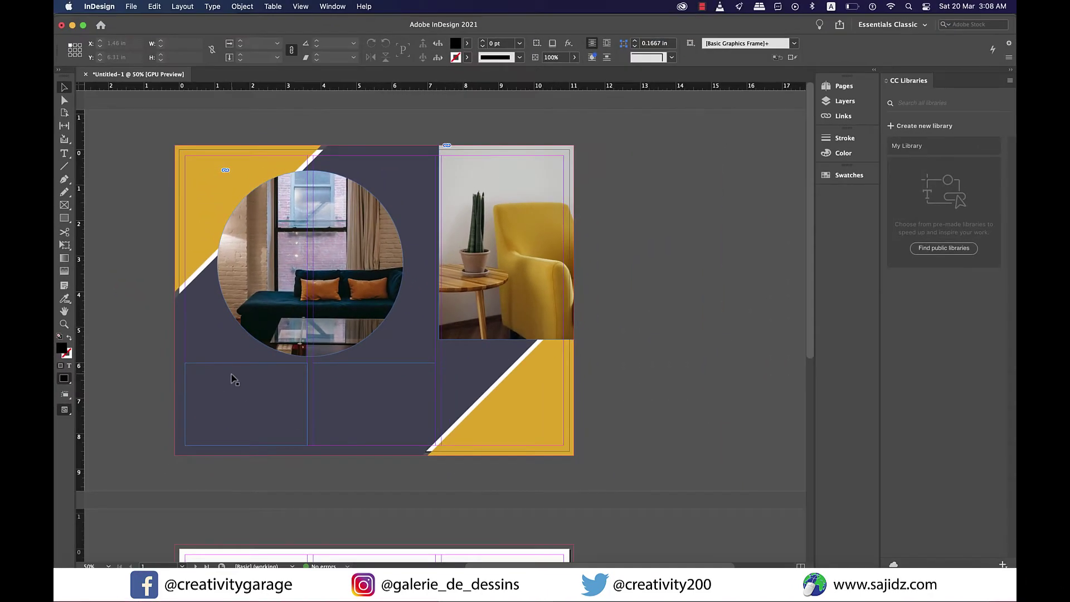
left_click(208, 410)
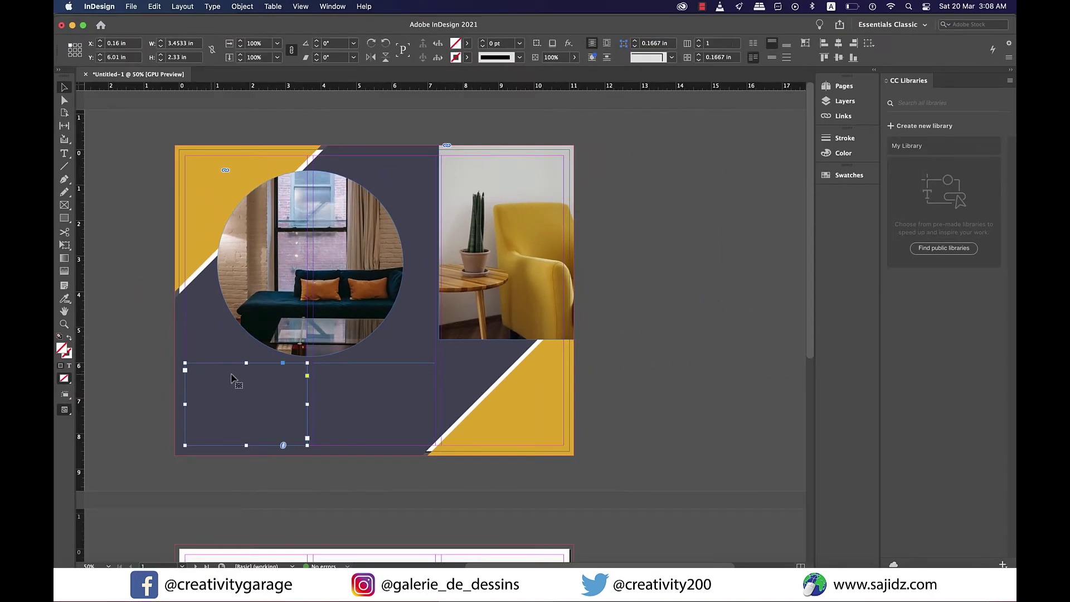
Type a Heading line in the empty frame below the circle, fill the linked frames with placeholder text, and select all of it.
scroll(223, 382, "left", 3)
double_click(290, 376)
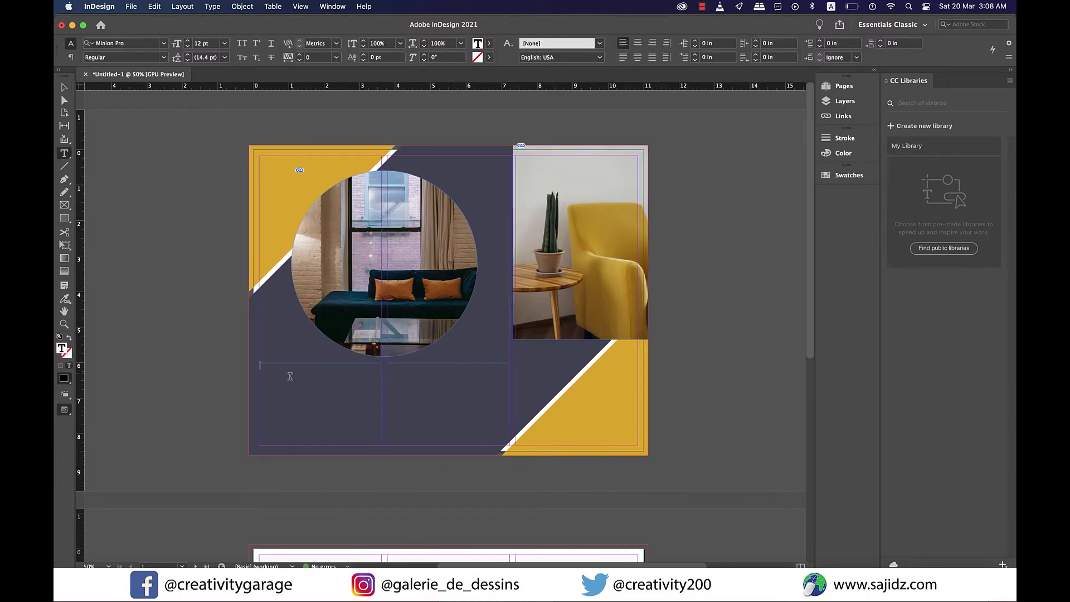
type("He")
right_click(290, 377)
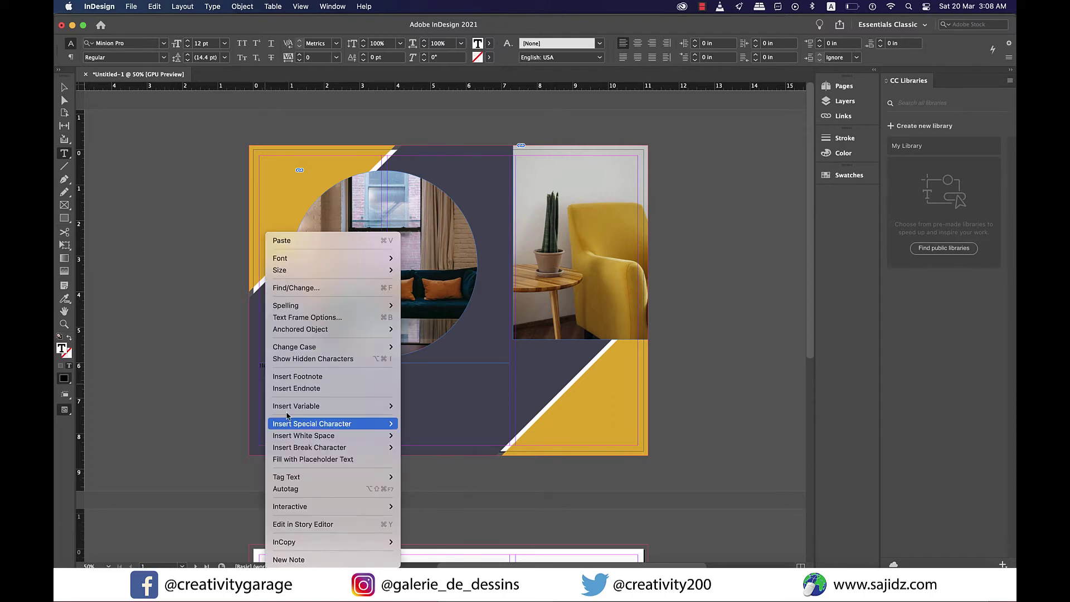
left_click(322, 458)
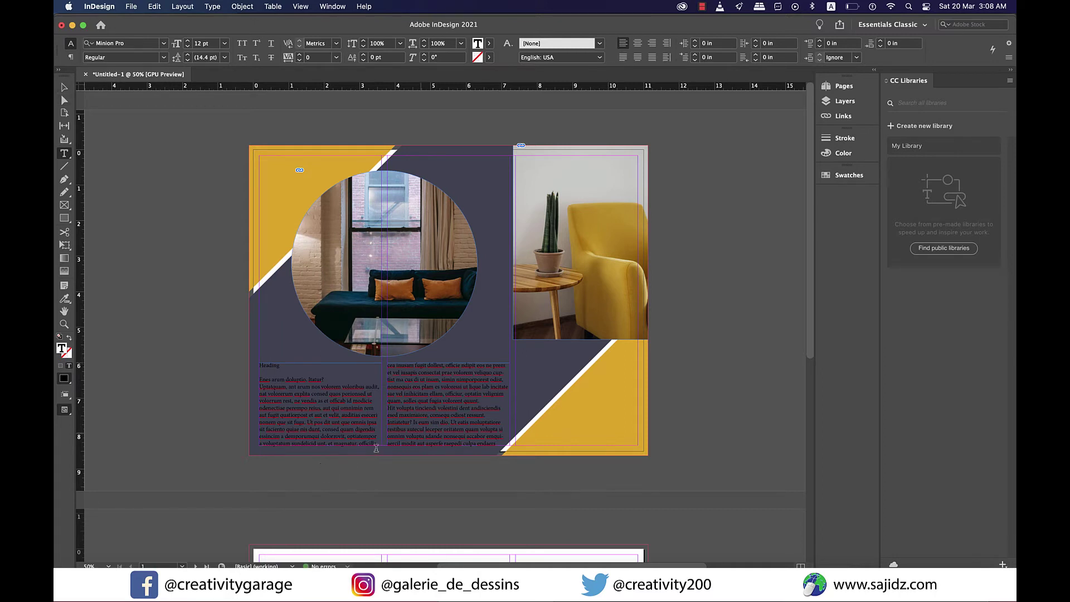
key("super+a")
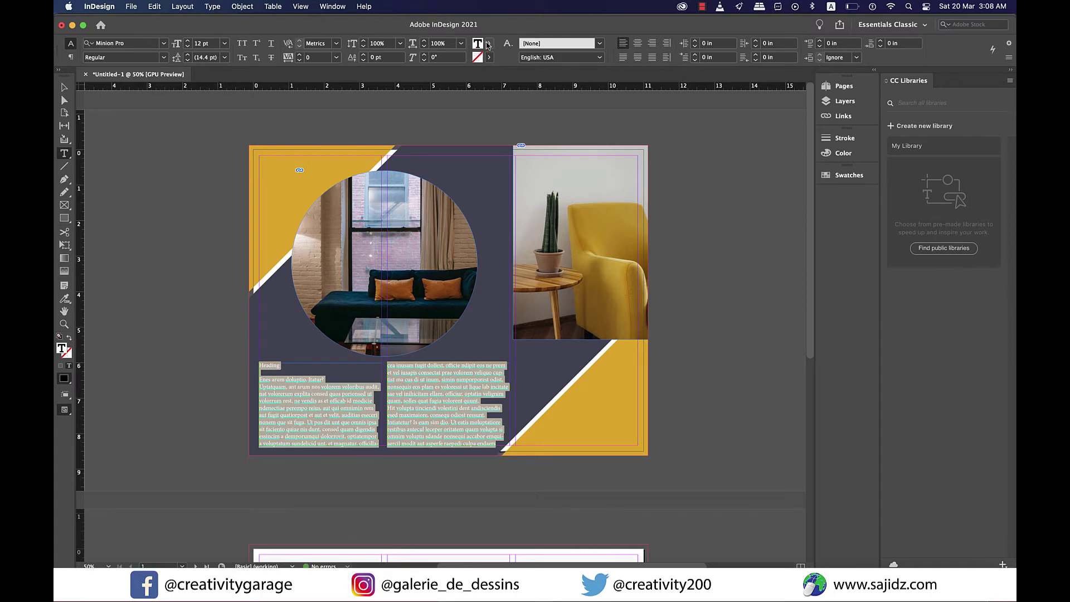
Make all the frame text white ([Paper]) in Futura Bk BT.
left_click(489, 44)
left_click(391, 100)
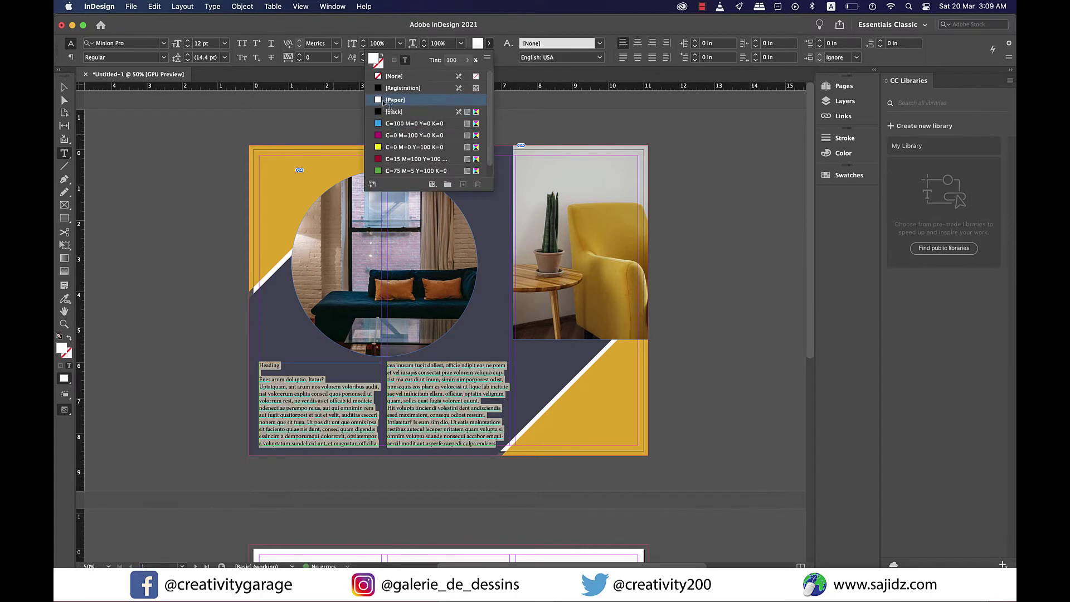
left_click(129, 43)
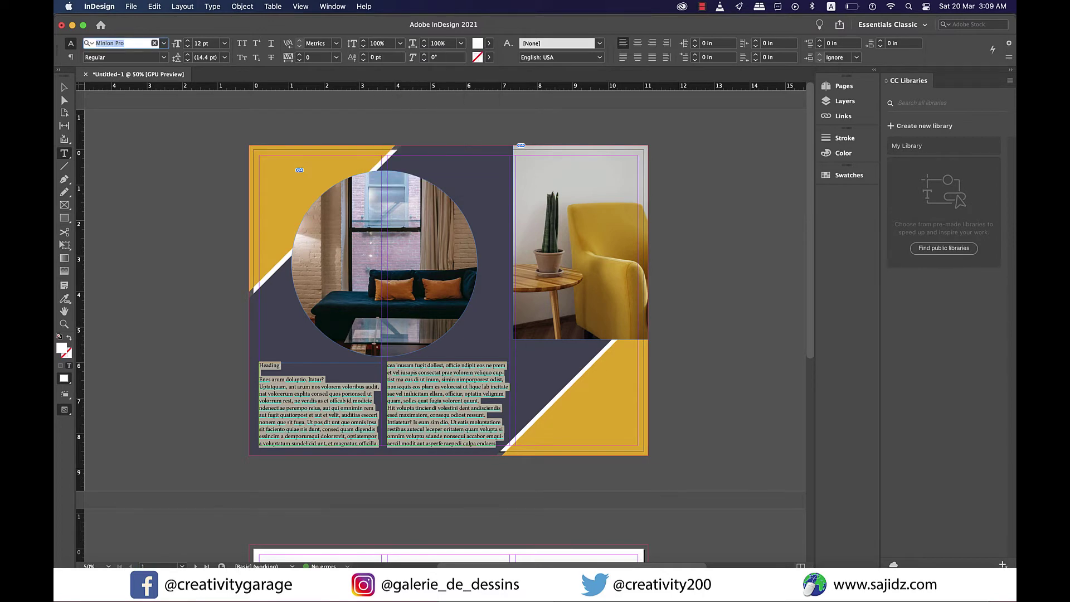
type("futu")
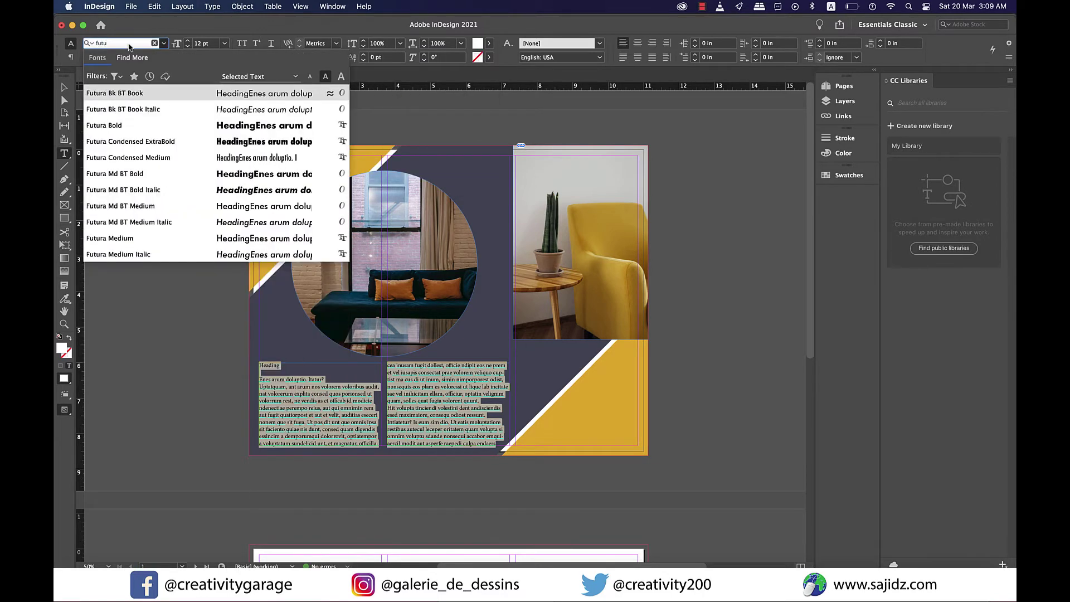
left_click(165, 95)
Set the Heading word in Roboto Black at 24 pt.
left_click(284, 366)
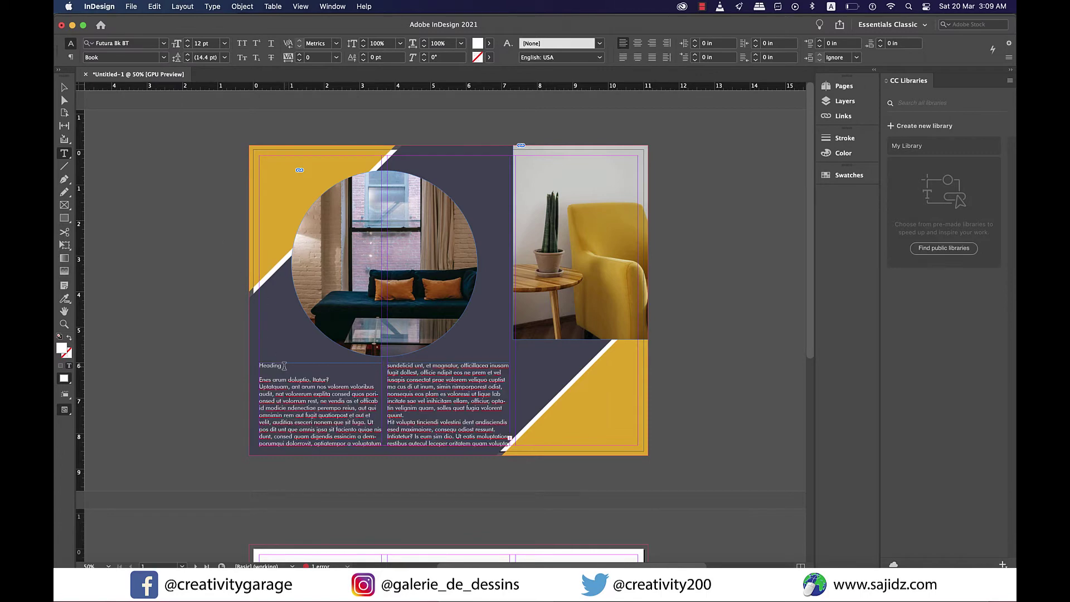
double_click(283, 366)
left_click(147, 44)
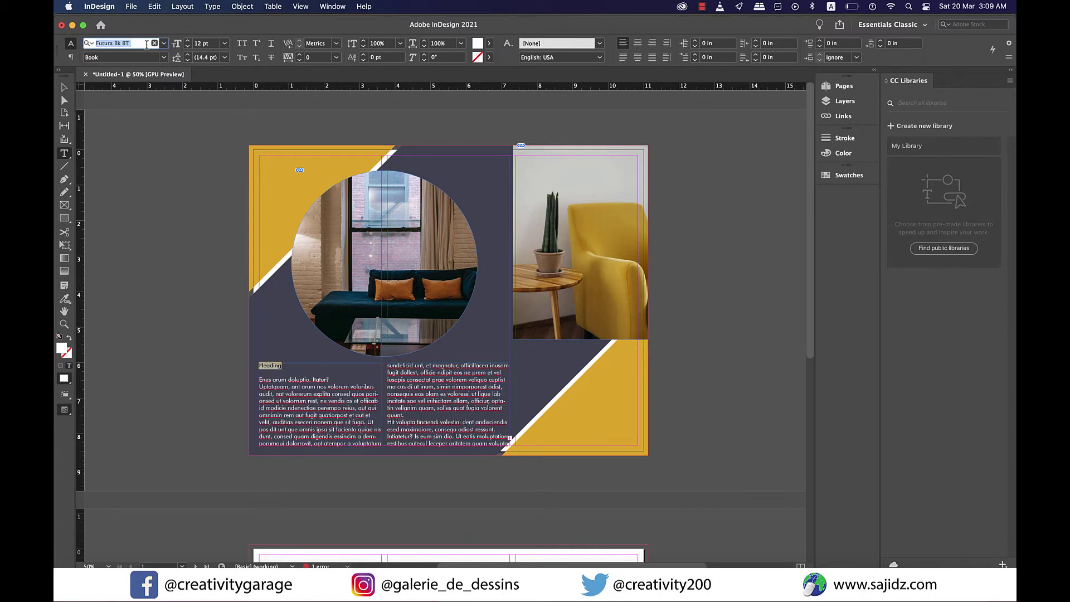
type("roboto")
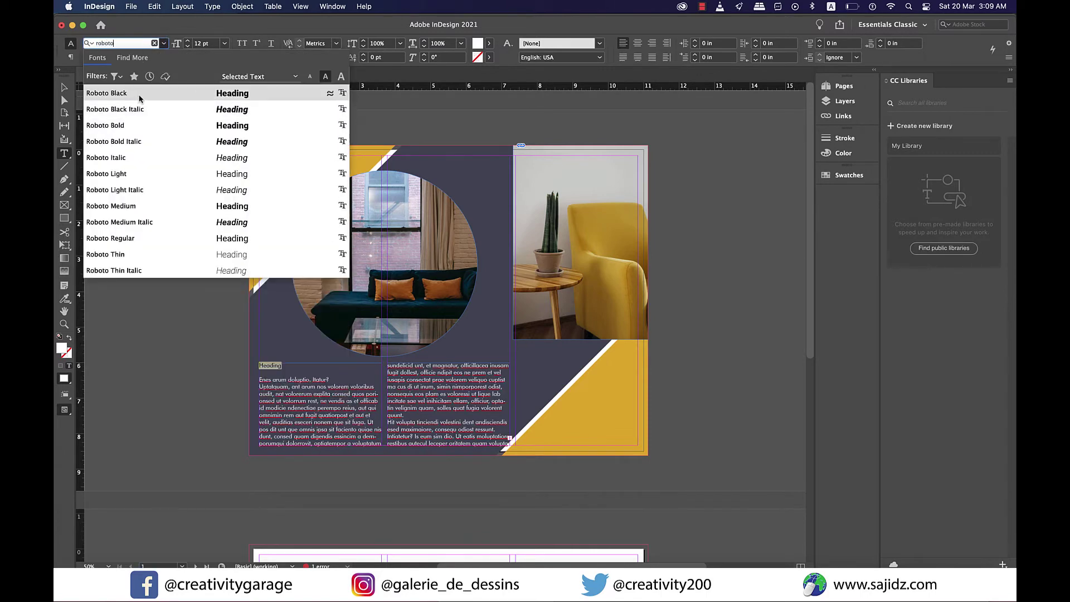
left_click(139, 95)
left_click(224, 43)
left_click(217, 160)
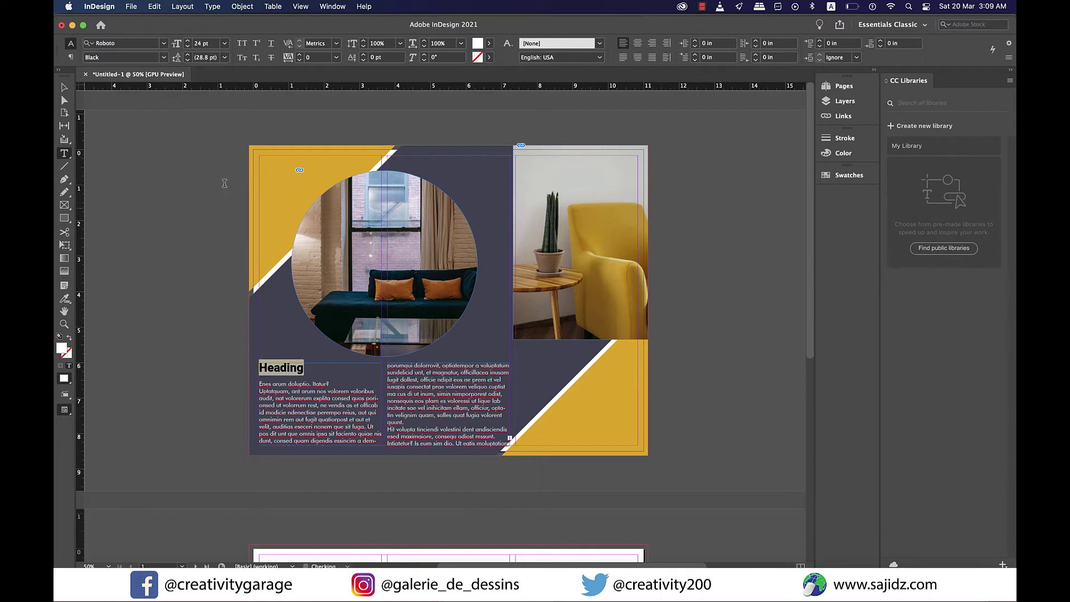
left_click(322, 398)
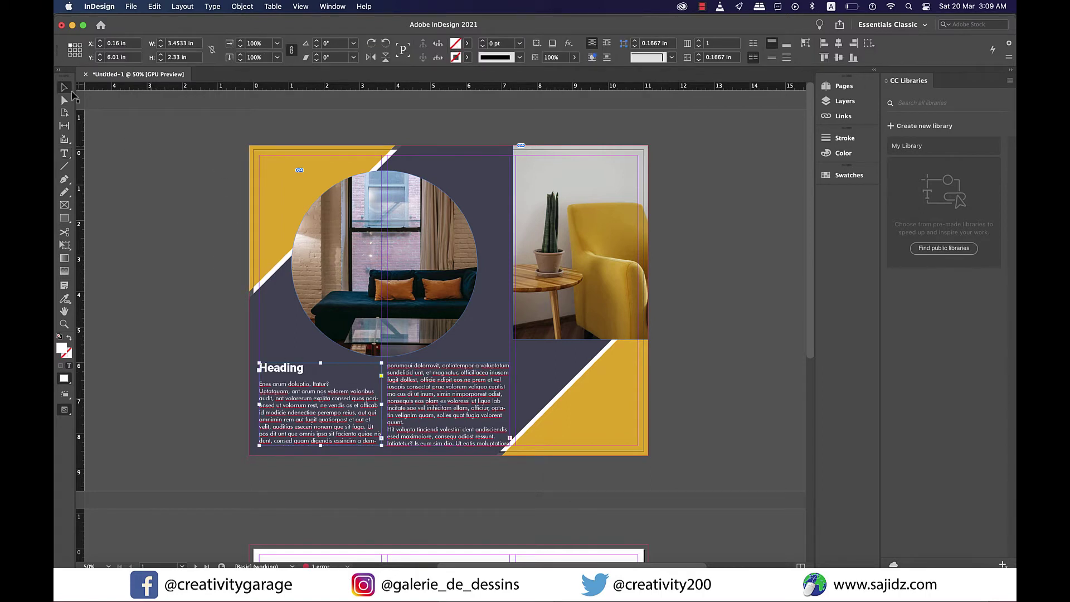
Draw a black box over the lower-right yellow area and set it to 44% opacity.
left_click(64, 87)
left_click(700, 375)
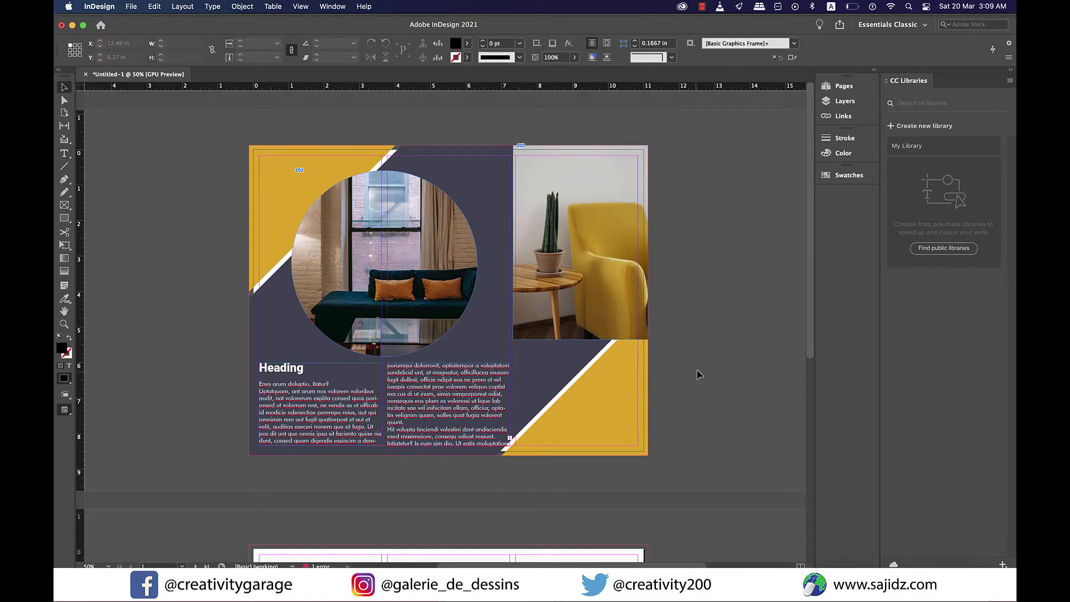
scroll(504, 467, "up", 2)
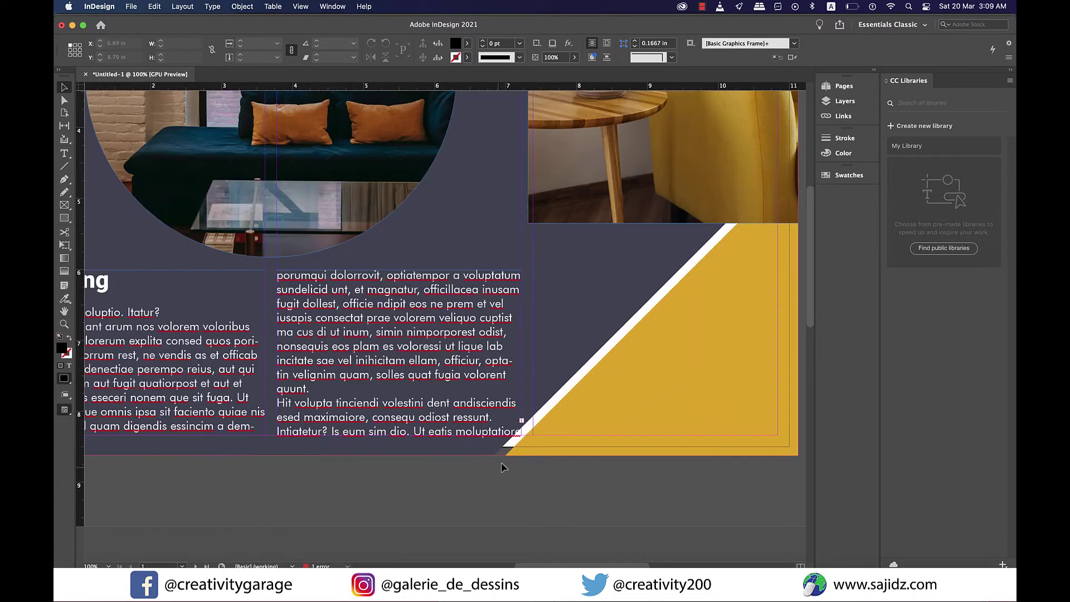
scroll(503, 467, "down", 1)
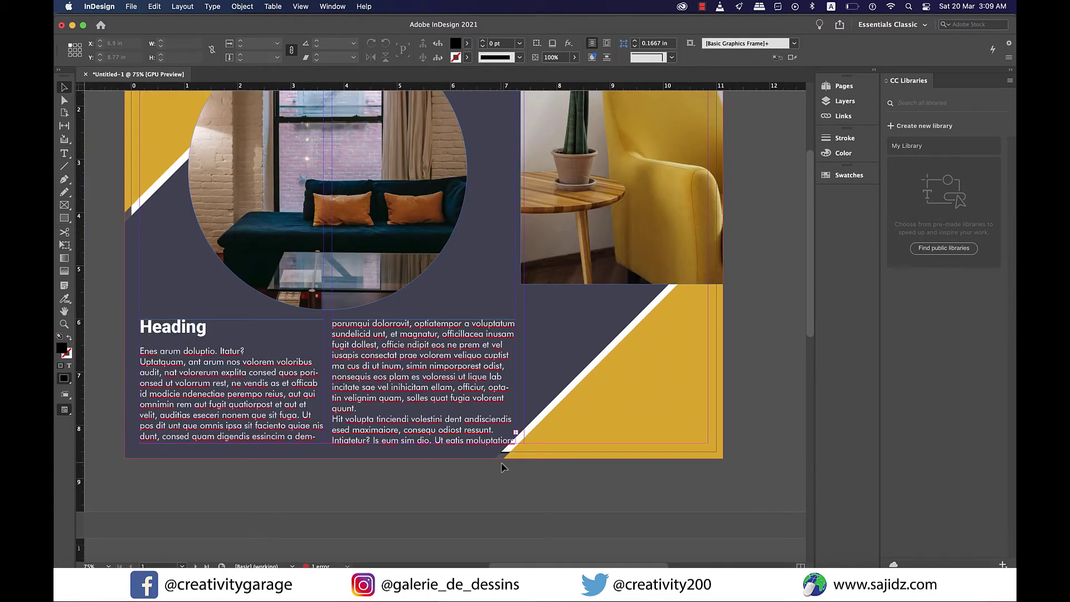
double_click(489, 439)
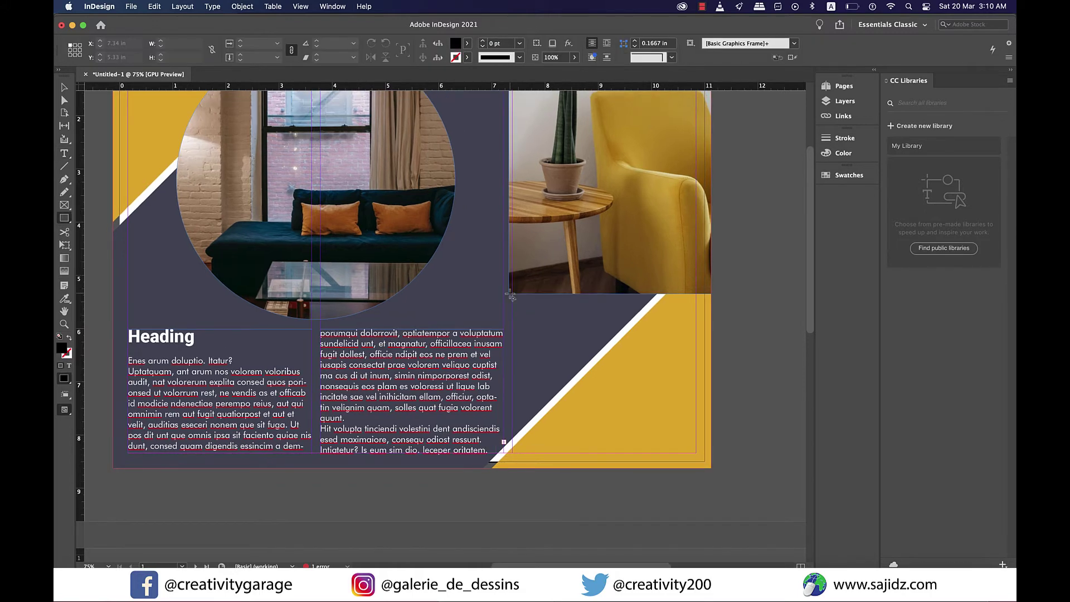
left_click_drag(511, 296, 696, 452)
left_click(575, 57)
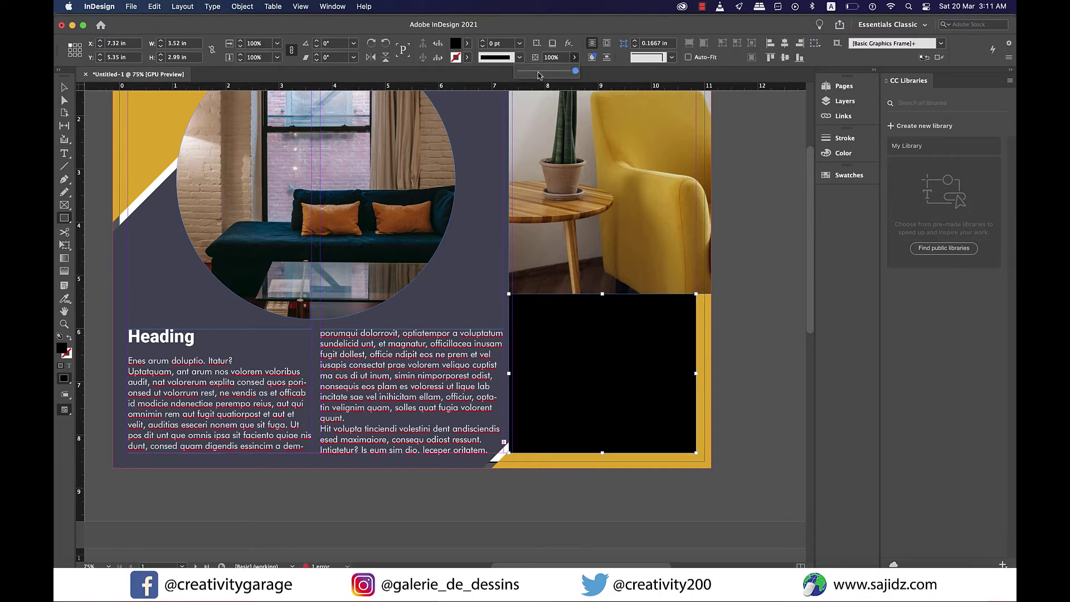
left_click(543, 72)
Add a text frame over the translucent box with white Futura placeholder text.
key("t")
left_click_drag(511, 306, 695, 453)
right_click(528, 311)
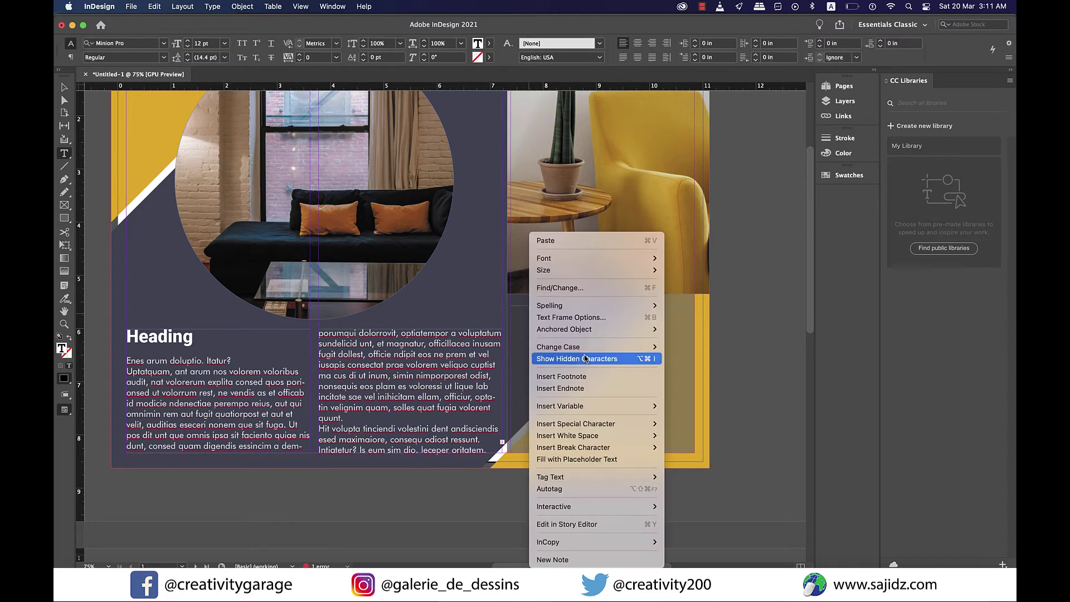
left_click(591, 460)
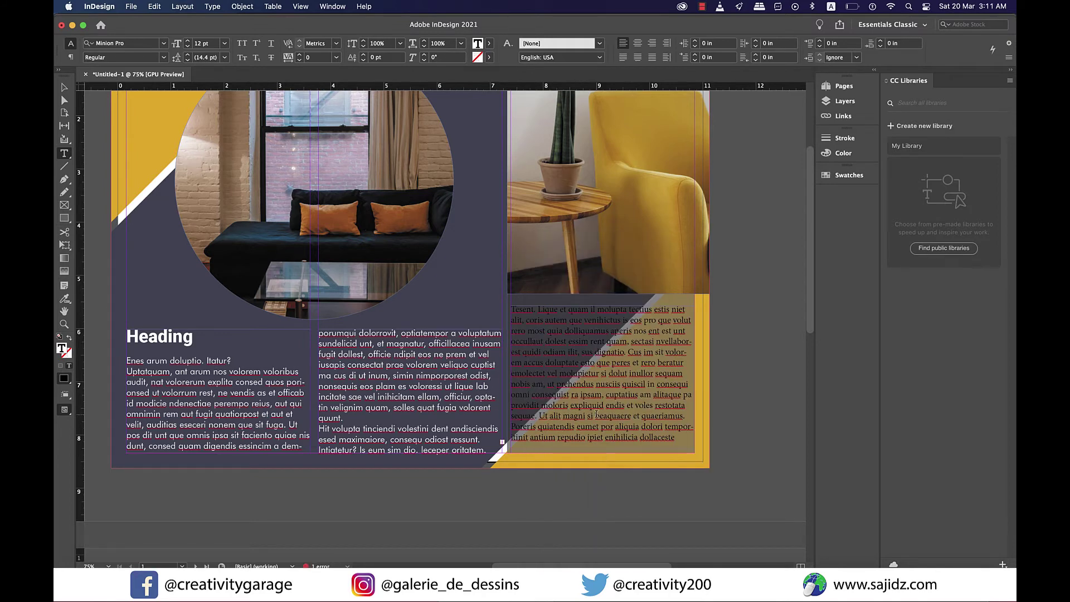
key("super+a")
left_click(488, 44)
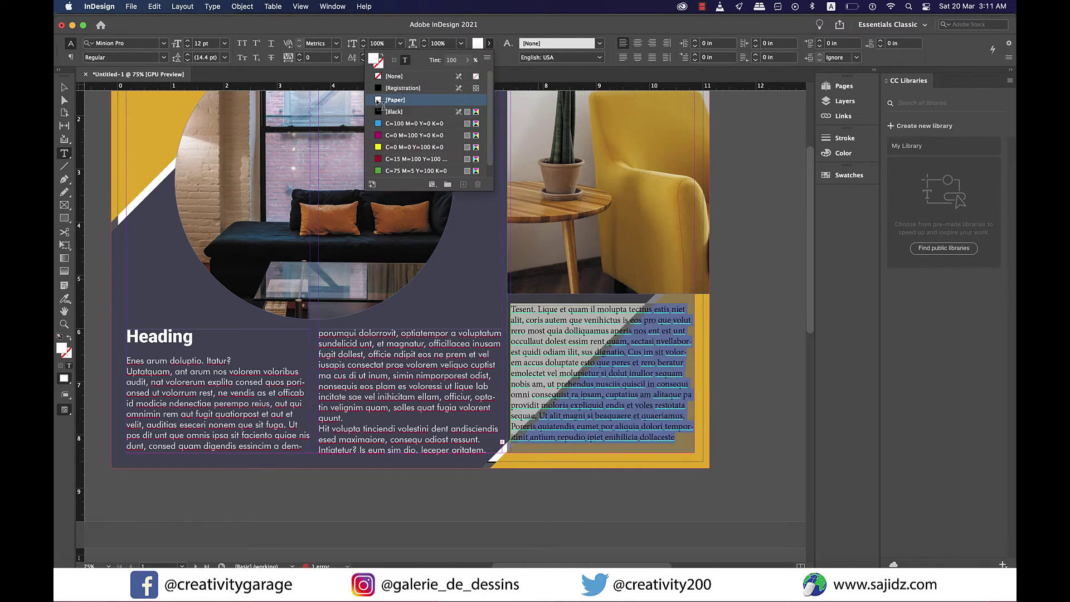
left_click(115, 44)
type("f")
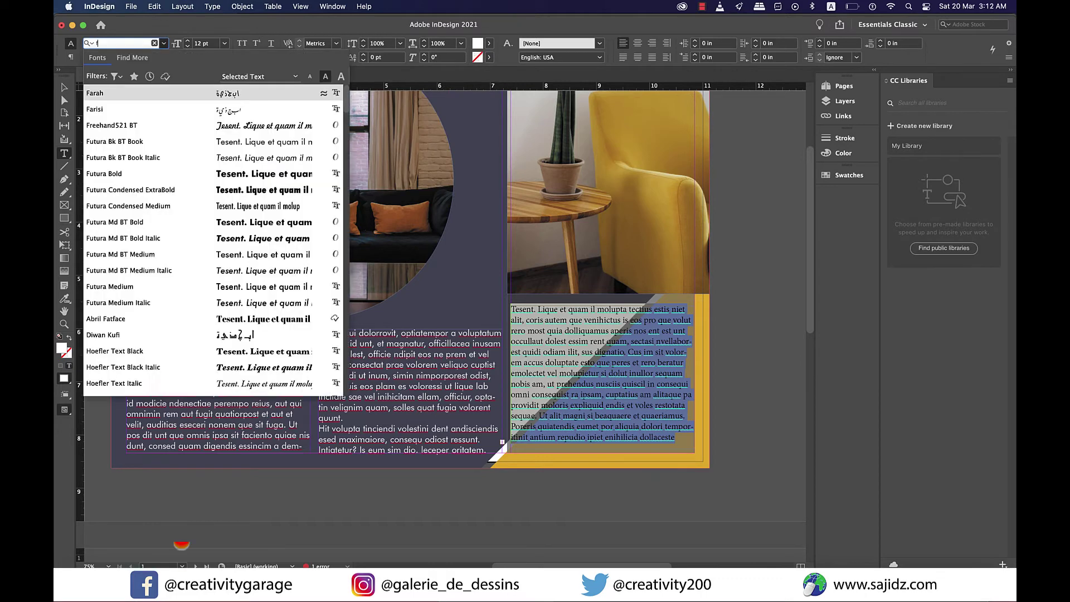
type("ut")
key("Return")
key("Escape")
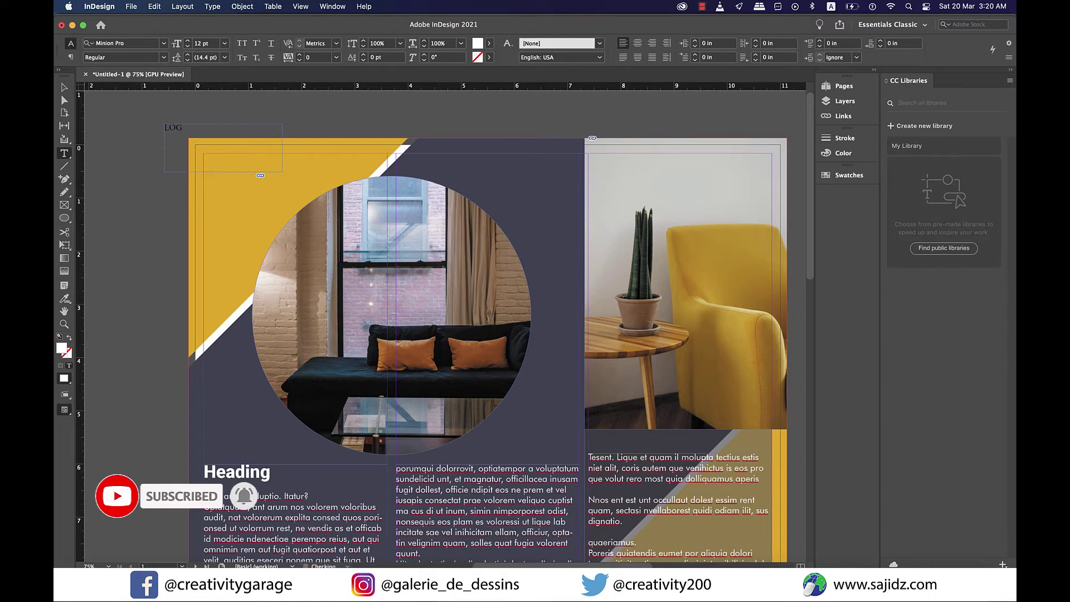
Type LOGO and set it in Roboto Bold at 48 pt.
type("LOGO")
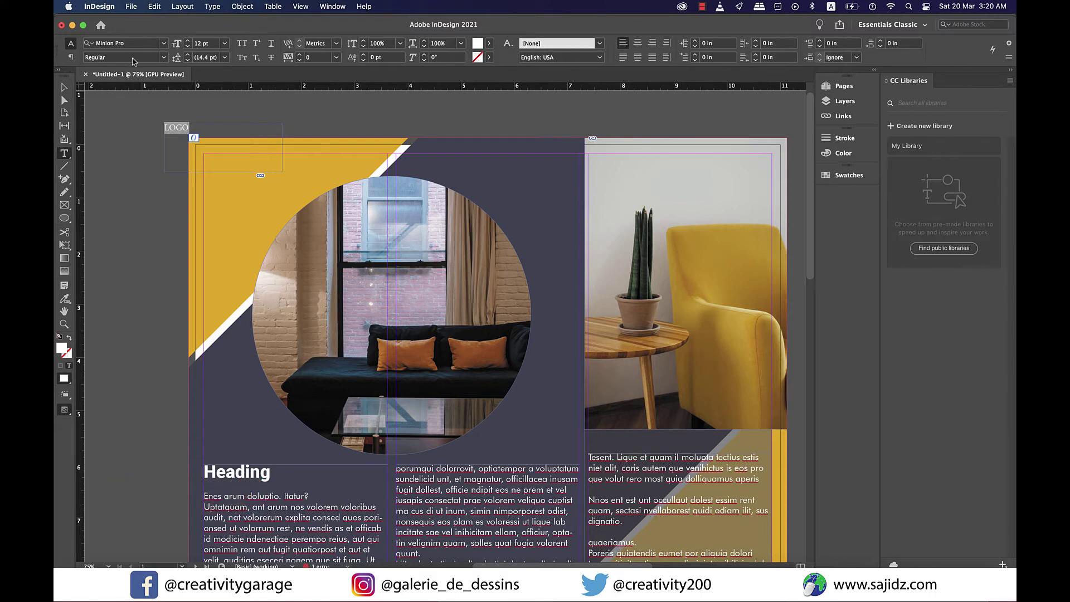
left_click(148, 45)
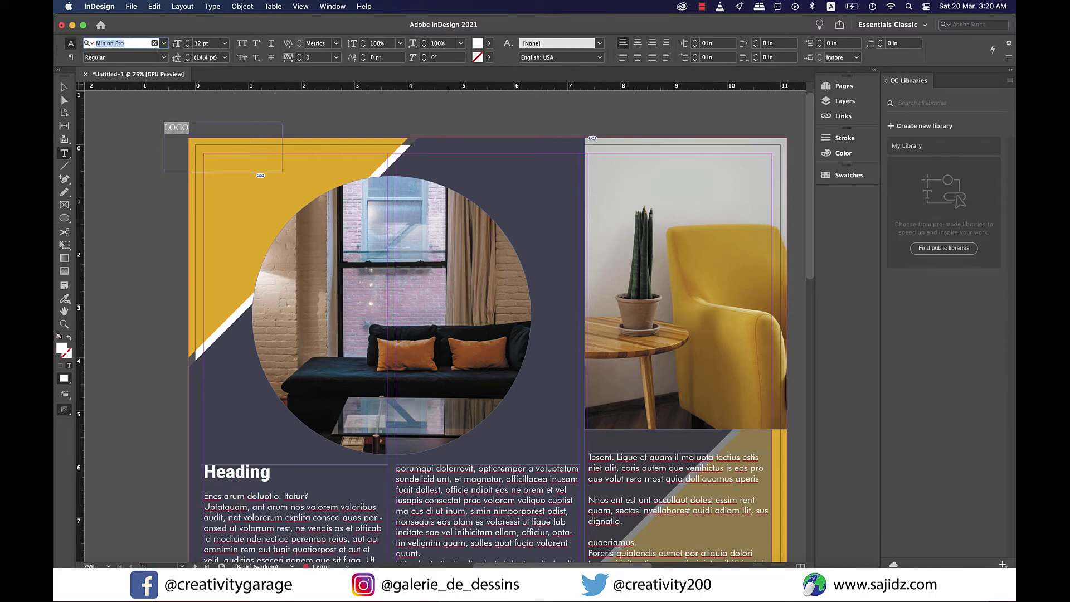
type("OBOTO")
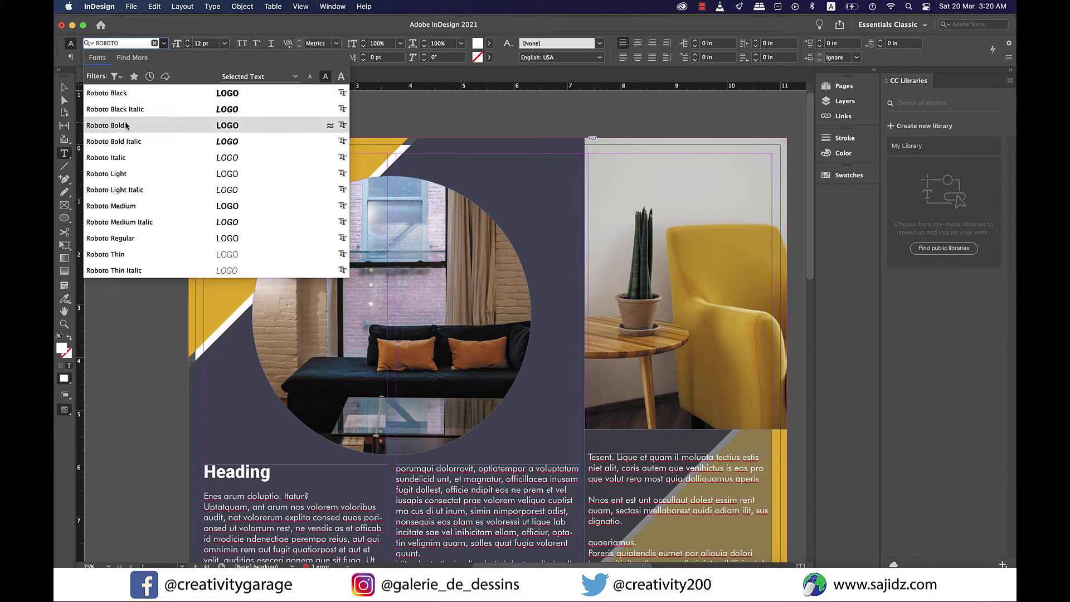
left_click(125, 126)
left_click(64, 87)
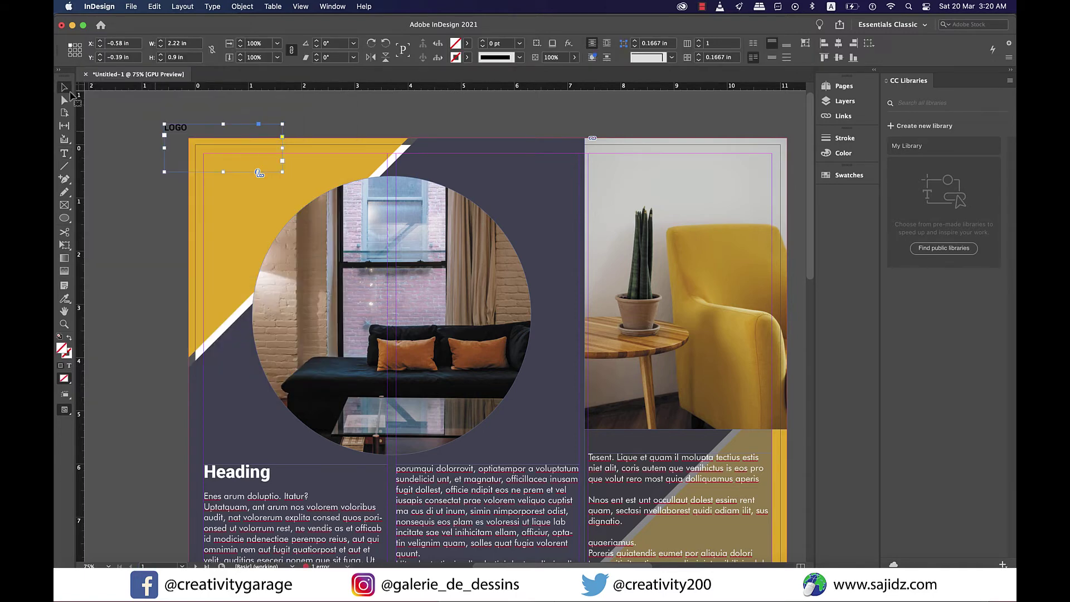
double_click(181, 127)
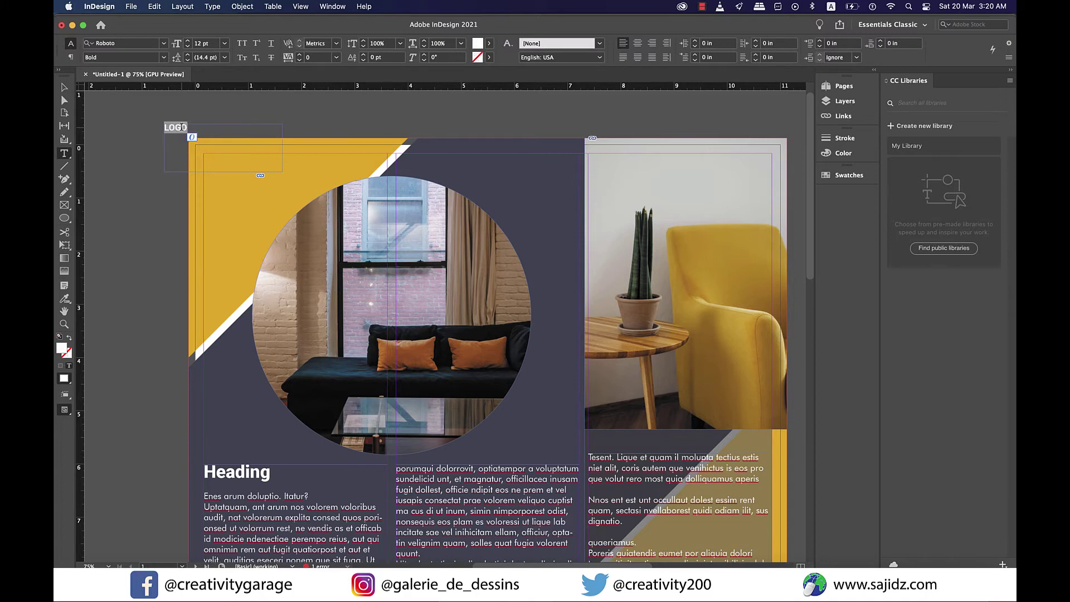
left_click(225, 43)
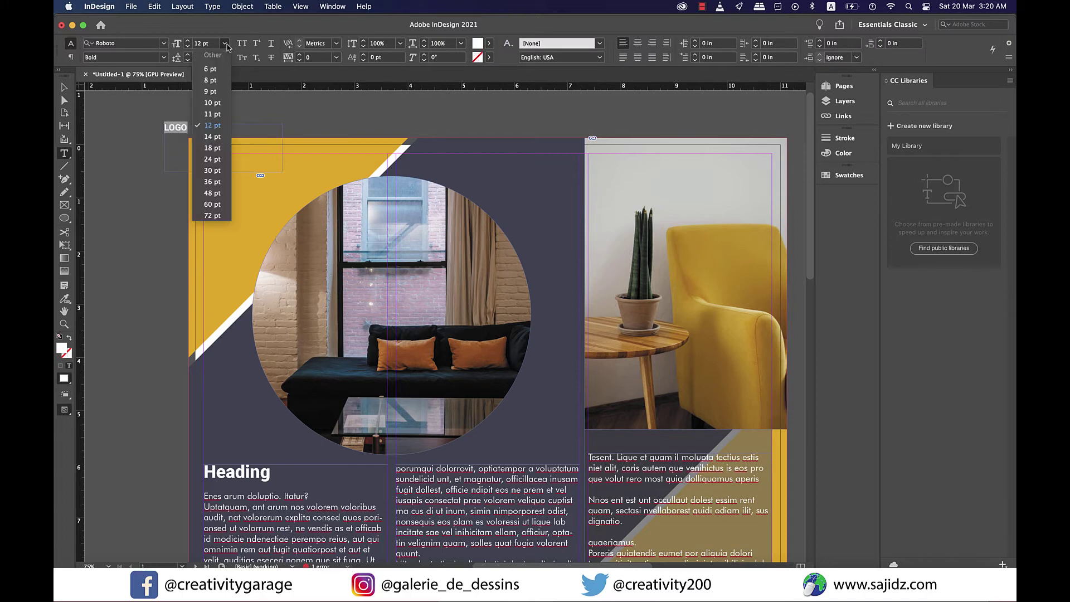
left_click(217, 170)
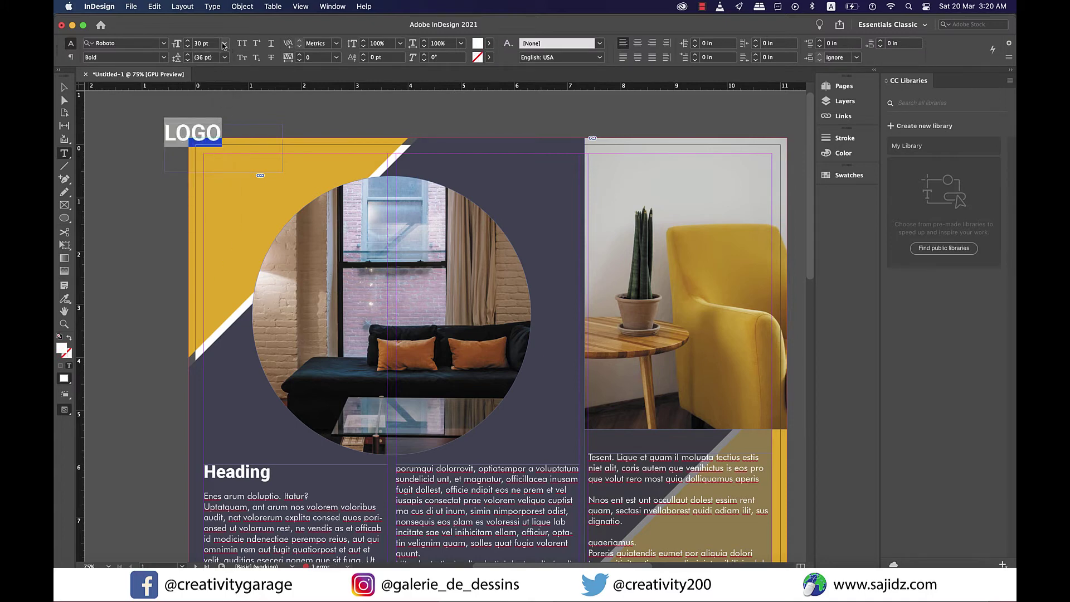
left_click(223, 44)
left_click(219, 192)
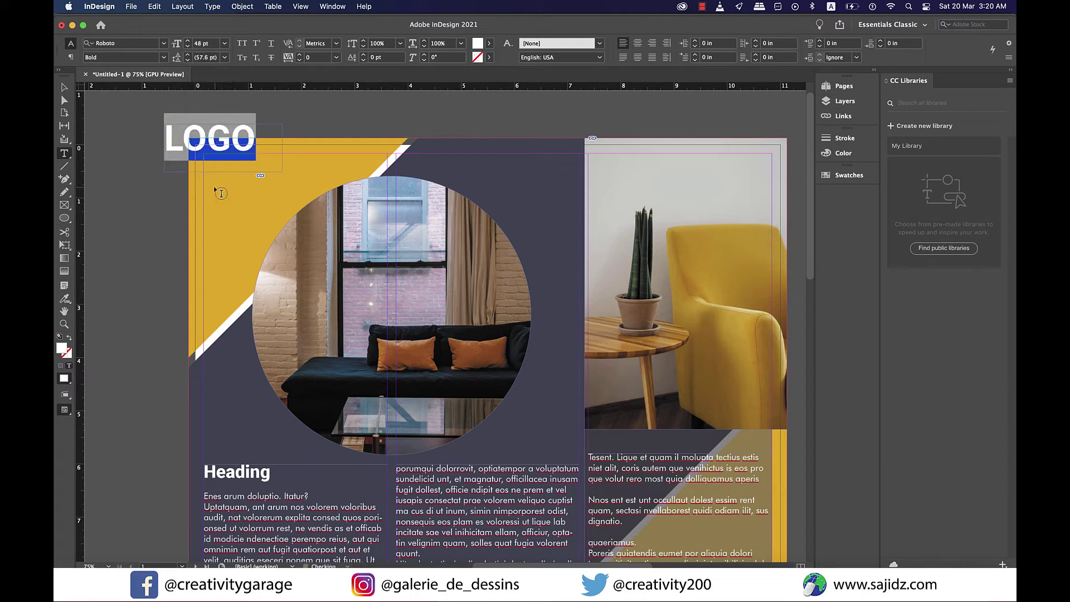
Move the LOGO frame onto the yellow top-left corner triangle.
left_click(65, 88)
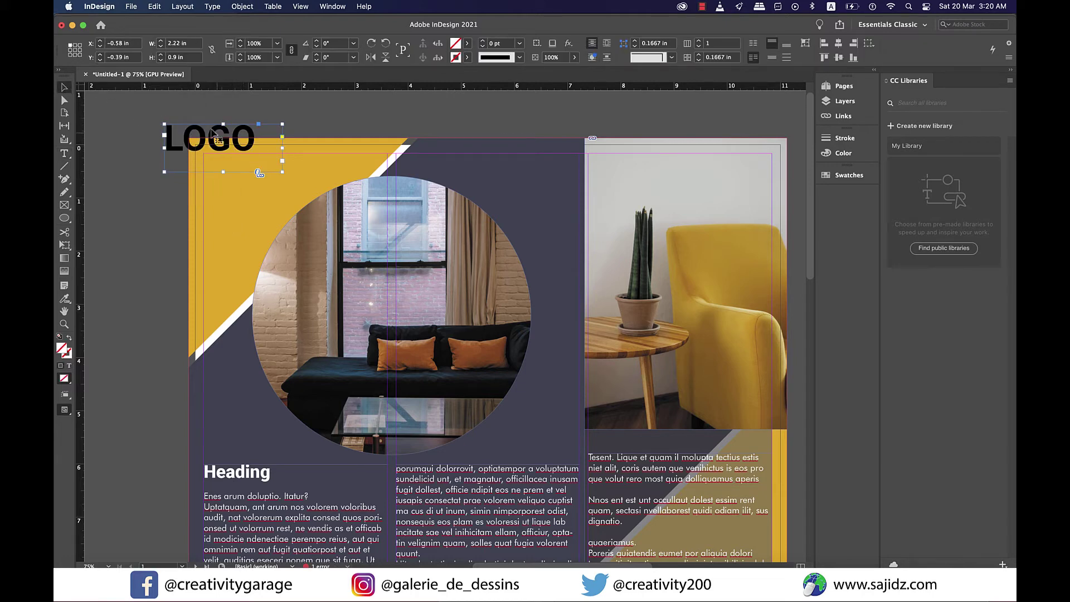
left_click_drag(216, 133, 274, 179)
left_click(268, 121)
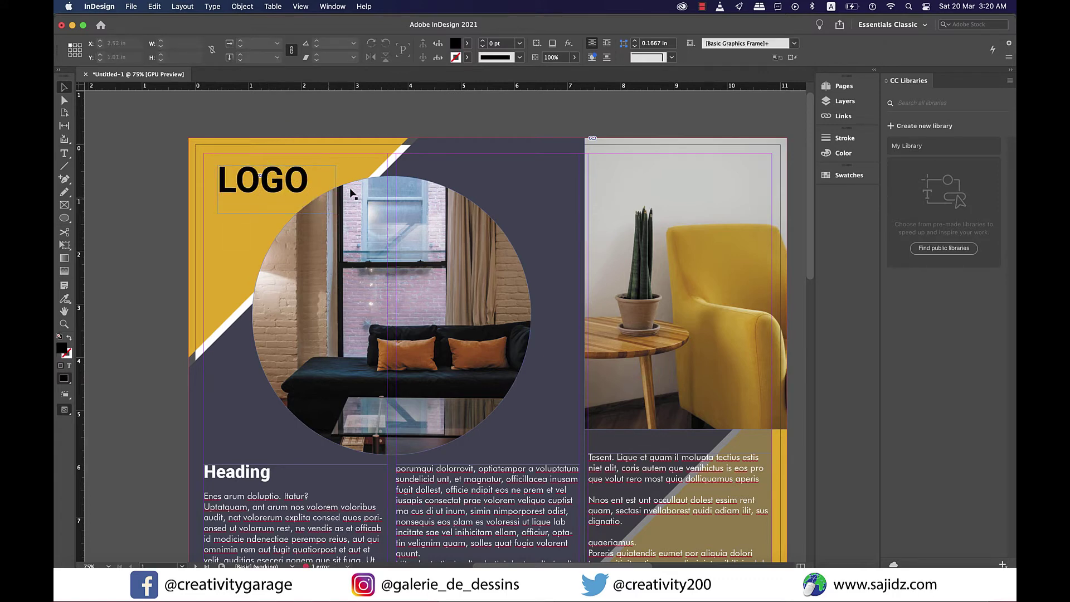
Copy all of page 1's background objects and paste them onto the blank page 2.
scroll(350, 192, "down", 1)
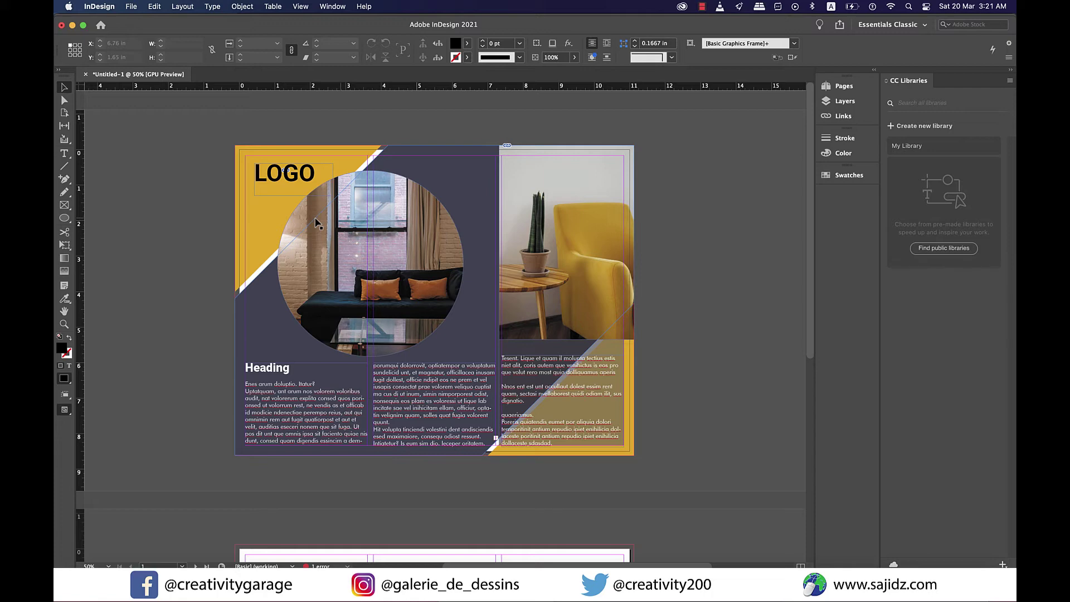
key("super+a")
scroll(571, 425, "down", 2)
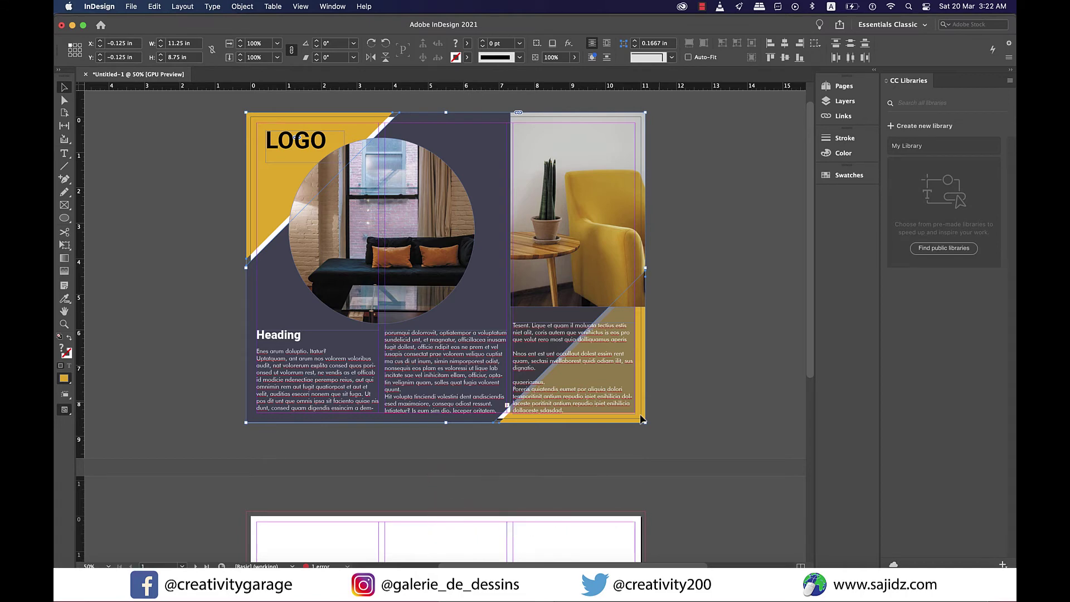
scroll(659, 406, "down", 5)
left_click(580, 398)
key("super+v")
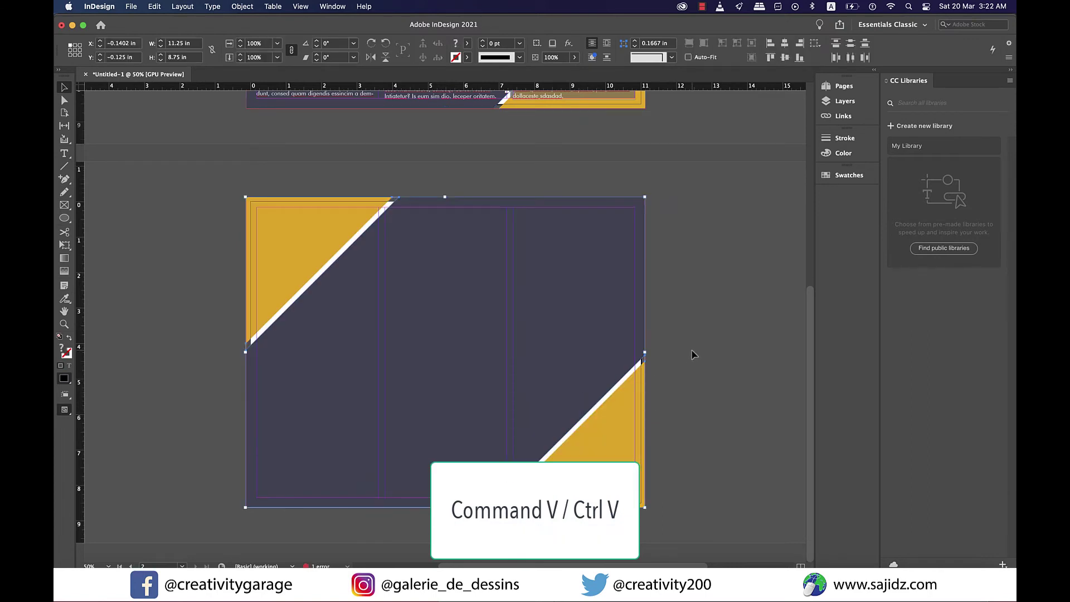
scroll(693, 354, "up", 5)
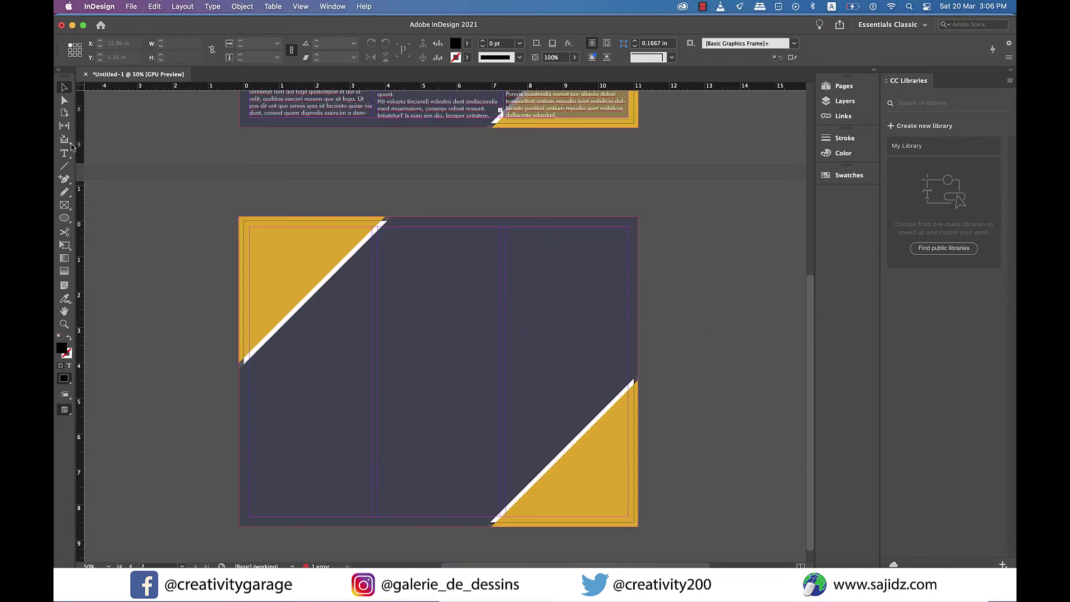
Draw an image frame at page 2's top right and place the café interior photo in it.
key("f")
left_click_drag(502, 217, 640, 398)
key("v")
left_click(131, 6)
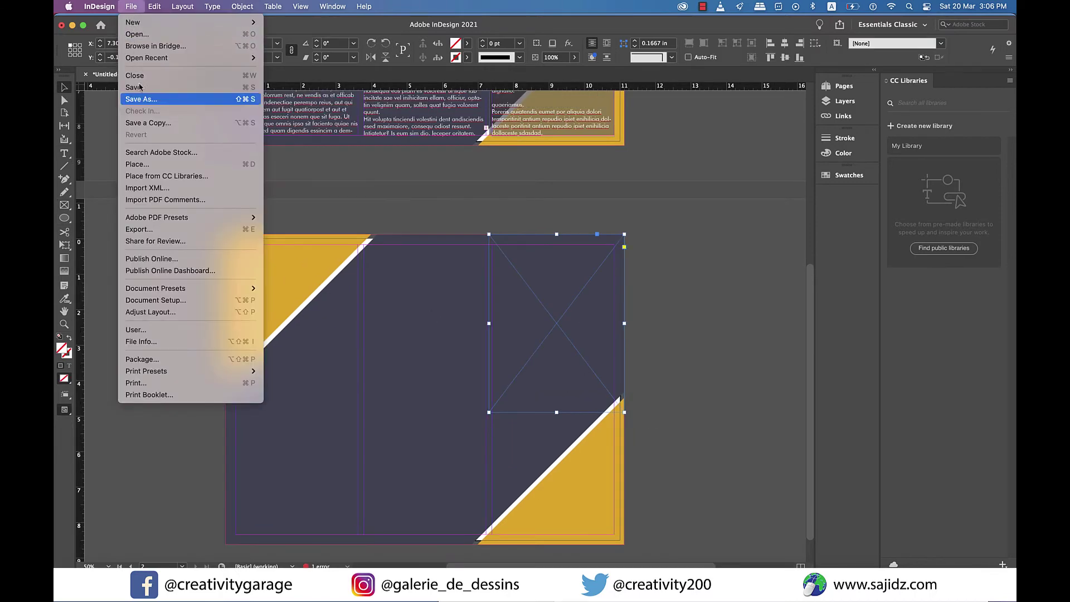
left_click(146, 164)
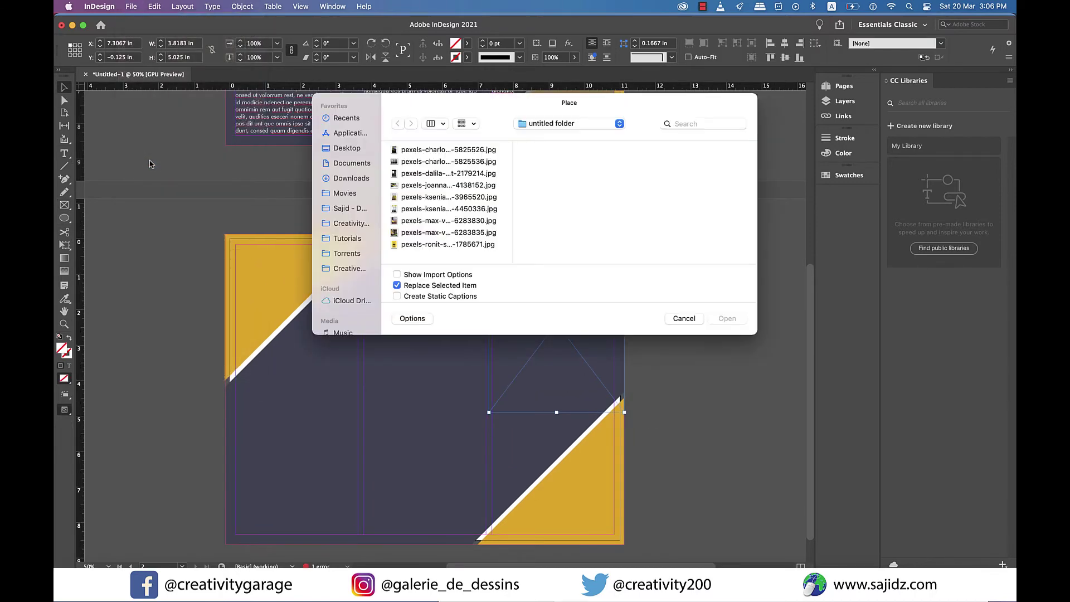
left_click(428, 197)
left_click(727, 318)
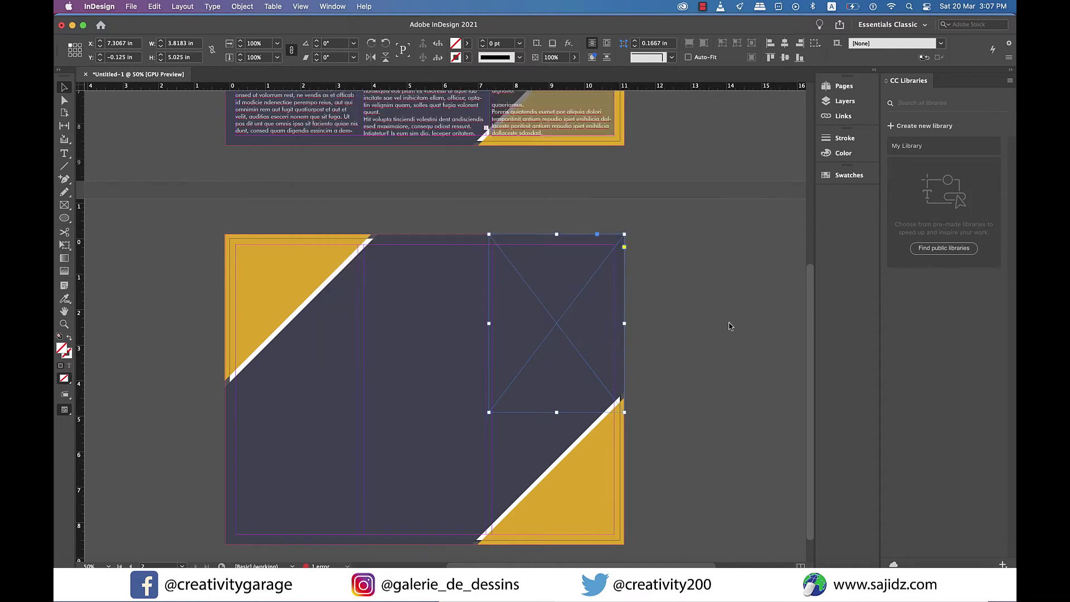
left_click(670, 371)
key("m")
scroll(490, 399, "down", 1)
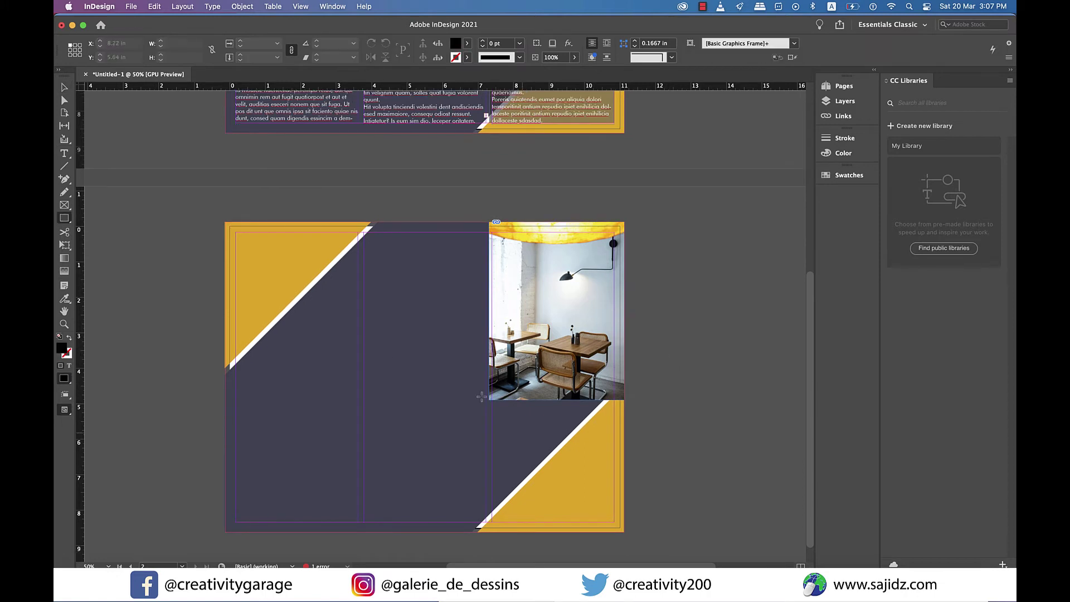
Draw a black rectangle from the café photo down to the page corner at 58% opacity.
left_click_drag(490, 401, 616, 520)
scroll(573, 504, "up", 2)
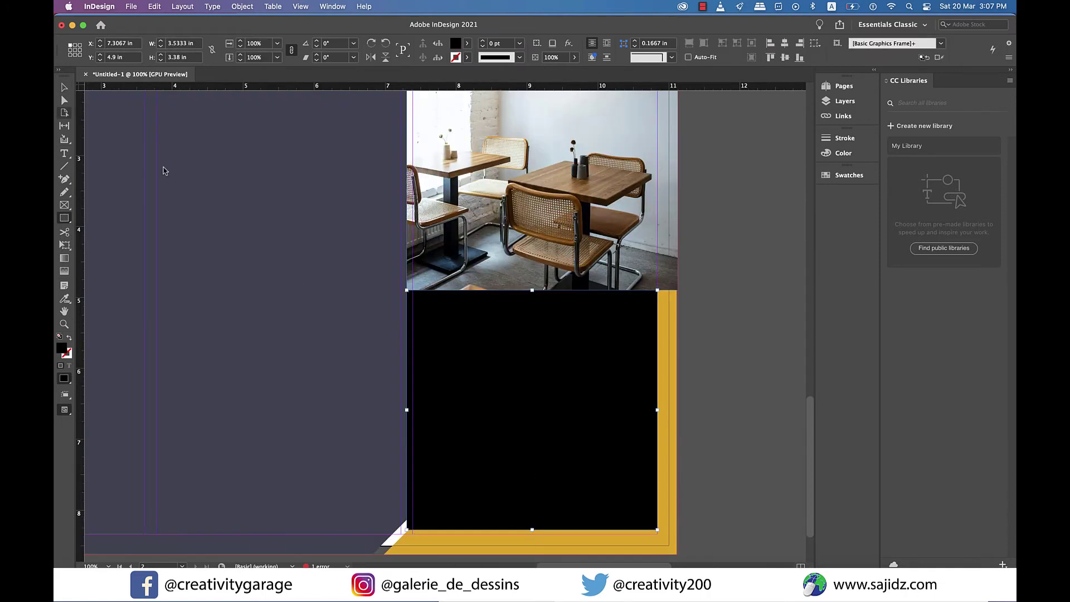
key("v")
left_click_drag(533, 530, 533, 534)
left_click(574, 57)
left_click(552, 70)
left_click(715, 406)
Stretch the translucent rectangle to page 2's right edge and down over the yellow strip.
scroll(715, 407, "down", 2)
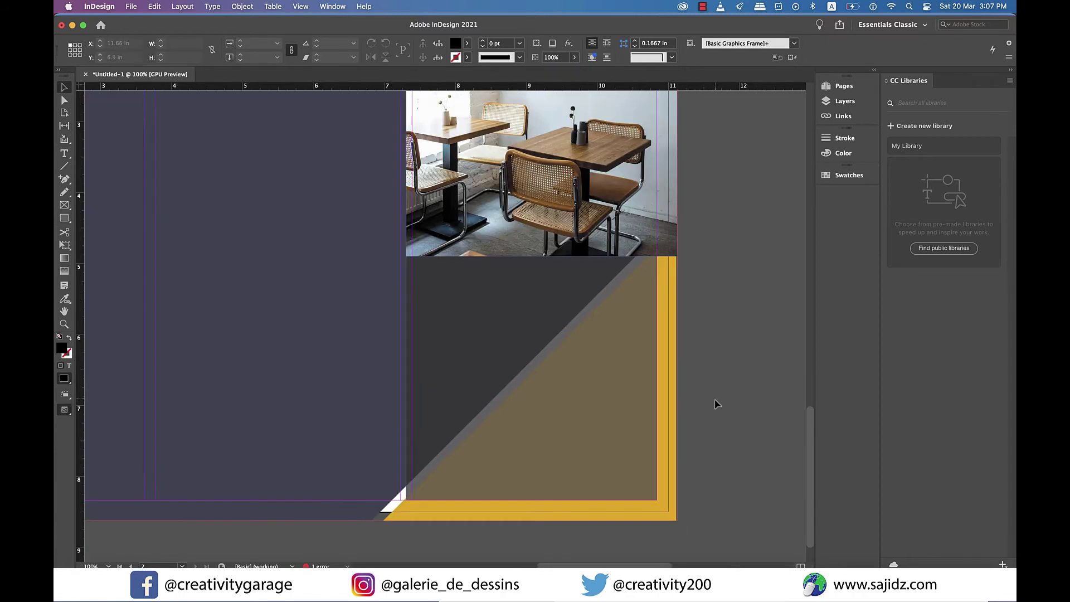
scroll(715, 403, "down", 2)
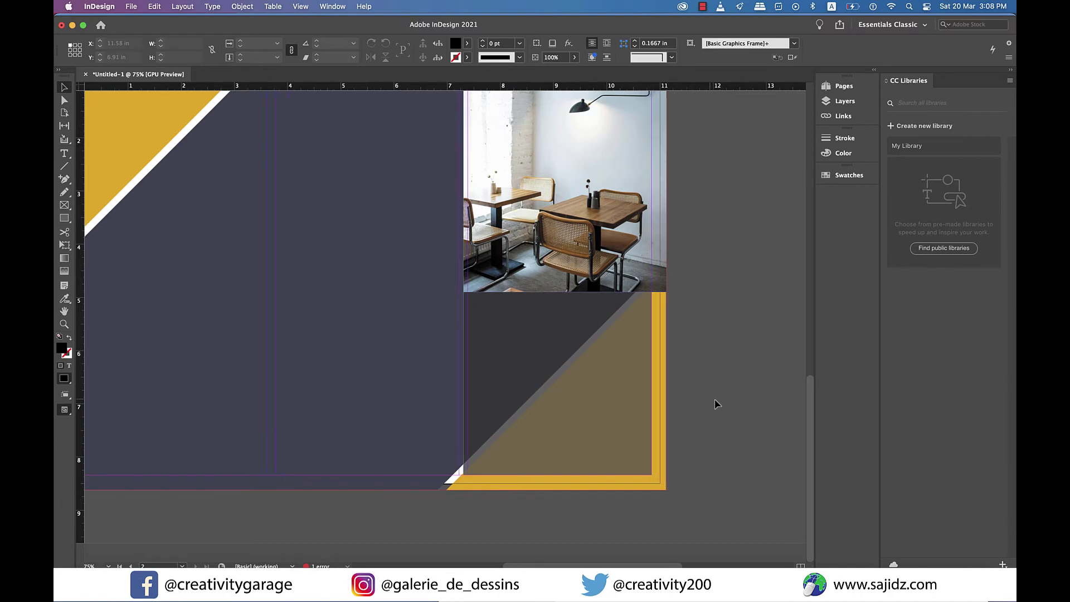
left_click(652, 386)
mouse_move(652, 385)
left_mouse_down()
mouse_move(681, 387)
mouse_move(667, 386)
left_mouse_up()
left_click_drag(666, 477, 667, 492)
left_click(690, 432)
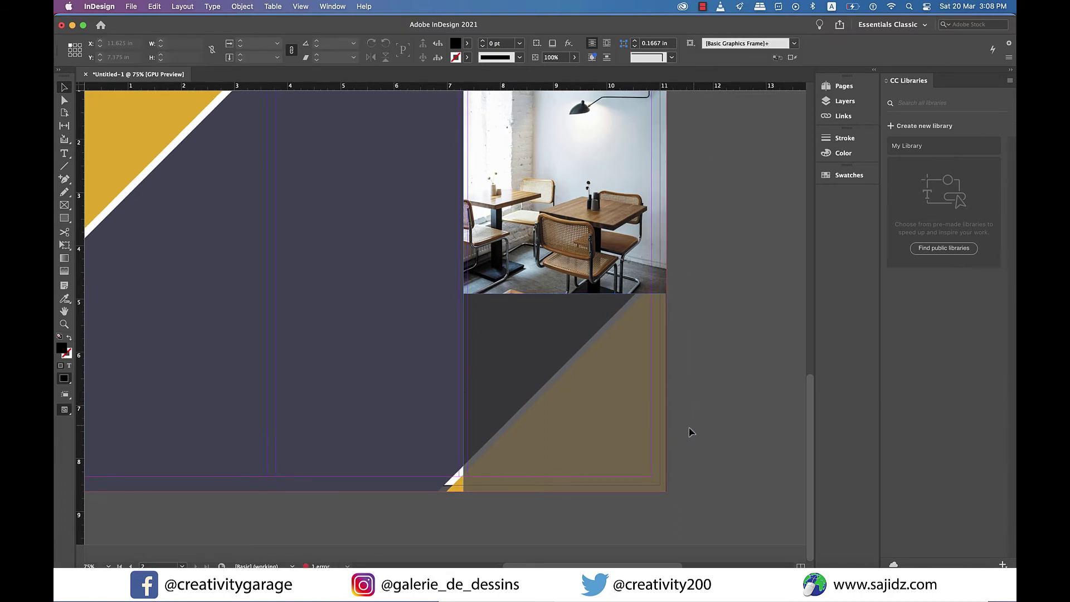
On page 1, extend the graphic frame behind the right text column to the right and bottom page edges.
scroll(690, 432, "down", 3)
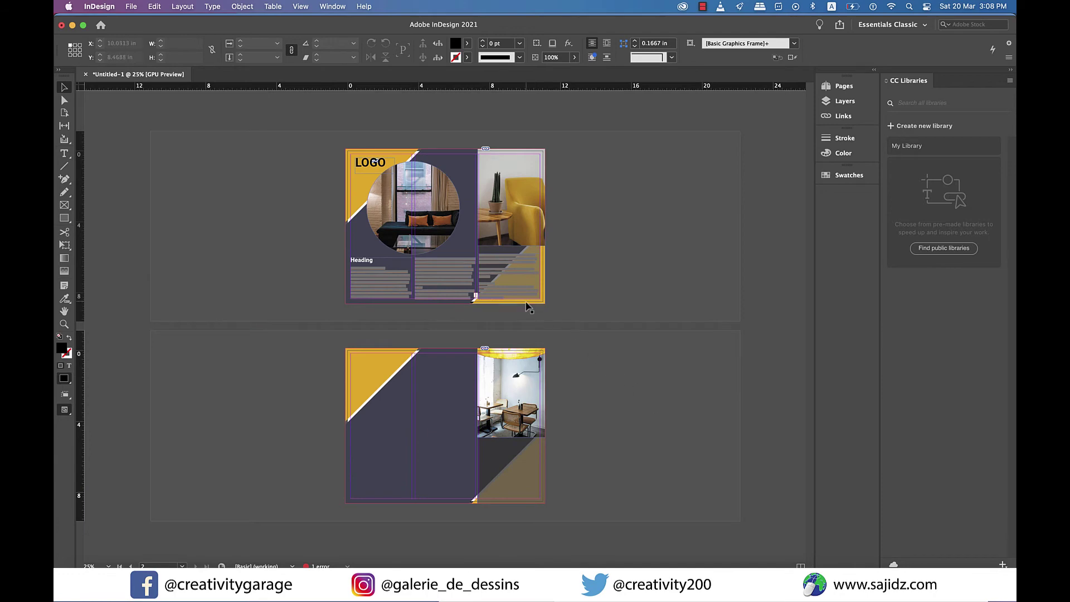
scroll(538, 314, "up", 3)
scroll(600, 326, "right", 4)
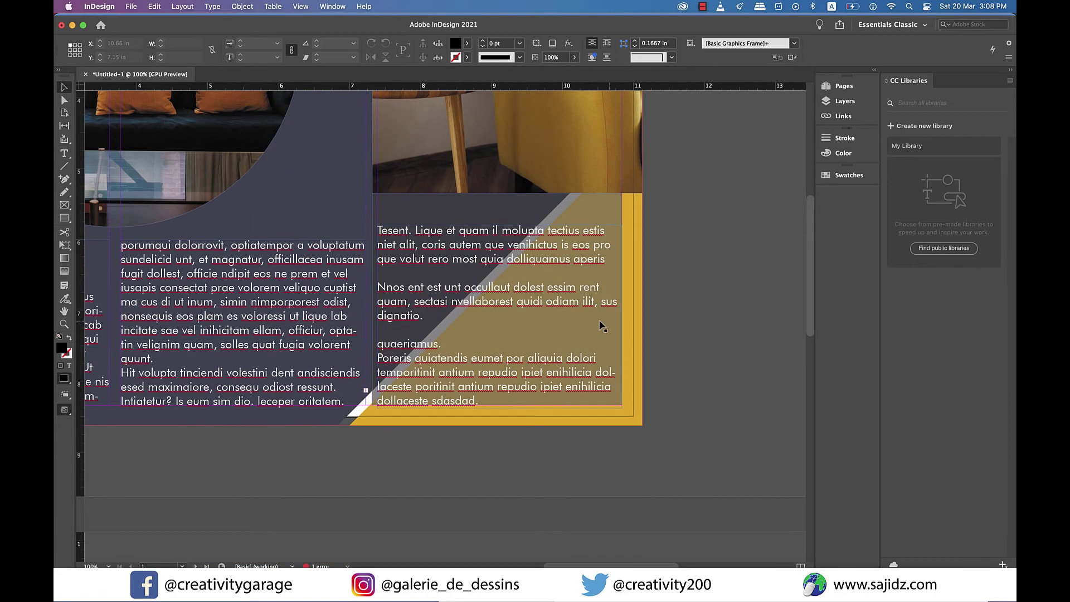
left_click(601, 320)
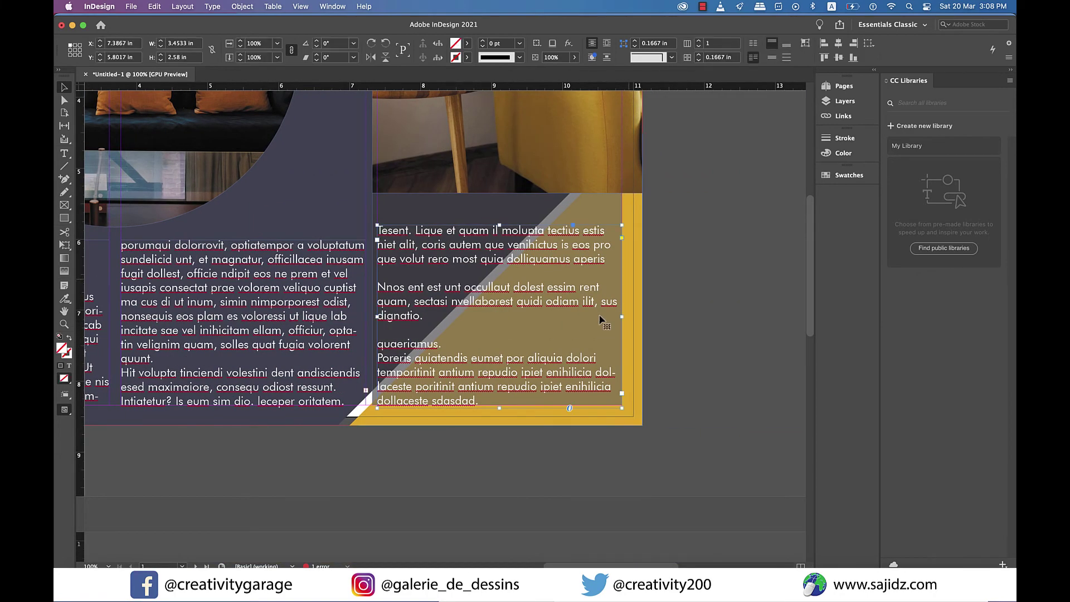
left_click(605, 218)
left_click_drag(623, 301, 642, 300)
left_click_drag(507, 406, 508, 425)
left_click(690, 382)
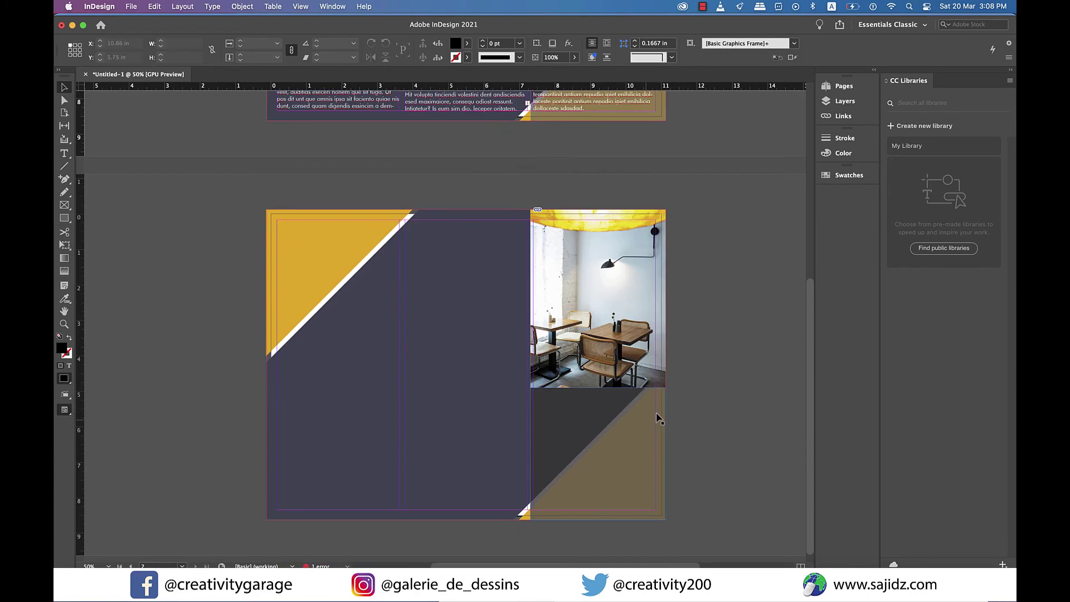
Draw a text frame in page 2's lower-right panel with lines Company's Name, Address and Contact Details.
key("super+equal")
key("super+equal")
key("super+equal")
key("super+equal")
key("t")
left_click_drag(371, 137, 664, 423)
type("Company's Name")
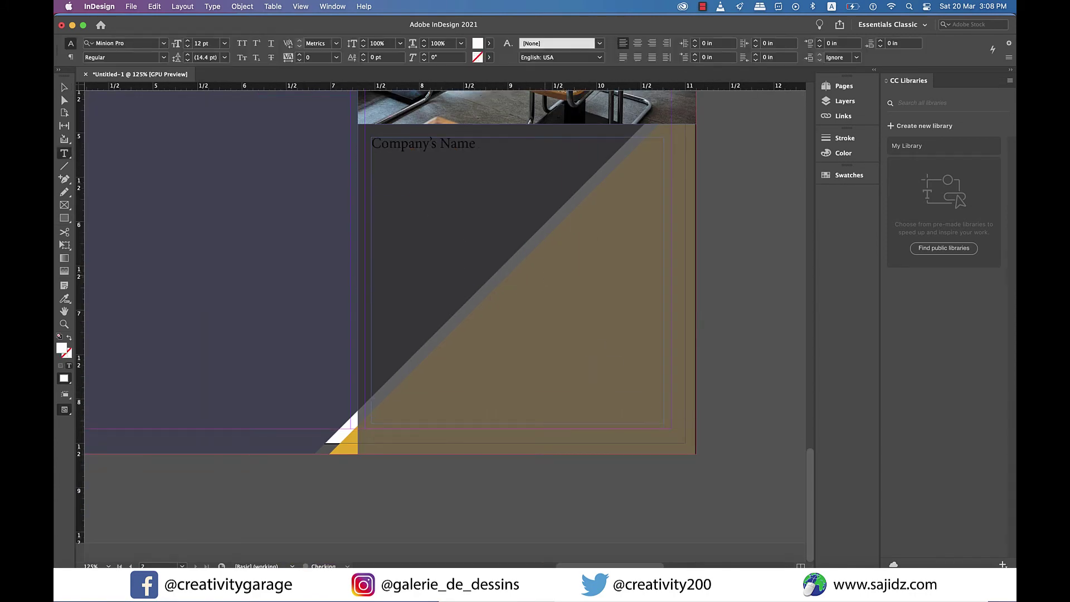
key("Return")
type("Address")
key("Return")
type("Contact Deta")
type("ils")
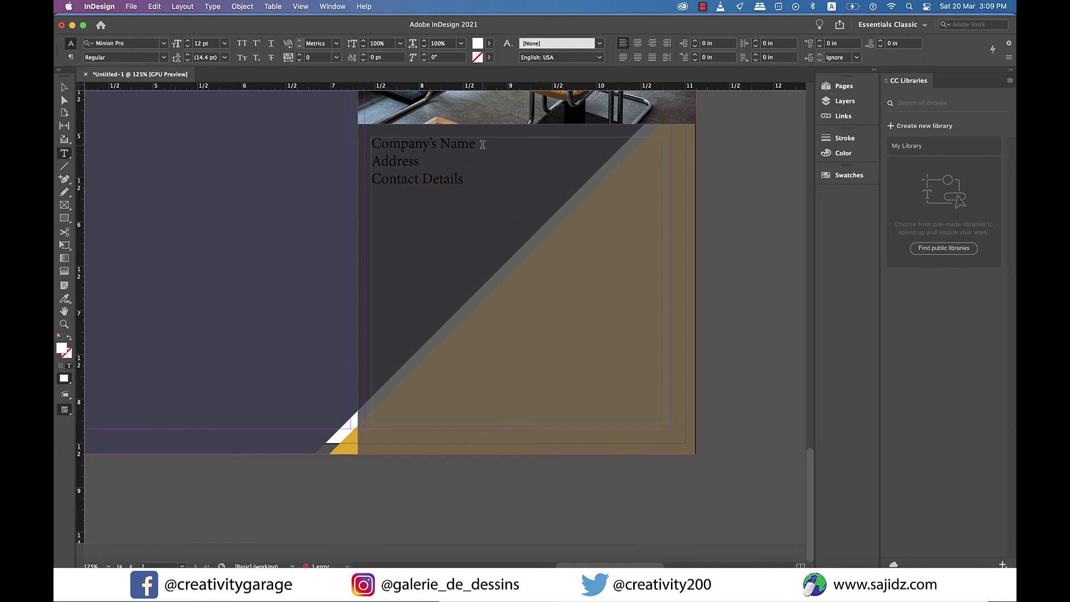
Set all the text in Roboto Black and make Company's Name 24 pt.
key("super+a")
left_click(122, 43)
type("Roboto")
left_click(162, 92)
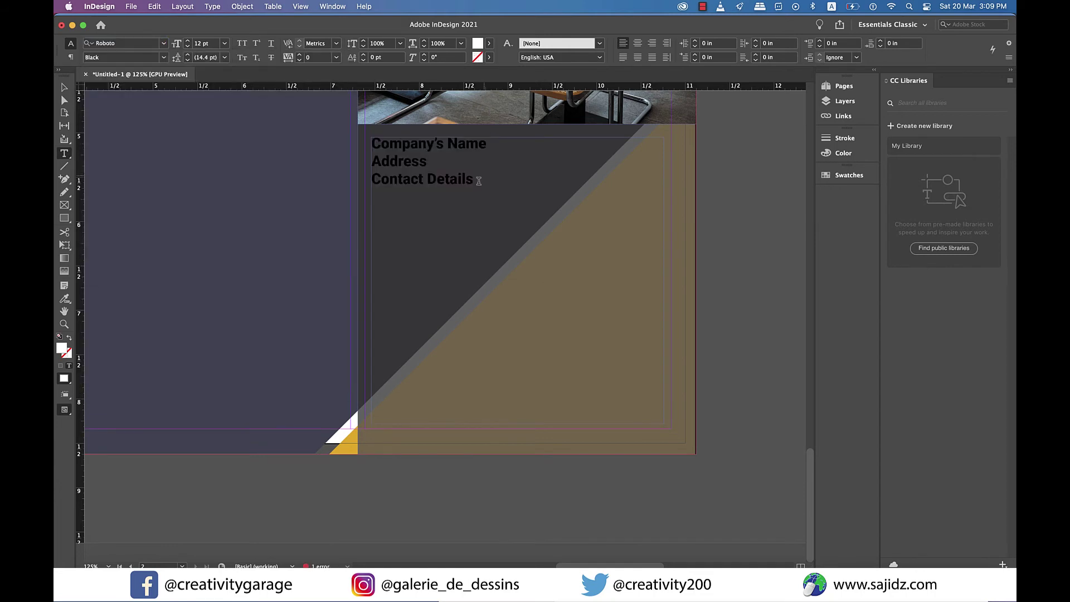
key("super+a")
triple_click(485, 146)
left_click(224, 43)
left_click(211, 159)
Add a blank line before Address and colour all the frame text white.
left_click(372, 172)
key("Return")
key("super+a")
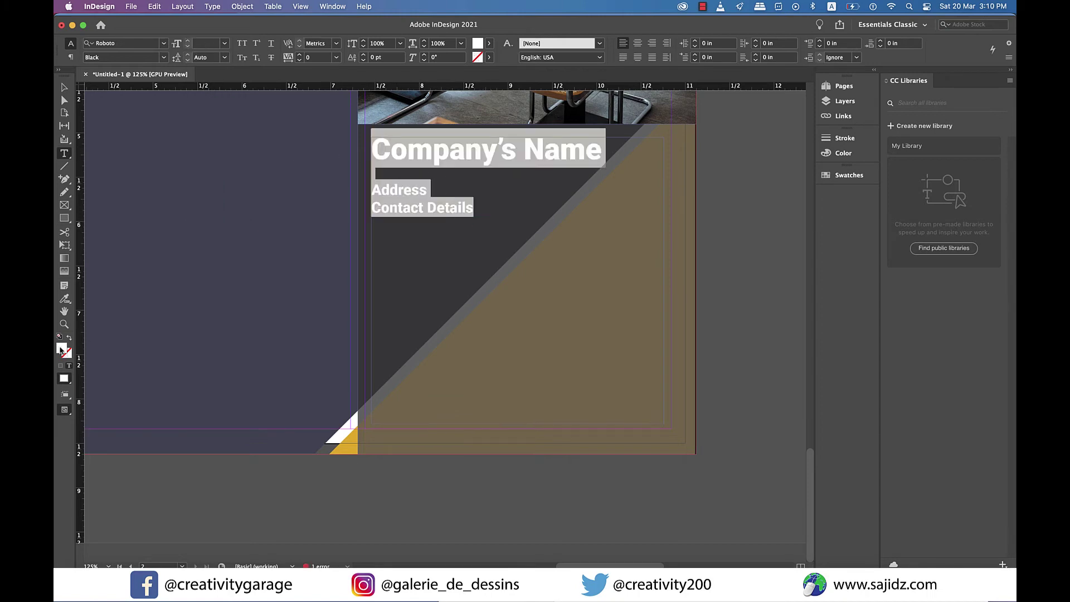
double_click(62, 350)
left_click(529, 246)
left_click(625, 234)
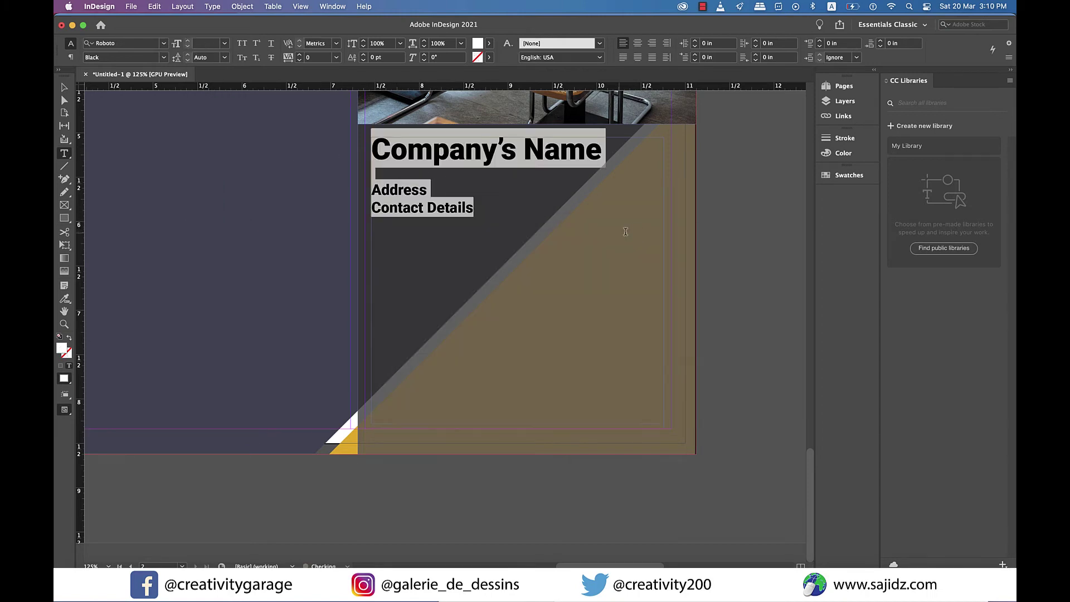
key("Escape")
Replace the Address line with placeholder text and add a Logo line at the top.
left_click(430, 189)
type(":")
key("BackSpace")
key("BackSpace")
key("BackSpace")
key("BackSpace")
key("BackSpace")
key("BackSpace")
key("BackSpace")
key("BackSpace")
right_click(404, 195)
left_click(454, 418)
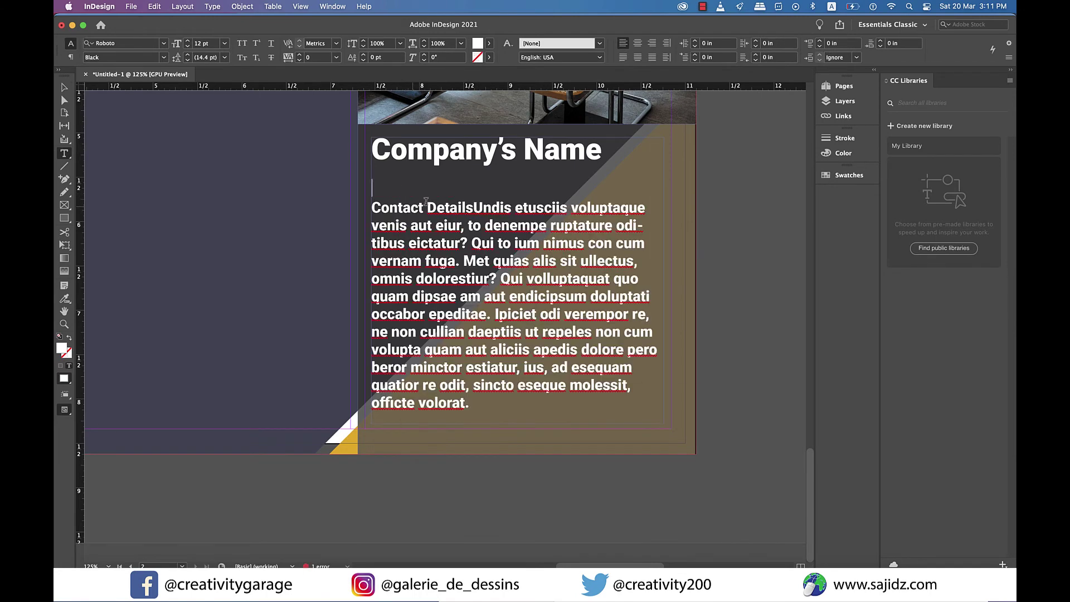
key("Delete")
key("Up")
key("Return")
key("Up")
type("L")
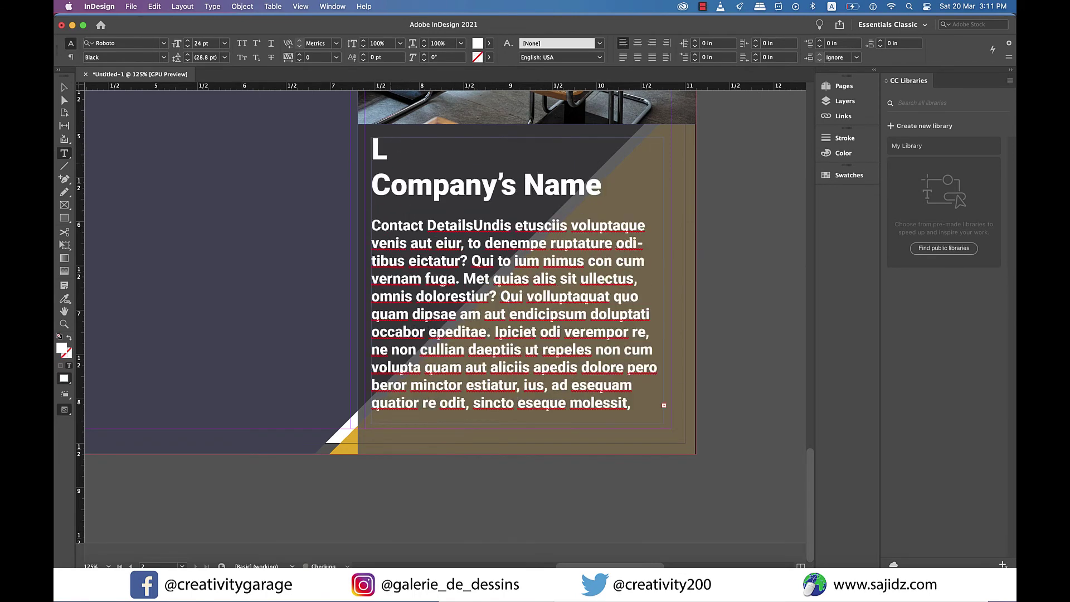
type("ogo")
Centre-align the Logo and Company's Name lines.
key("super+minus")
key("super+minus")
key("Escape")
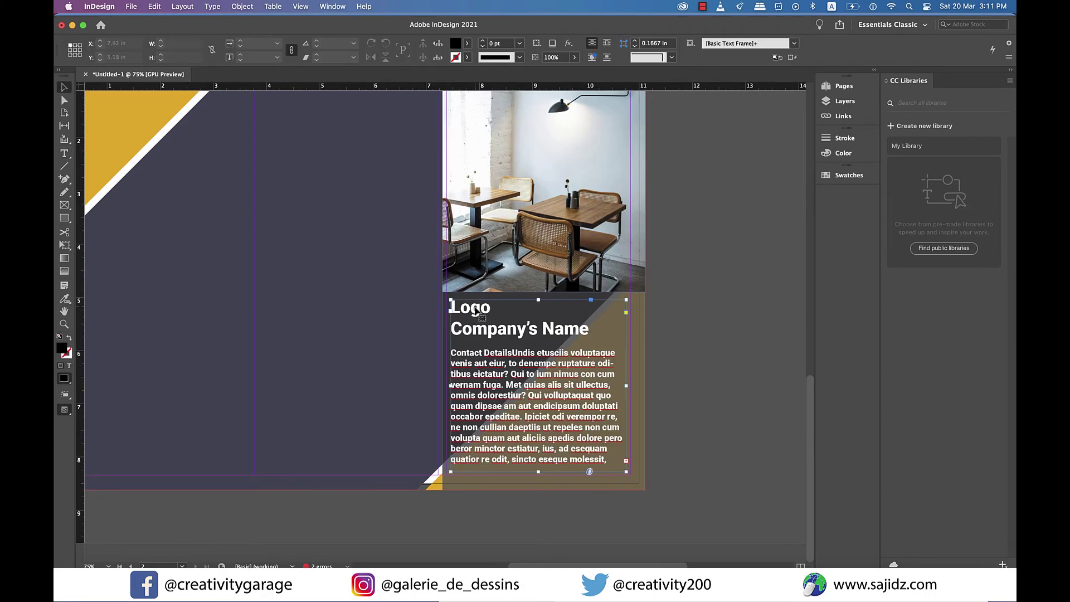
double_click(477, 310)
double_click(474, 308)
left_click(637, 43)
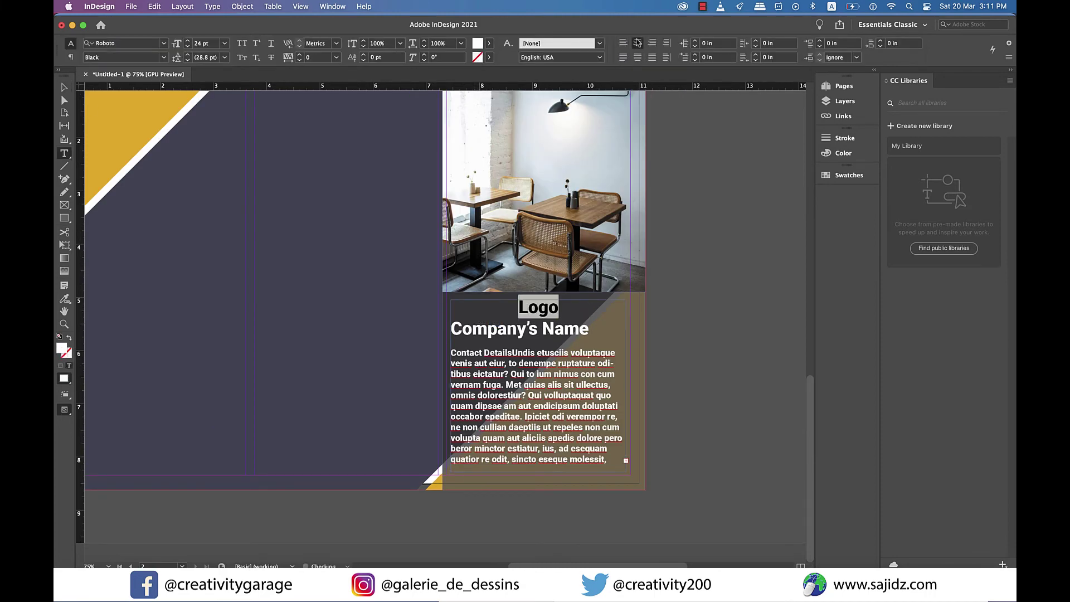
key("Escape")
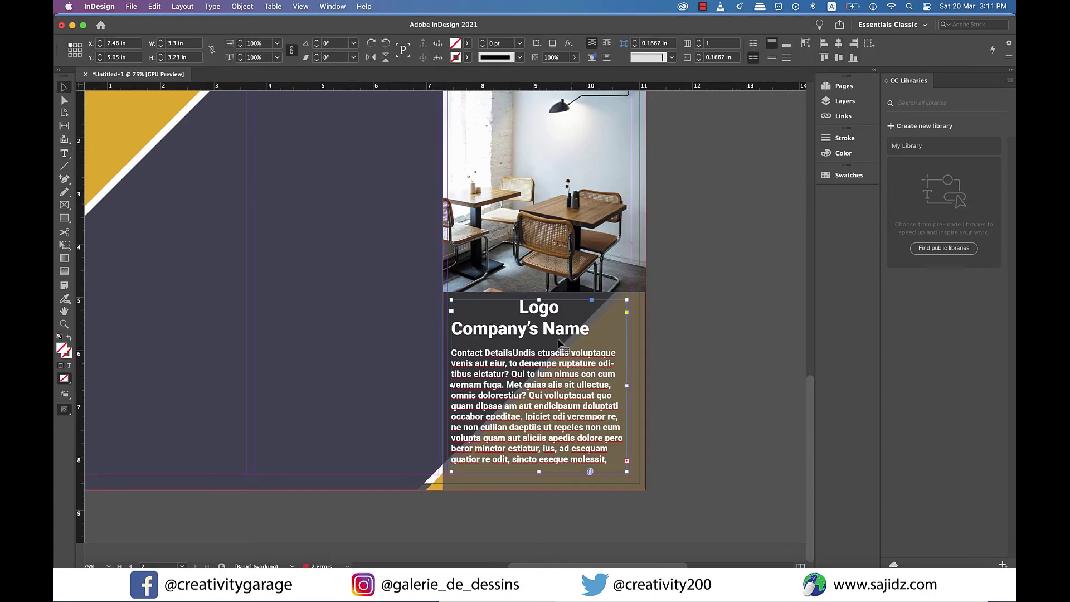
left_click(730, 343)
scroll(730, 343, "up", 3)
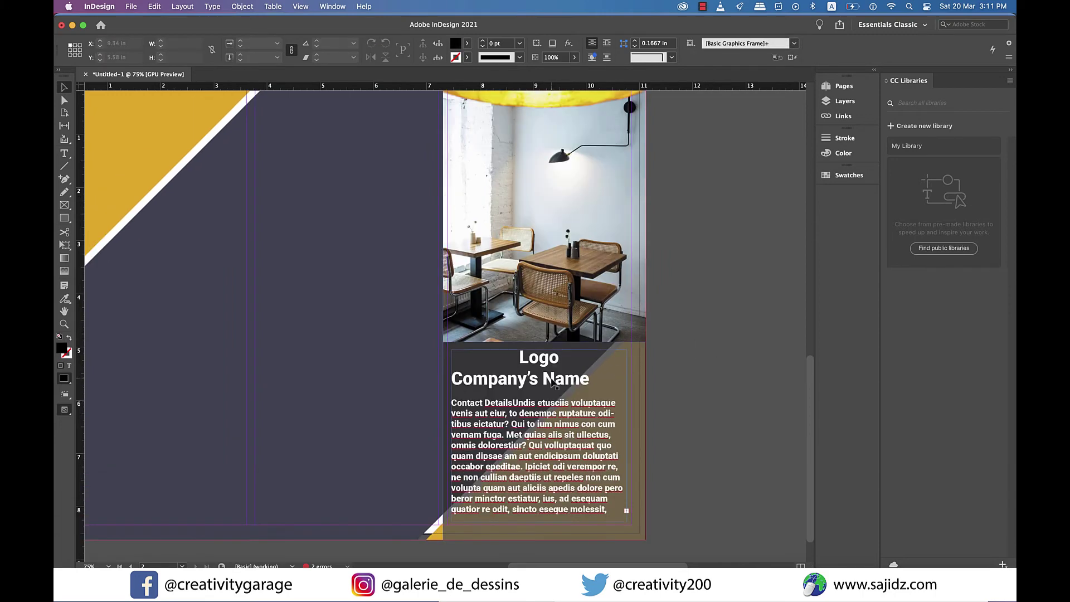
key("t")
left_click(637, 42)
key("Escape")
left_click(723, 377)
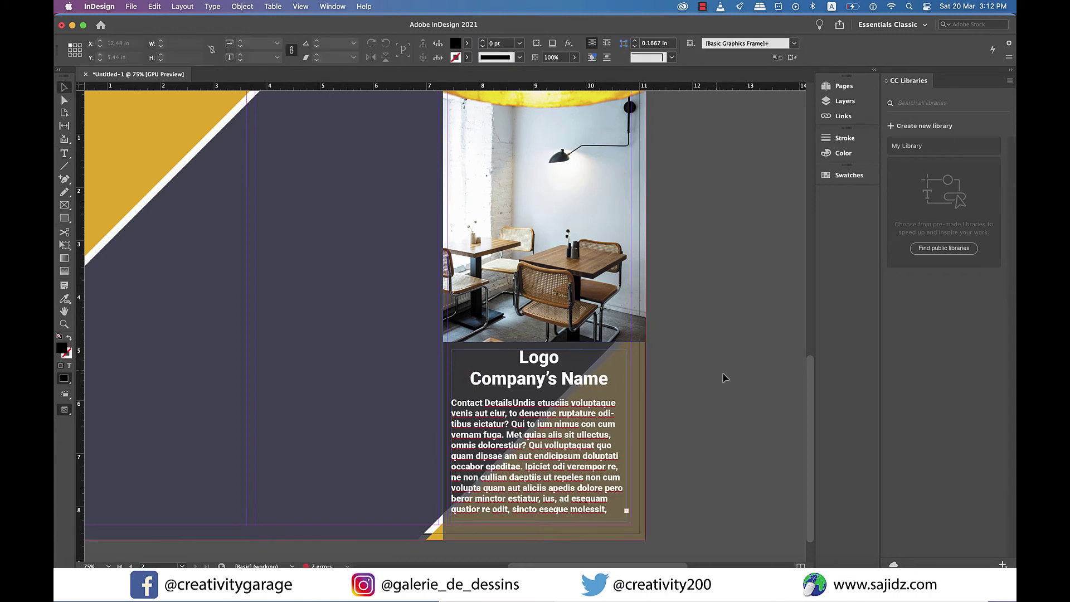
Draw an unfilled frame at the top of page 2's middle panel and place location.gif into it.
scroll(724, 378, "down", 1)
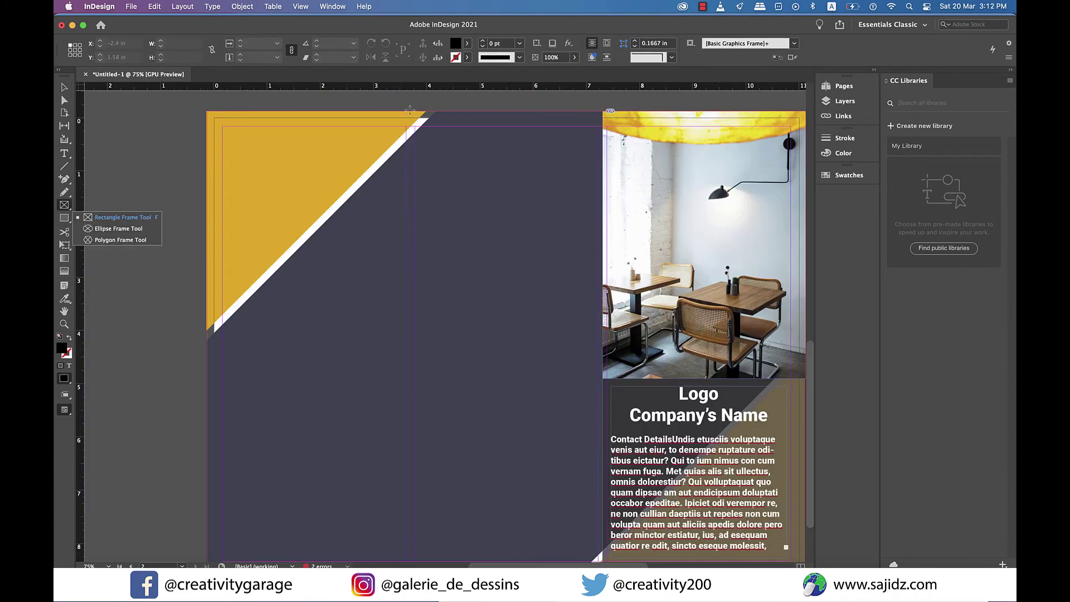
left_click_drag(410, 110, 604, 316)
key("slash")
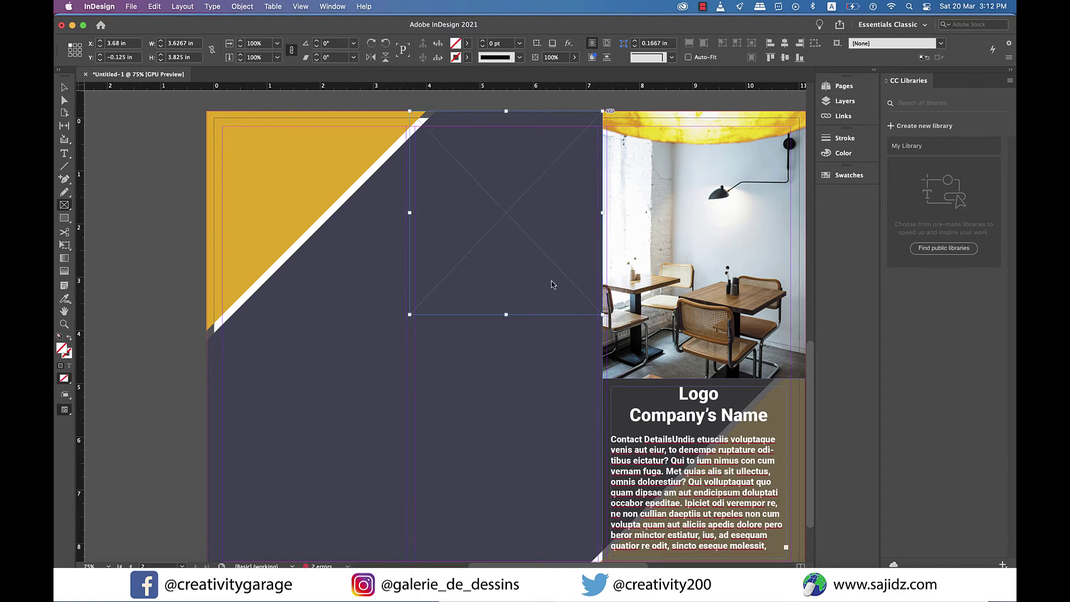
left_click(129, 7)
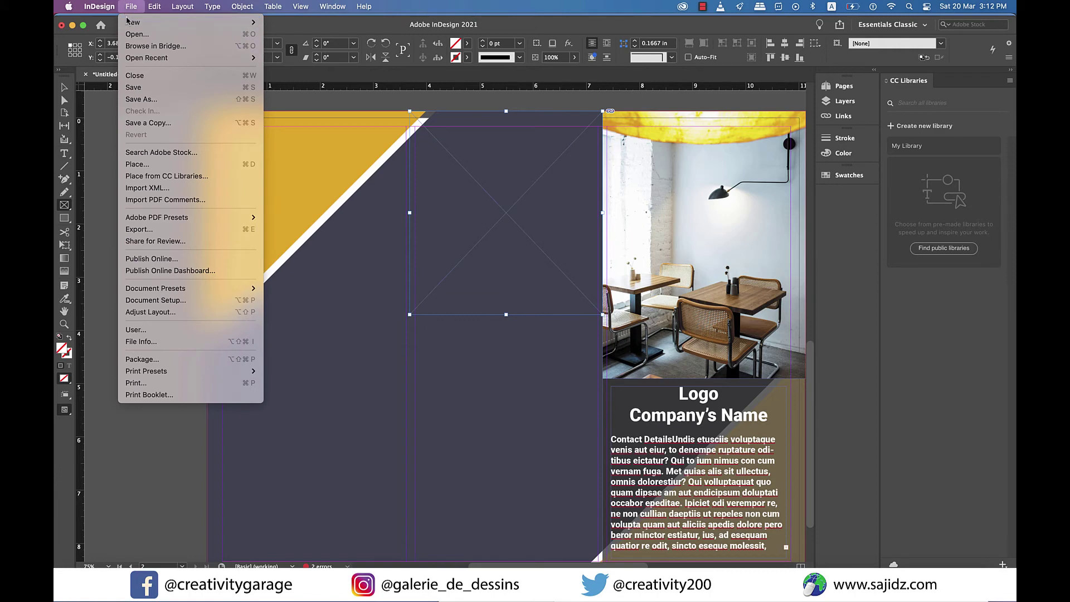
left_click(138, 163)
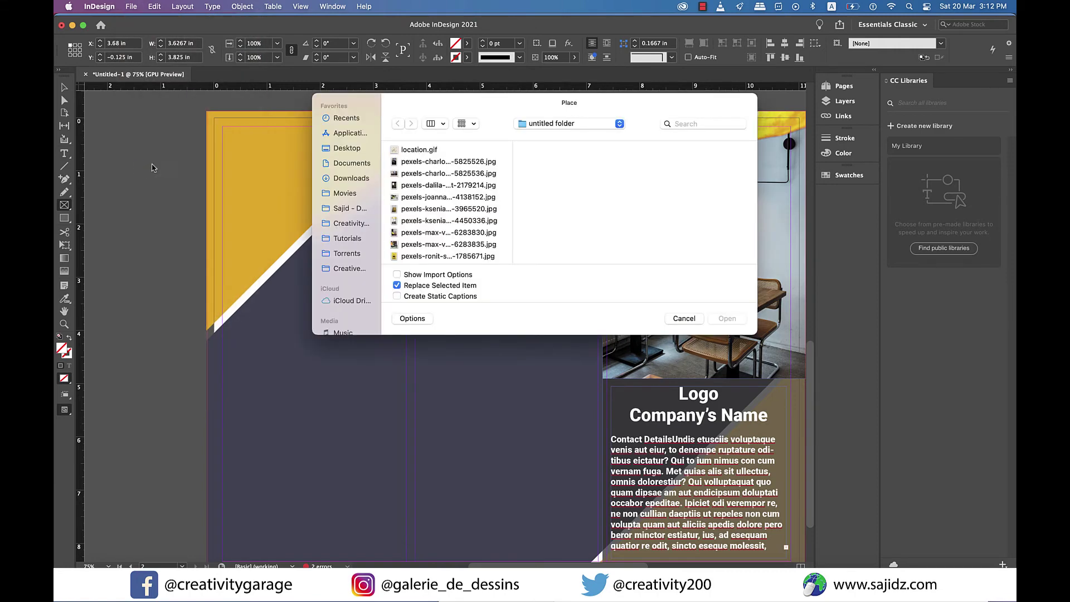
left_click(422, 153)
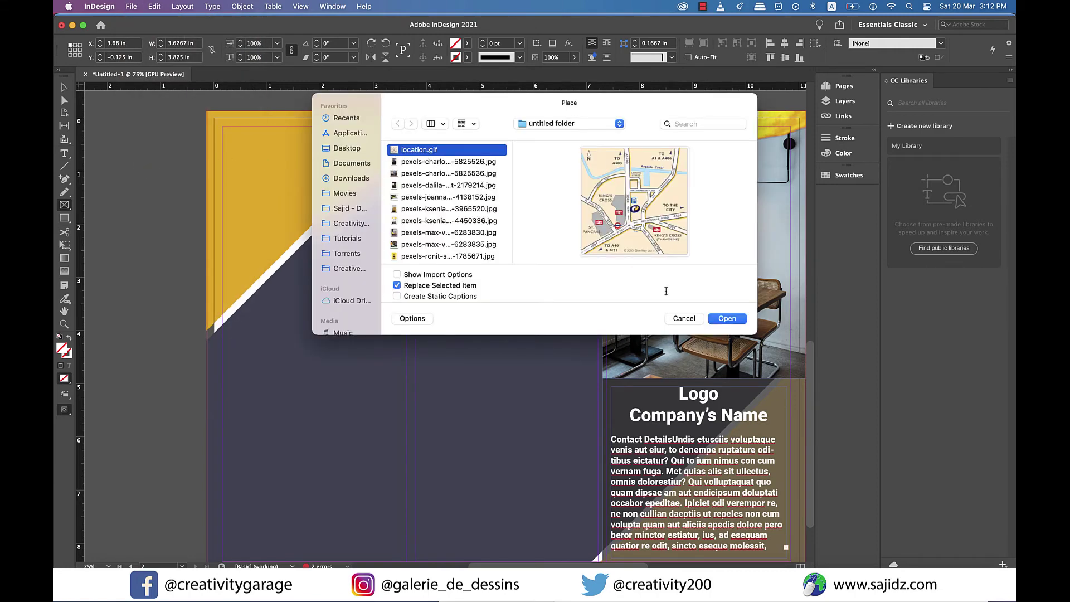
left_click(725, 320)
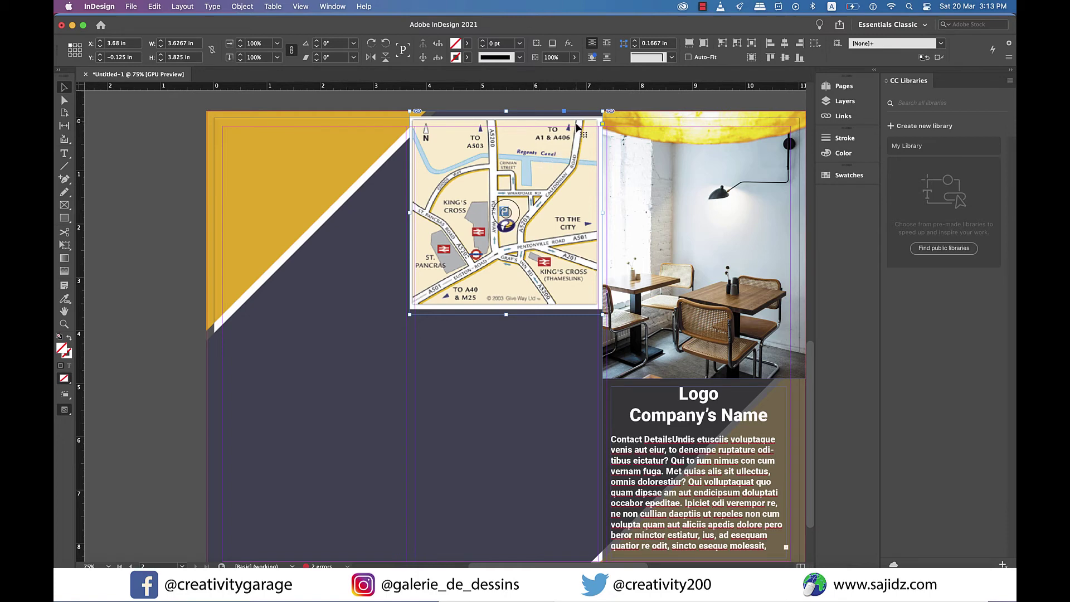
Draw a text frame under the map and fill it with placeholder text.
key("t")
scroll(582, 130, "down", 3)
left_click_drag(415, 260, 597, 499)
right_click(443, 282)
left_click(510, 459)
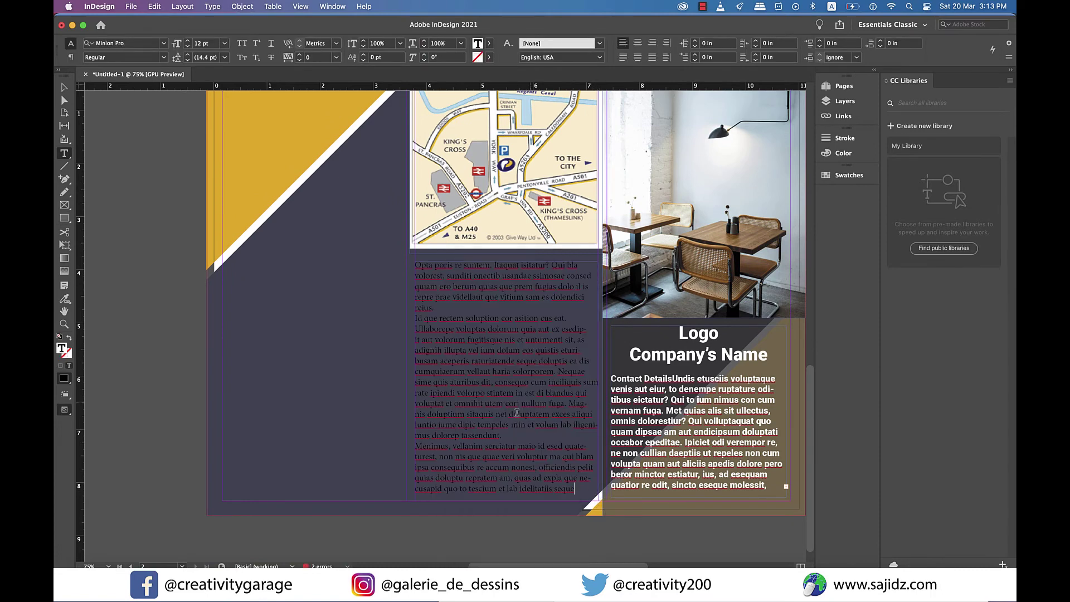
Set all the placeholder text to 18 pt Roboto Light.
key("ctrl+a")
left_click(224, 43)
left_click(203, 151)
left_click(129, 45)
type("roboto")
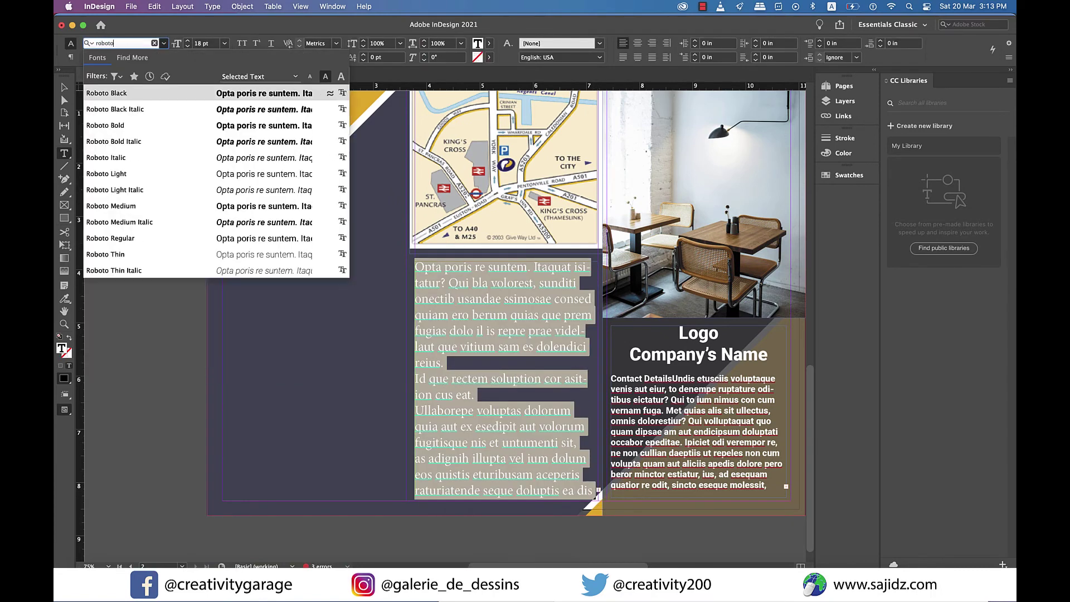
left_click(128, 175)
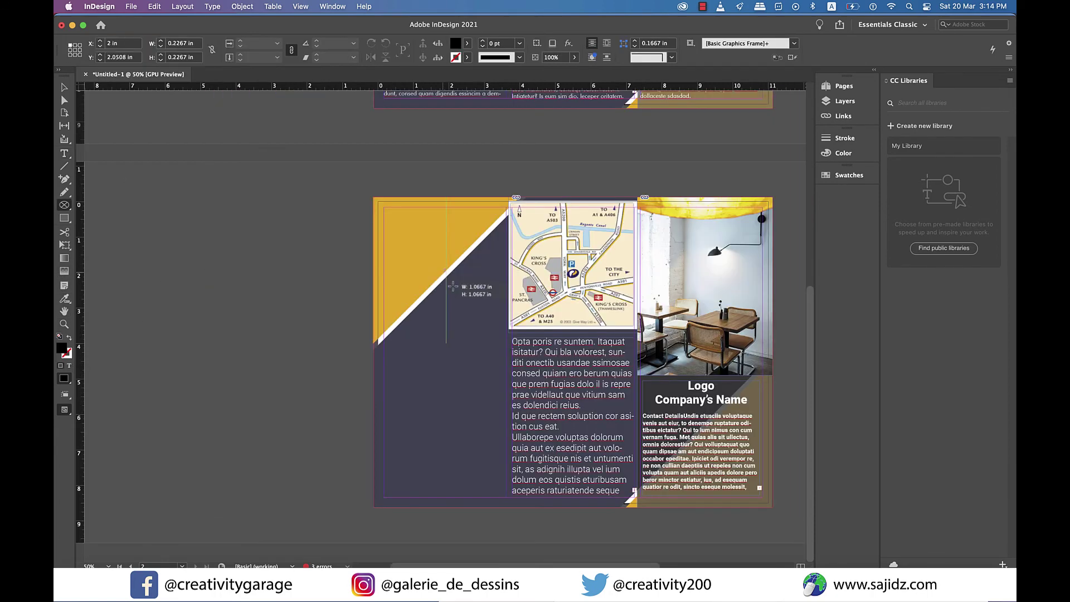
Draw a circular frame on the yellow corner and place the chair photo in it.
left_click_drag(452, 287, 495, 358)
key("v")
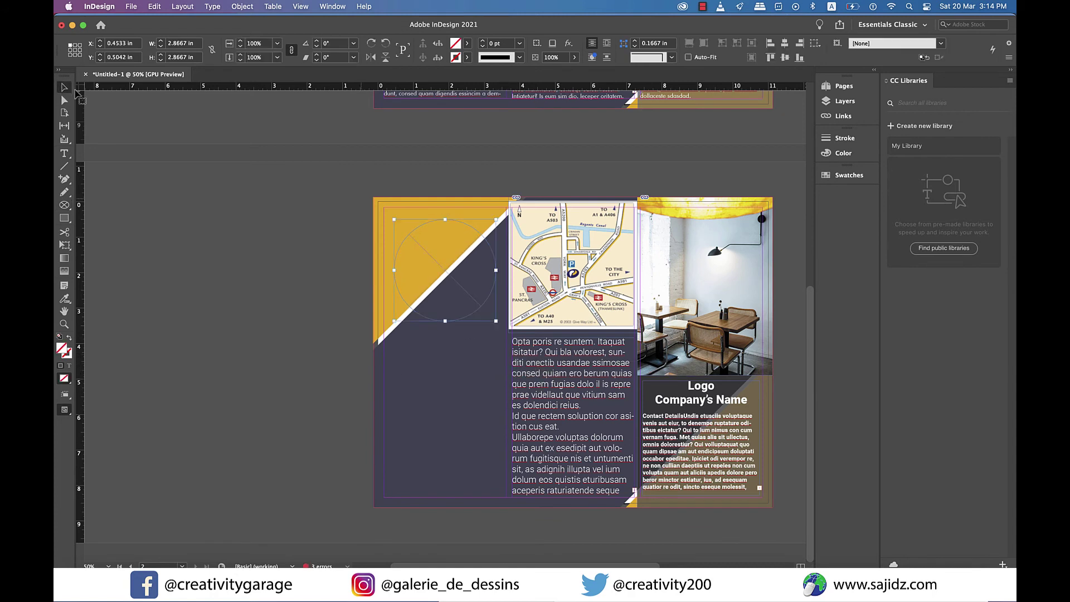
left_click(131, 7)
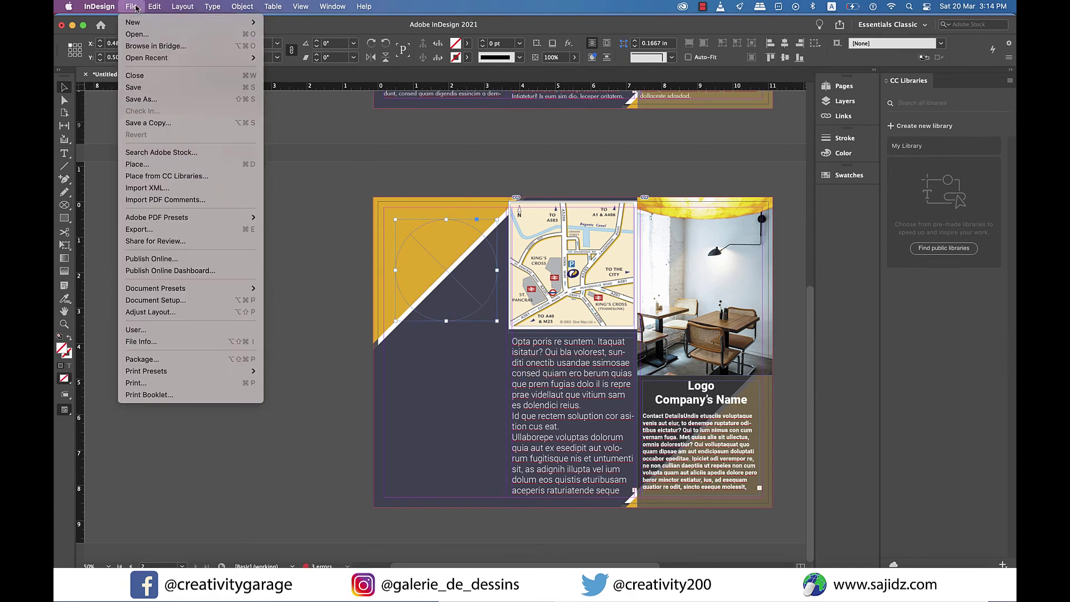
left_click(134, 165)
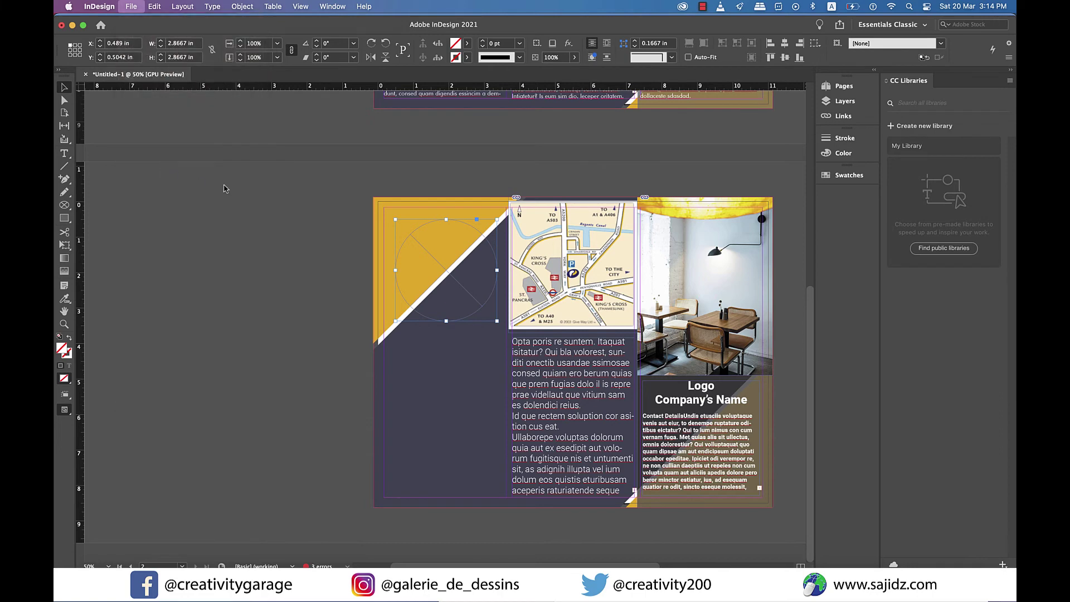
key("Escape")
Draw a tall text frame below the circular photo and fill it with placeholder text.
key("super+alt+v")
key("t")
key("super+1")
left_click_drag(385, 342, 490, 404)
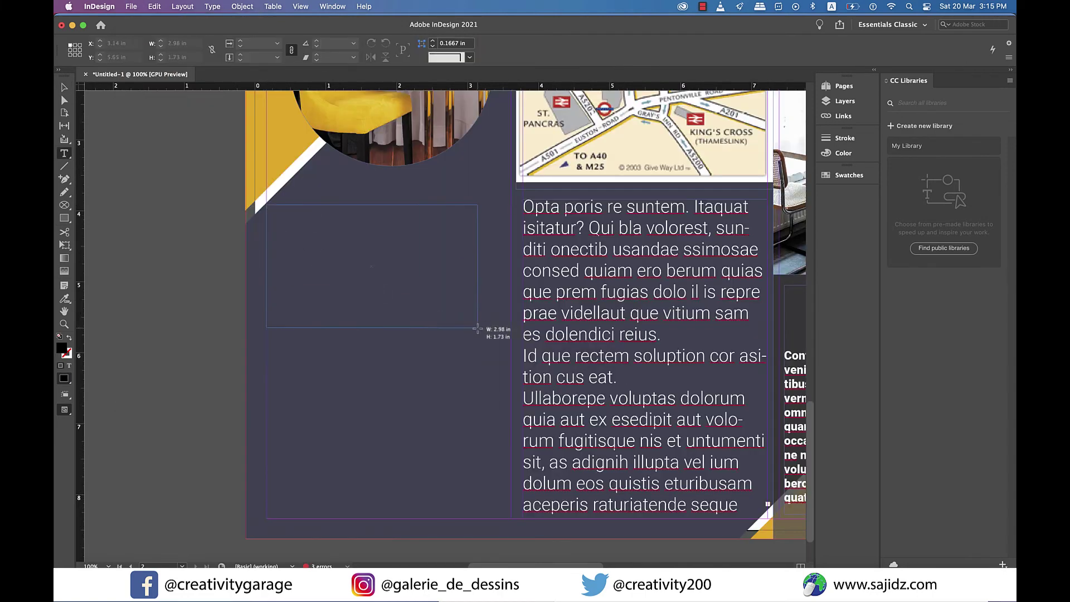
left_click_drag(477, 328, 511, 518)
right_click(335, 233)
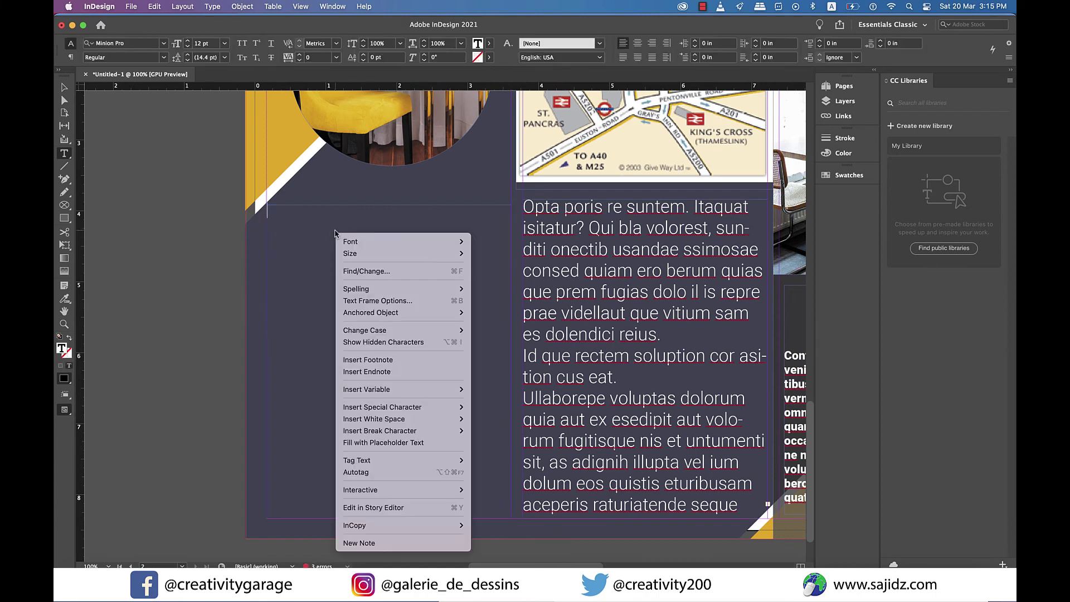
left_click(383, 442)
Set the left column text to 14 pt Roboto Light.
key("super+a")
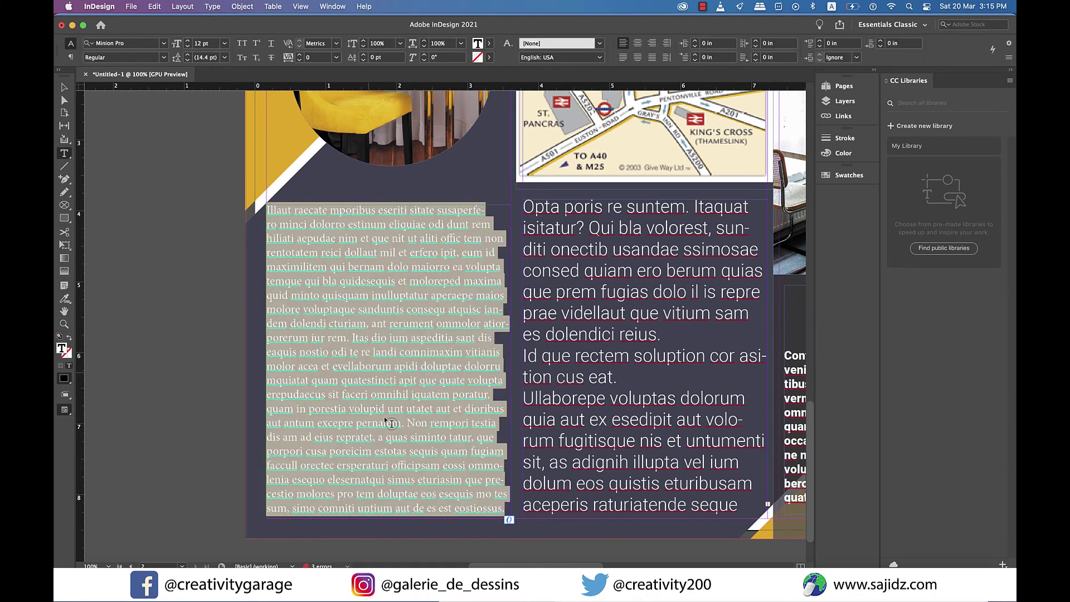
left_click(223, 45)
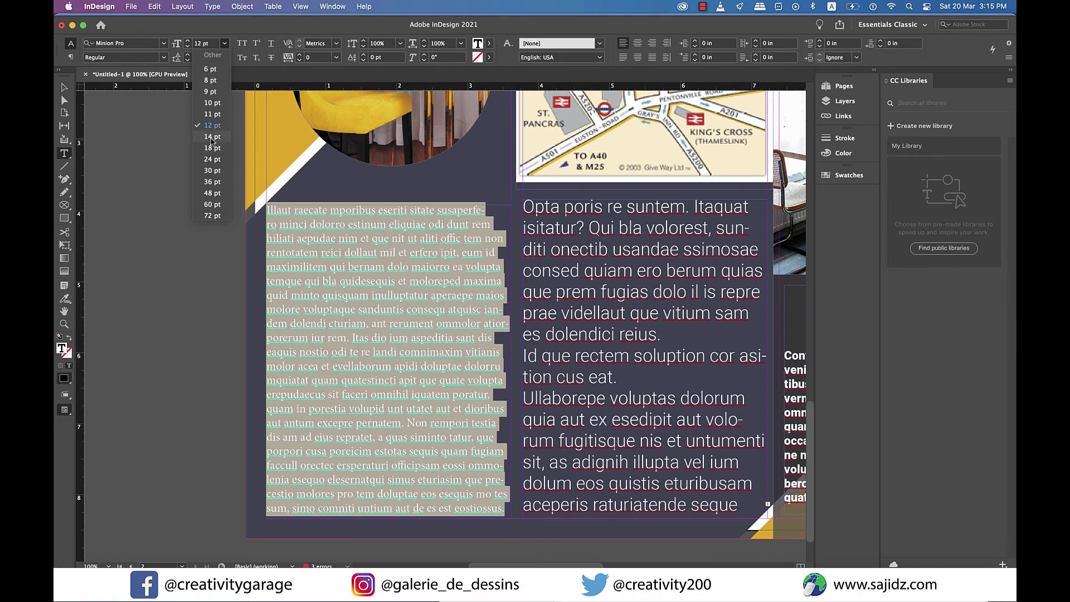
left_click(212, 138)
left_click(164, 42)
left_click(124, 304)
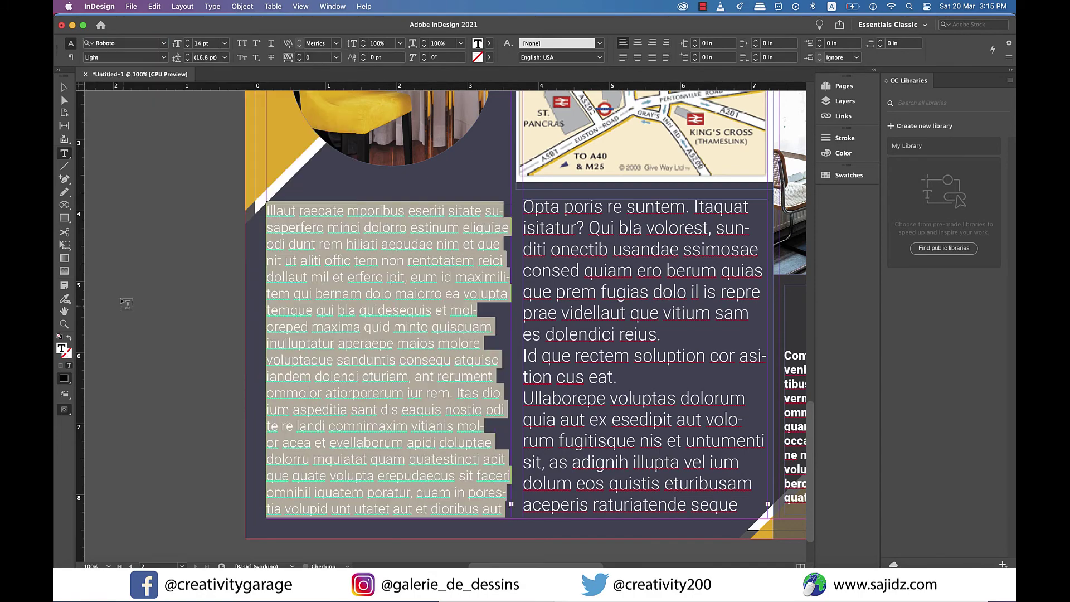
double_click(63, 349)
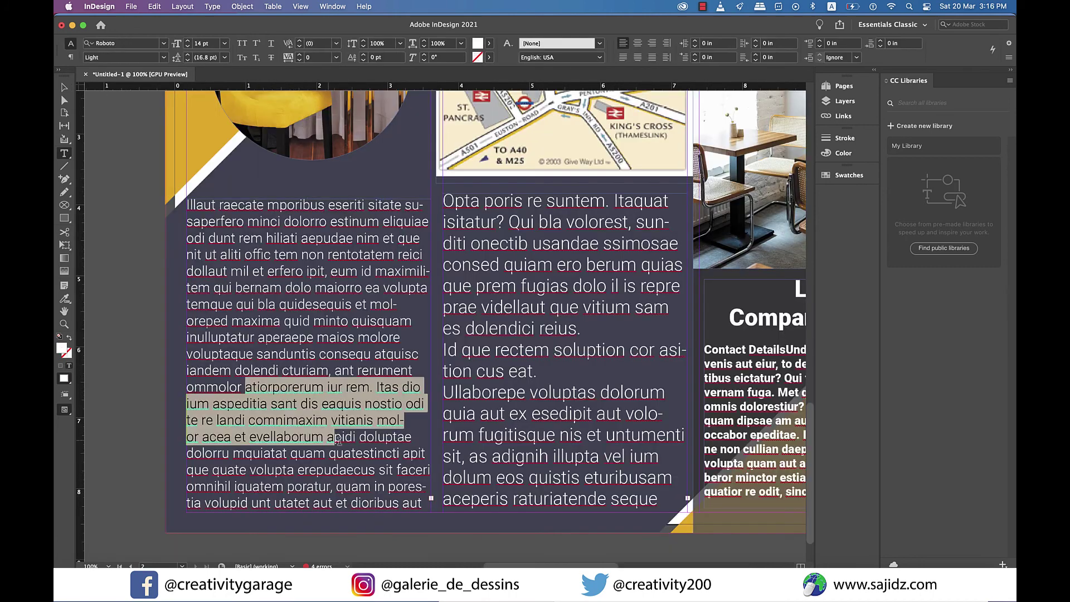
Delete the leftover text and start a new 'Nim' paragraph after 'aepudae'.
left_click_drag(338, 440, 390, 504)
key("BackSpace")
left_click(354, 238)
type(".")
key("Return")
key("Return")
key("Delete")
type("N")
Add paragraph breaks after 'quid.' and 'rerument.', capitalising Minto and Ommolor.
left_click(407, 337)
key("period")
key("Return")
key("Return")
key("Delete")
type("M")
left_click(289, 419)
key("period")
key("Return")
key("Return")
key("Delete")
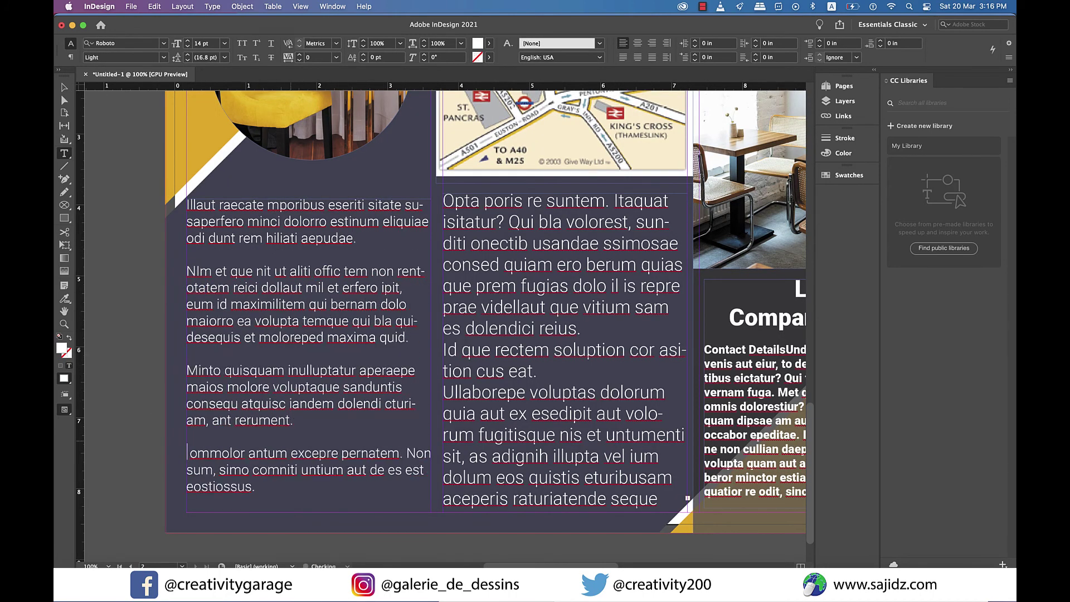
type("O")
key("Escape")
Trim the middle column text after 'reius.' and start a new paragraph with capital V.
key("super+minus")
key("t")
left_click_drag(515, 468, 453, 338)
key("BackSpace")
key("Return")
key("Return")
key("Delete")
type("V")
Add more middle-column paragraph breaks at 'volum' and 'consequibus', then select the café photo.
left_click(474, 378)
key("Return")
key("Return")
left_click(494, 465)
type(".")
key("Escape")
left_click(648, 503)
key("super+minus")
left_click(618, 276)
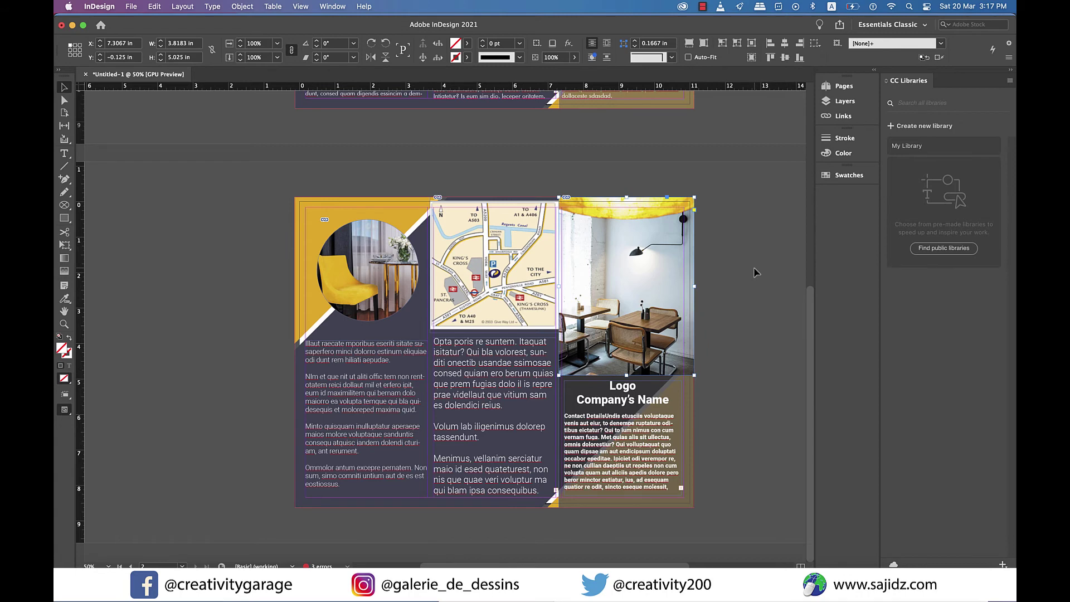
Give the yellow chair circle a drop shadow: size -0.0625 in, X offset 0.0625 in, Y offset 0 in.
scroll(370, 325, "up", 1)
scroll(370, 325, "left", 1)
left_click(369, 325)
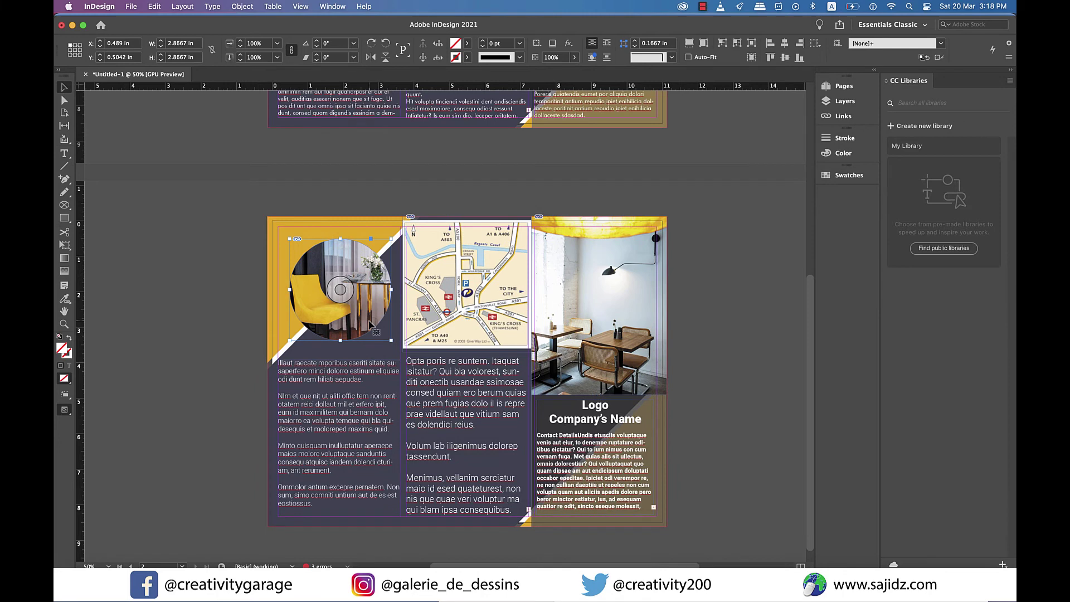
right_click(370, 325)
mouse_move(479, 390)
left_click(524, 408)
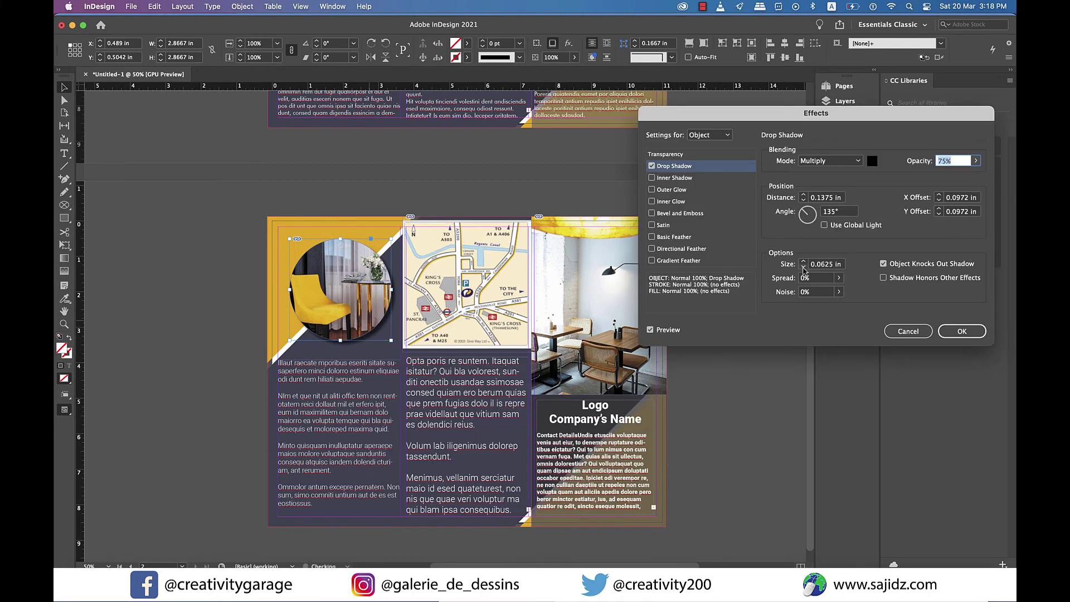
left_click(803, 268)
left_click(803, 269)
left_click(940, 214)
left_click(939, 200)
left_click(940, 214)
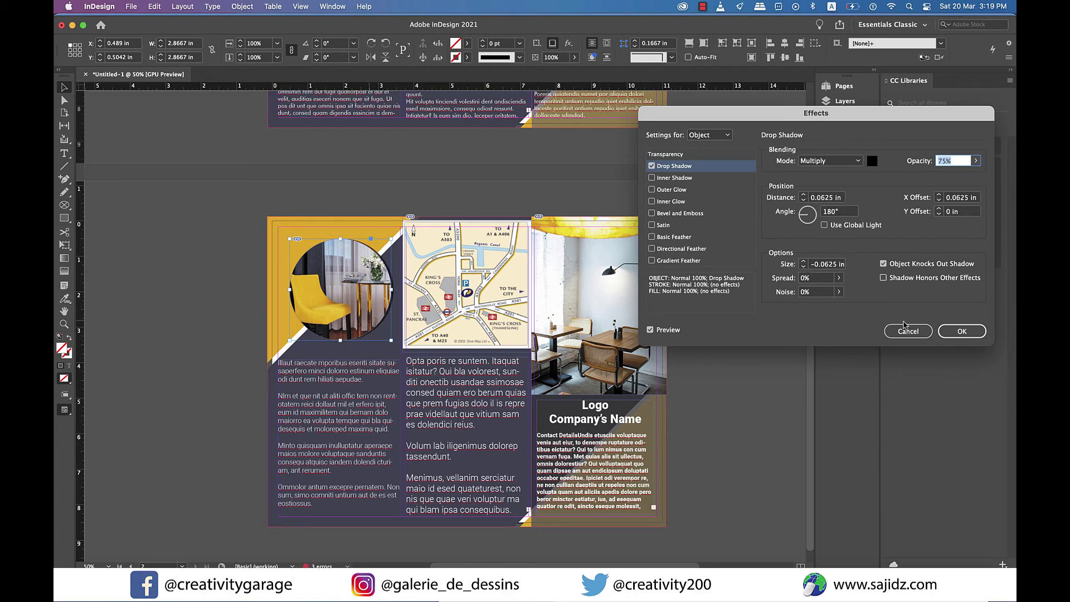
left_click(962, 331)
left_click(742, 332)
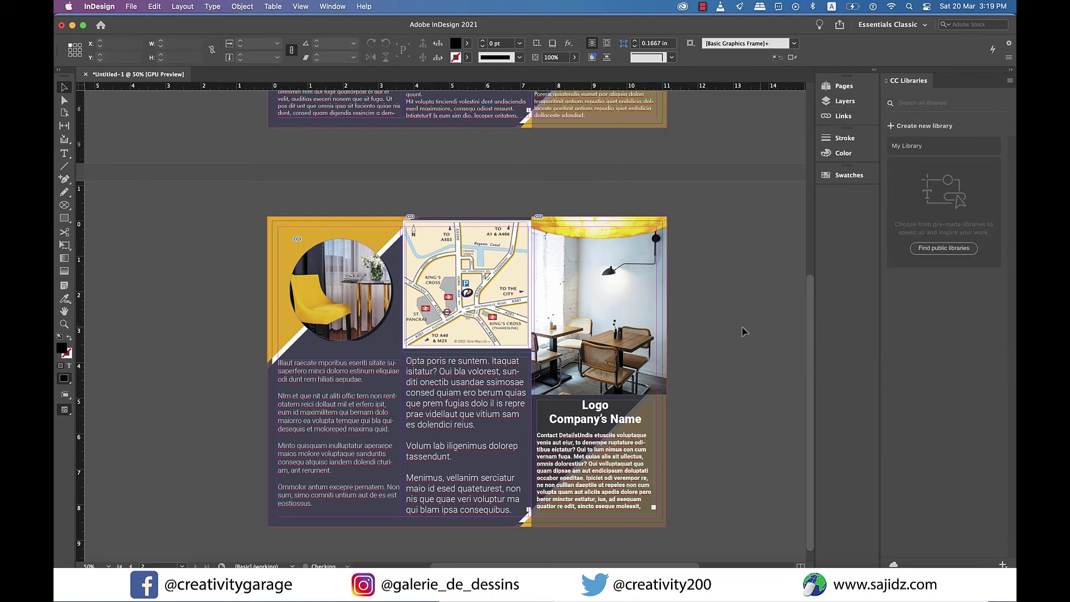
Apply a drop shadow to the dark sofa circle.
scroll(744, 331, "up", 5)
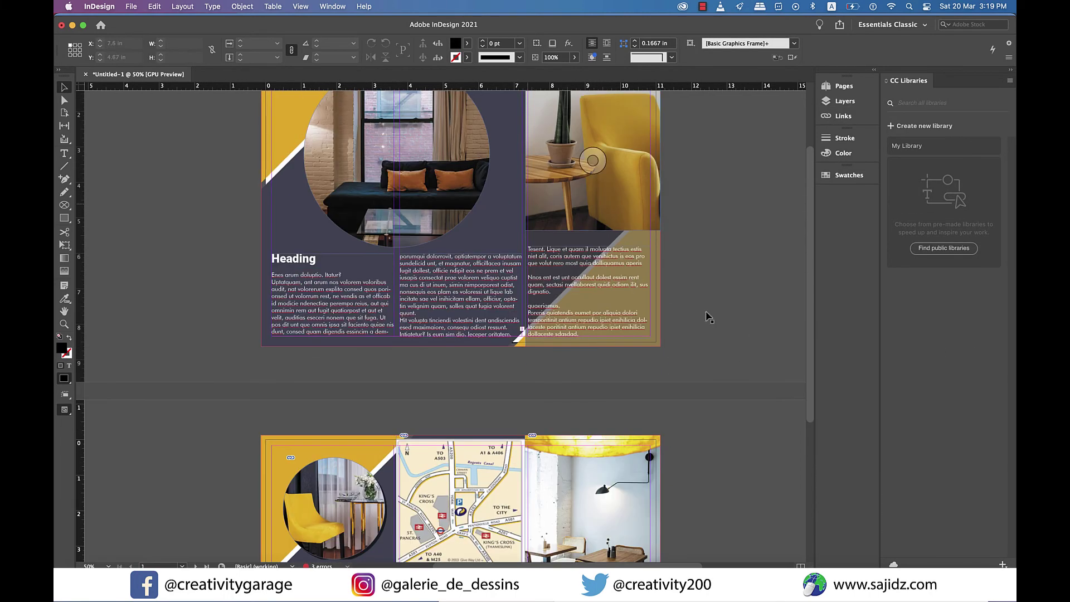
left_click(461, 225)
right_click(460, 224)
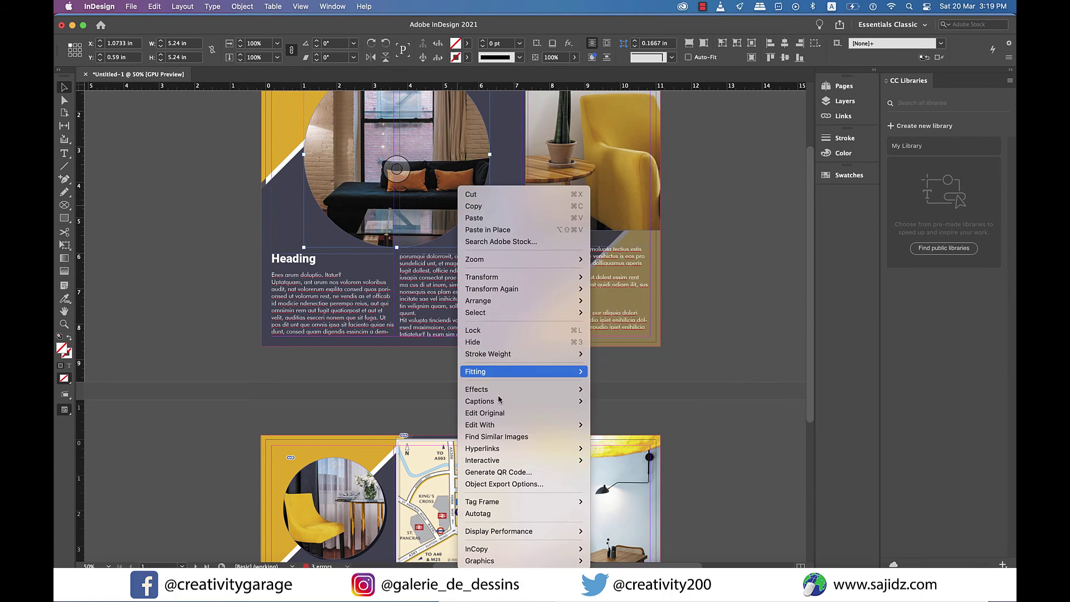
mouse_move(557, 389)
left_click(619, 408)
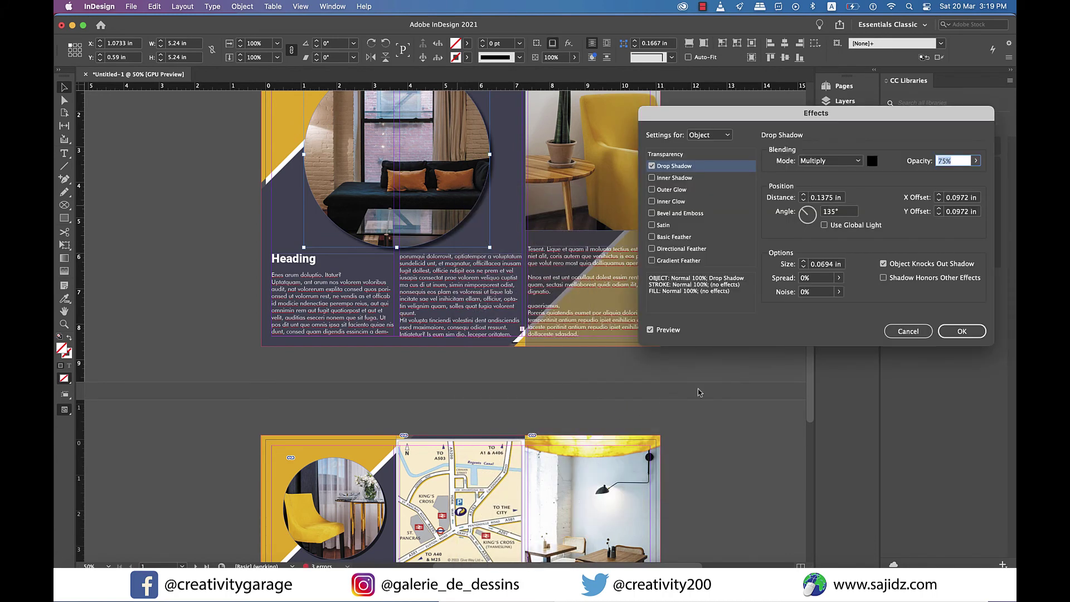
left_click(962, 331)
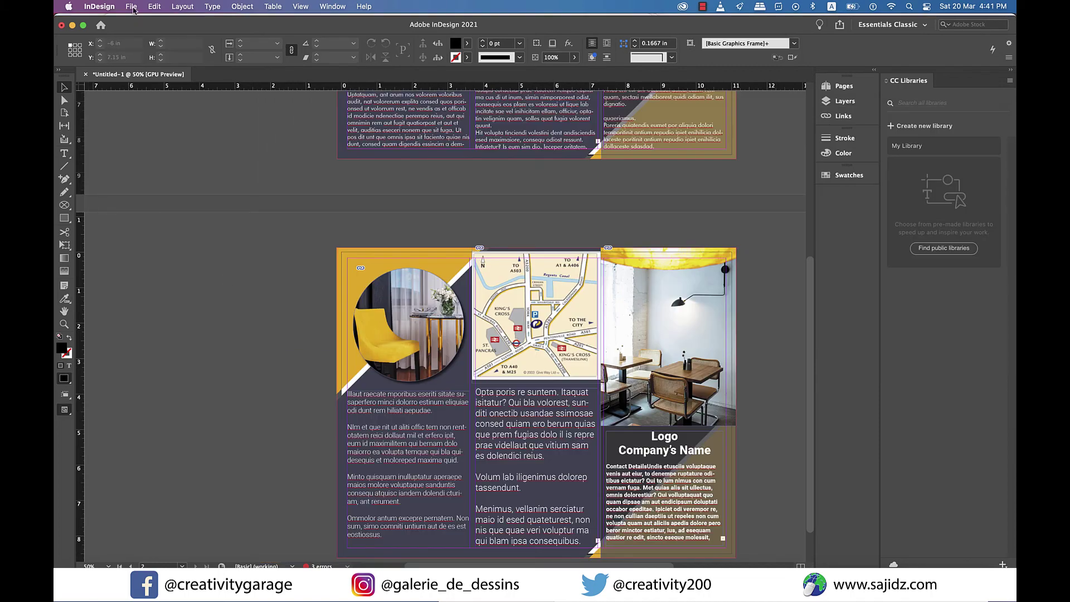
Export the document as a JPEG named 'test'.
left_click(132, 8)
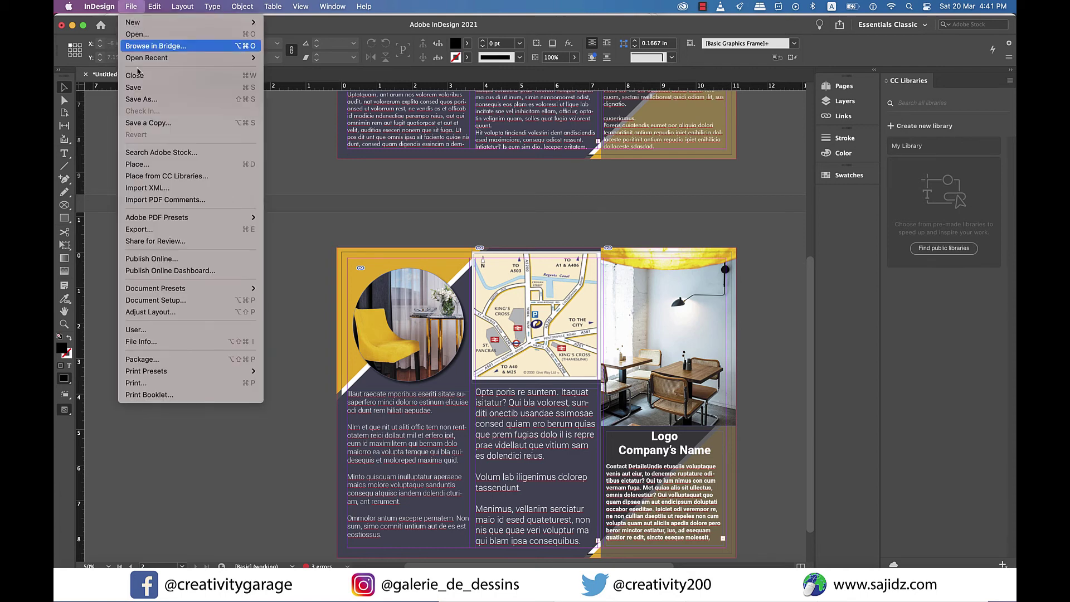
left_click(149, 230)
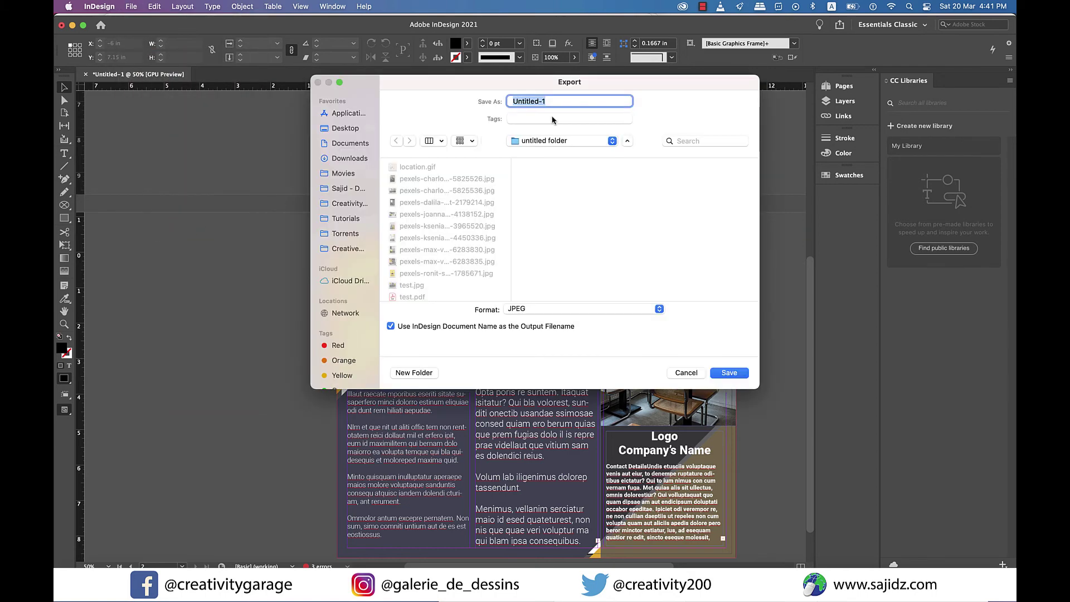
type("test")
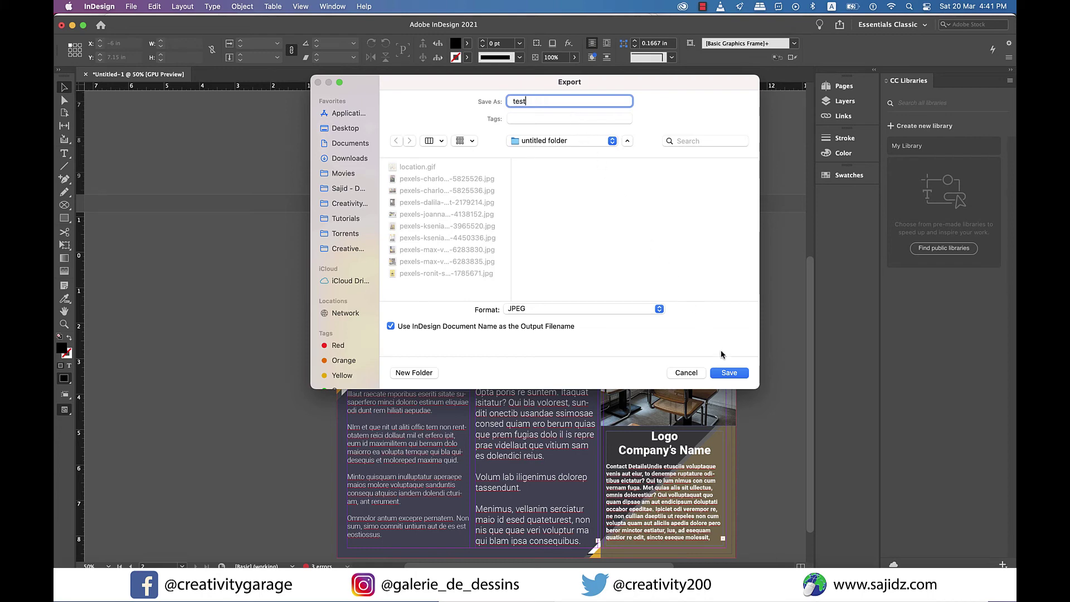
left_click(731, 373)
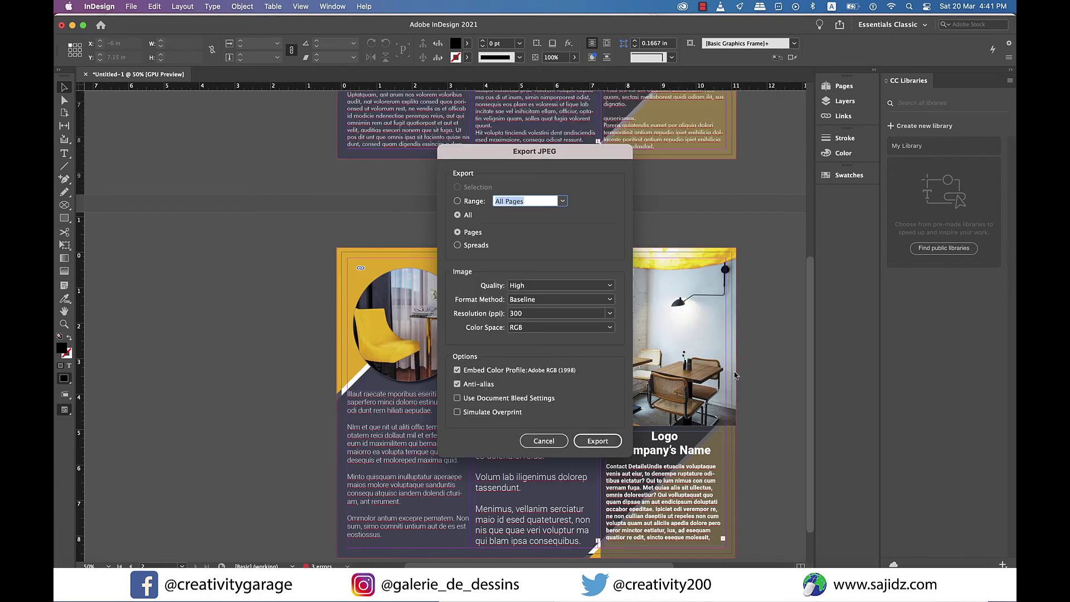
Confirm the JPEG export, then open test.jpg and test2.jpg in Preview side by side.
left_click(598, 441)
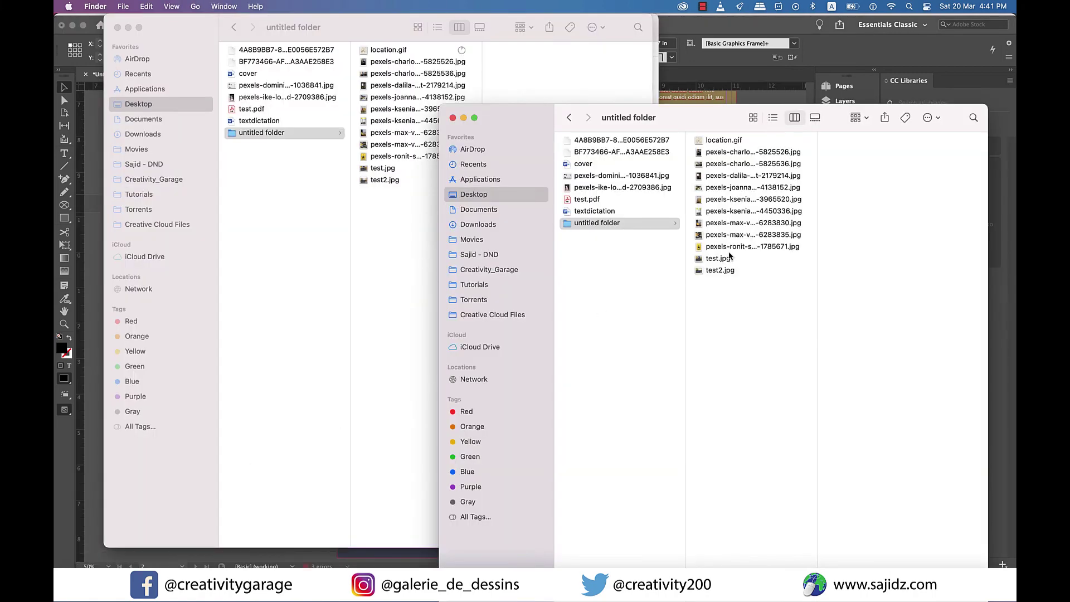
left_click(719, 260)
double_click(720, 260)
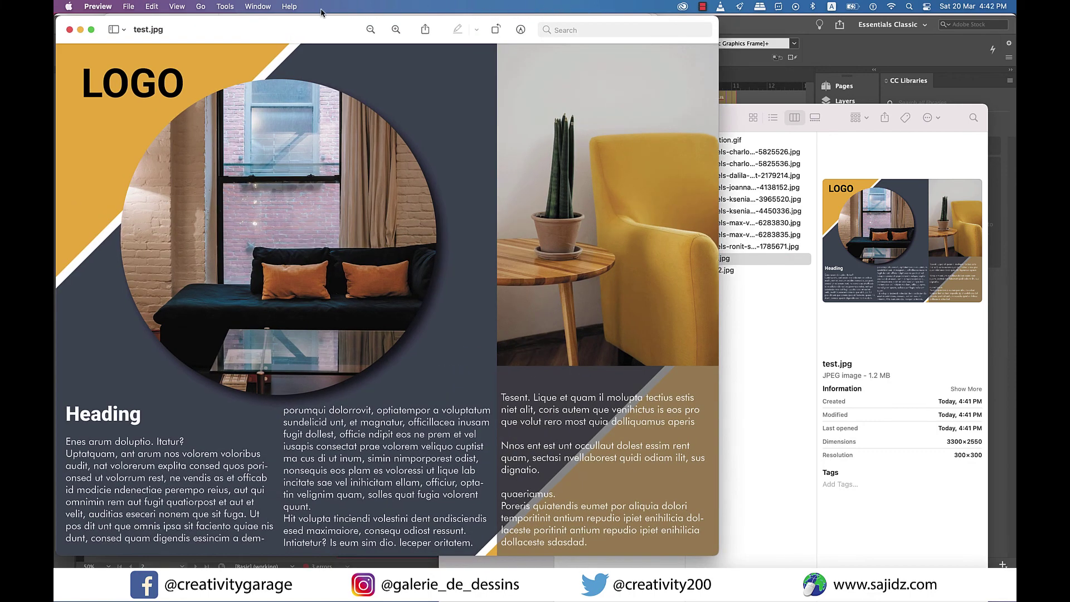
left_click_drag(313, 24, 386, 18)
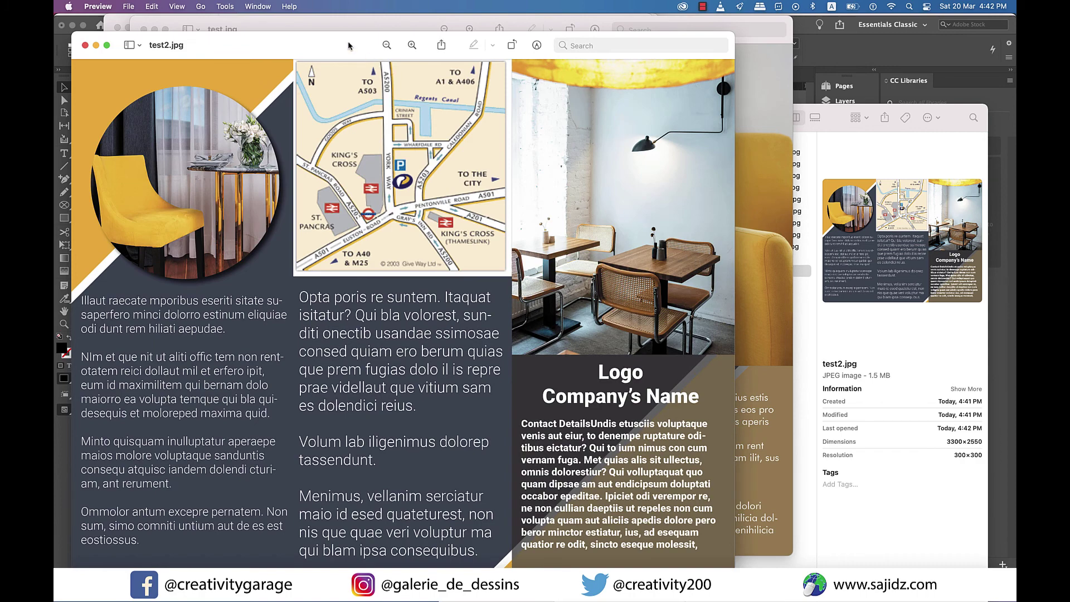
left_click_drag(348, 41, 465, 30)
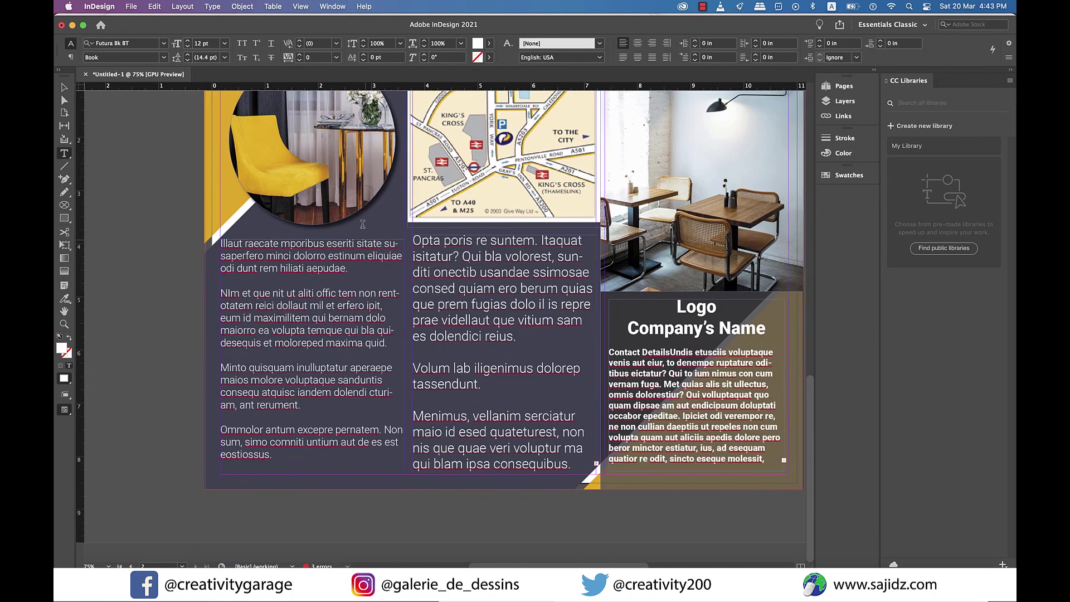
Add paragraph breaks in the middle column and paste a copy of its last paragraph.
key("cmd+a")
left_click(163, 43)
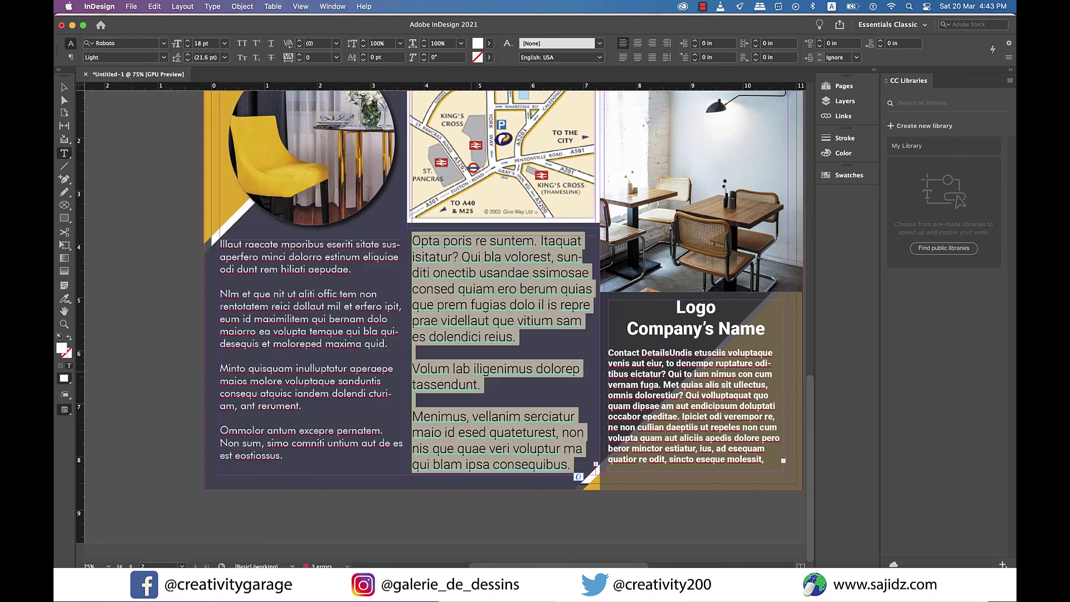
left_click(146, 43)
left_click(413, 356)
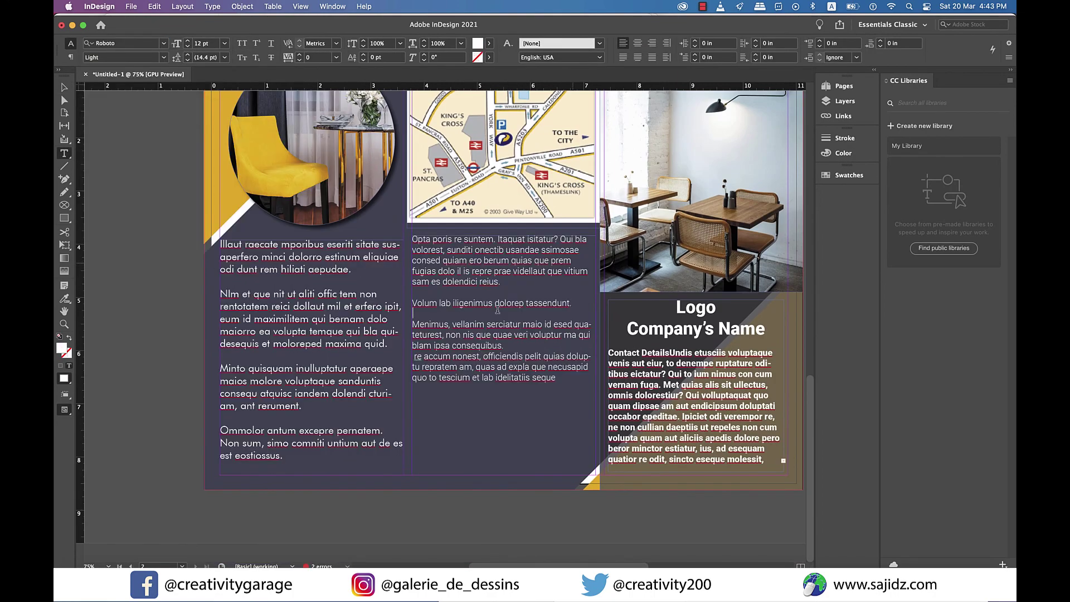
key("Return")
left_click(412, 260)
key("Return")
left_click(556, 378)
key("Return")
key("Return")
type("re accum nonest, officiendis pelit quias doluptu repratem am, quas ad expla que necusapid quo to tescium et lab idelitatiis seque")
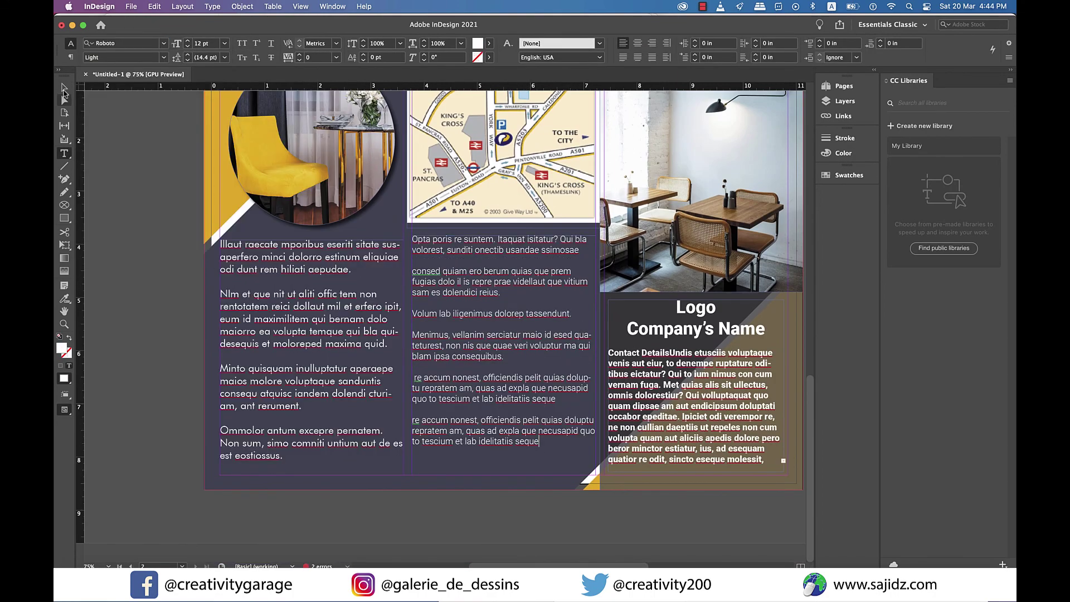
Set the whole middle column story to 14 pt Futura.
key("cmd+a")
left_click(190, 45)
type("14")
key("Return")
left_click(122, 42)
type("futur")
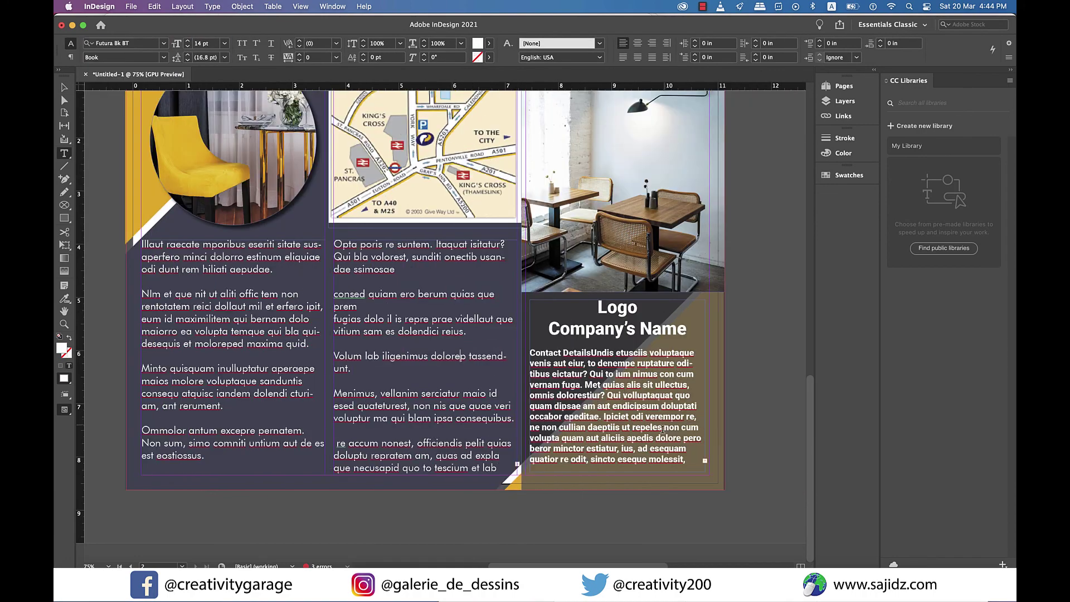
Re-export the page as JPEG 'test2', replacing the existing file.
left_click(131, 6)
left_click(167, 227)
type("test2")
left_click(729, 372)
left_click(597, 439)
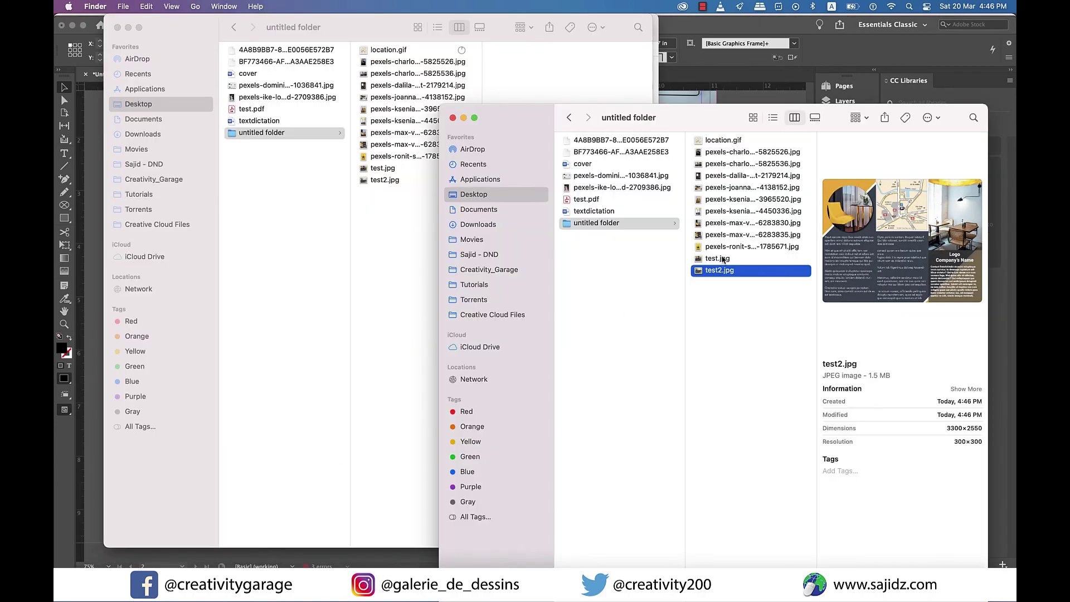
Open both re-exported JPEGs in Preview, compare them, and bring test.jpg to the front.
key("super+o")
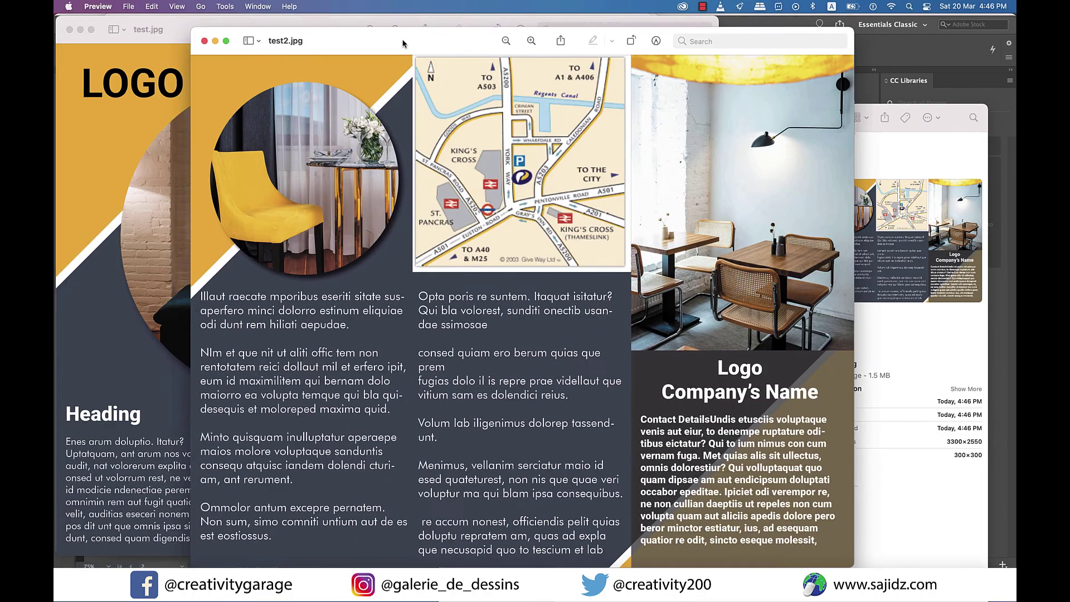
left_click_drag(403, 43, 522, 34)
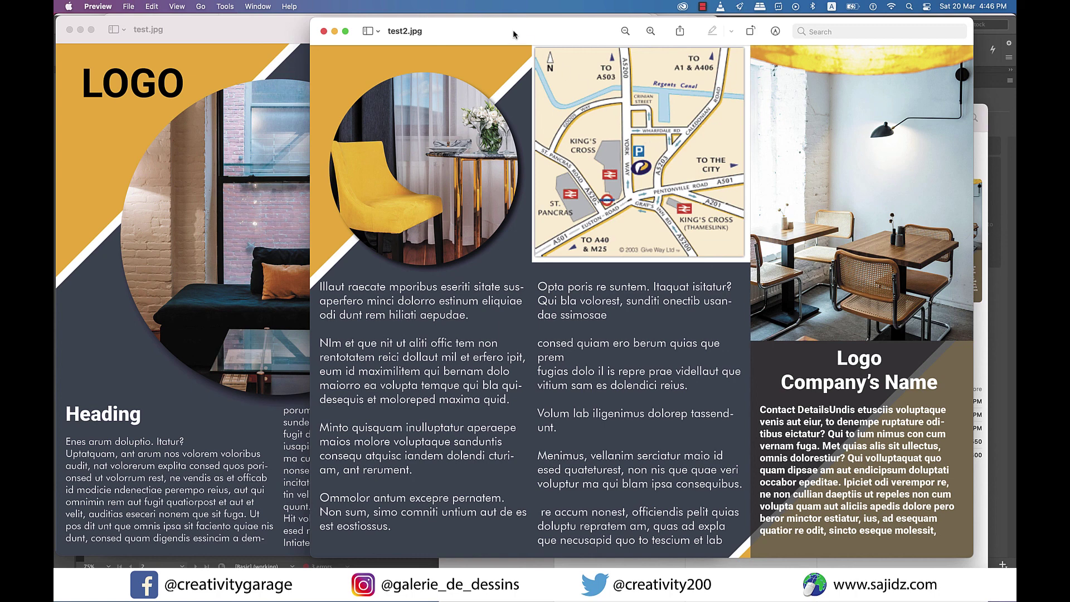
left_click_drag(517, 35, 401, 40)
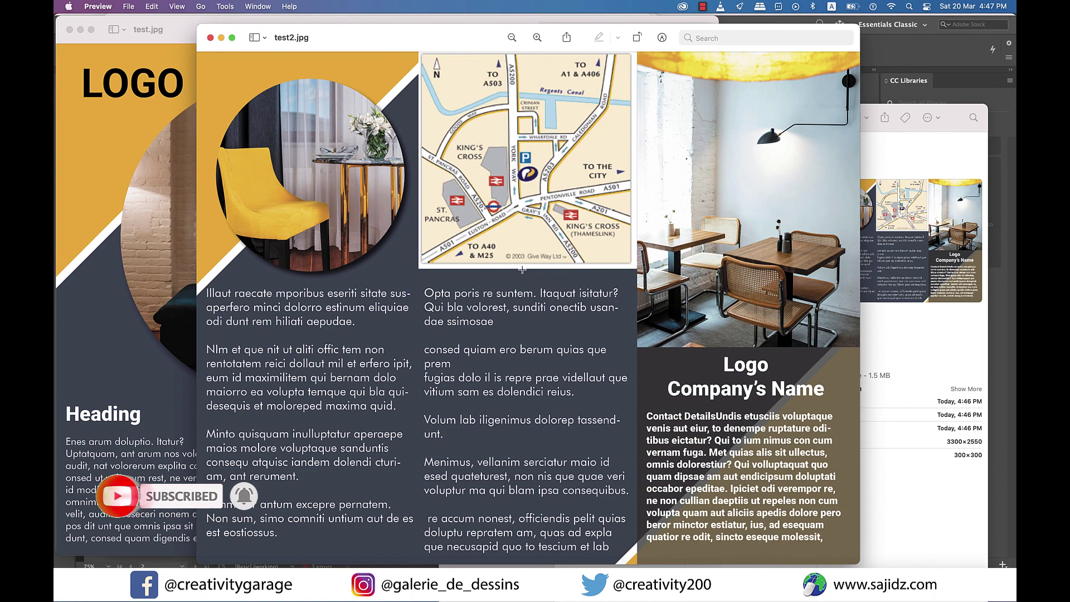
left_click(191, 24)
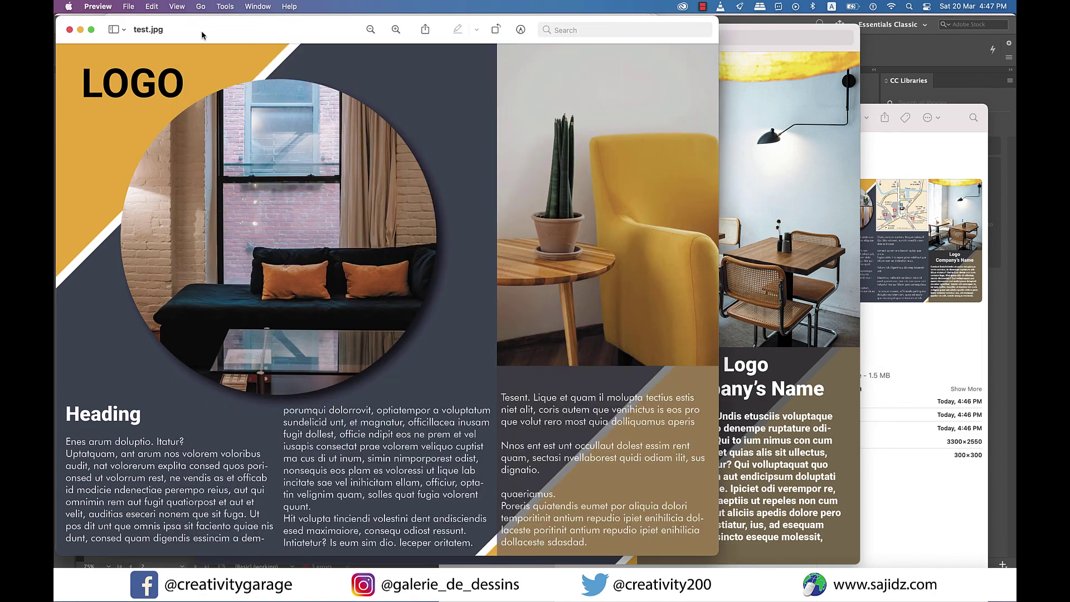